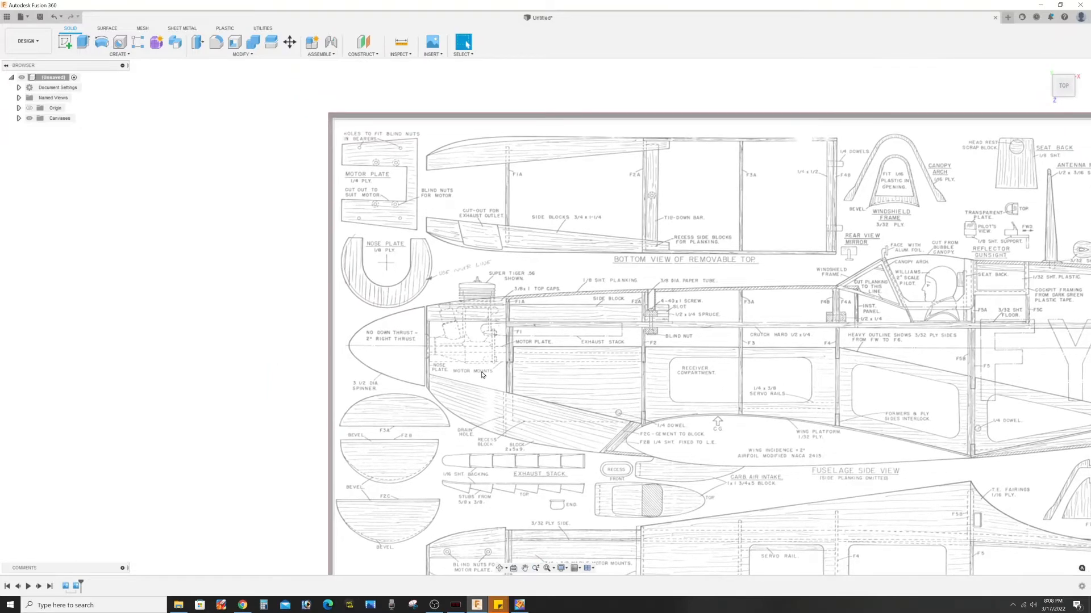
- Sketch the spinner's horizontal centreline from its tip to its back edge, plus a vertical line up to its upper back corner
middle_click_drag(484, 339, 522, 373)
scroll(455, 236, "up", 2)
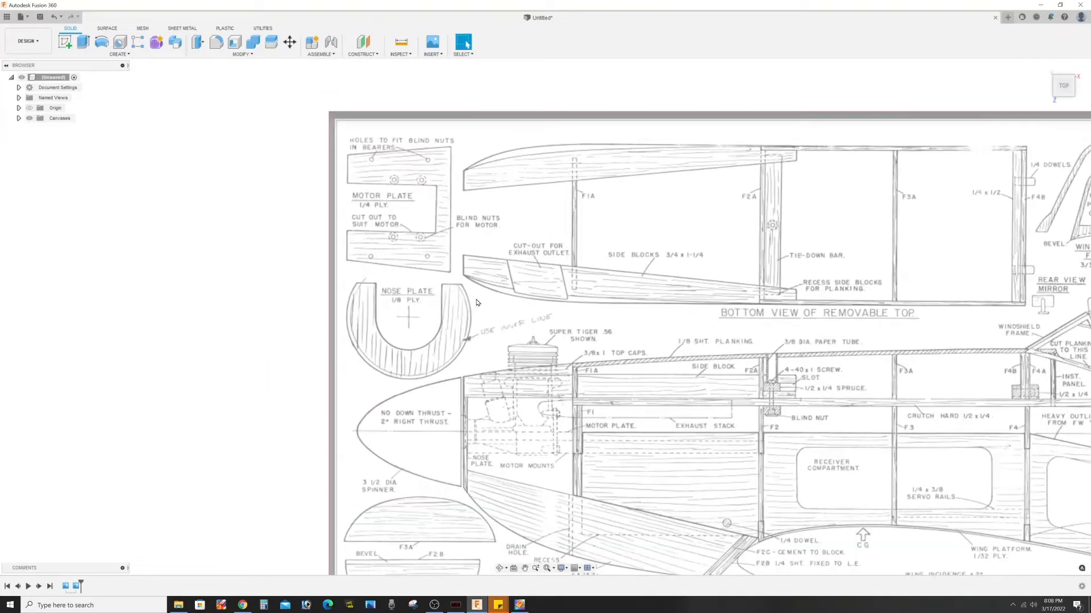
key("l")
middle_click_drag(465, 353, 448, 274)
left_click(357, 353)
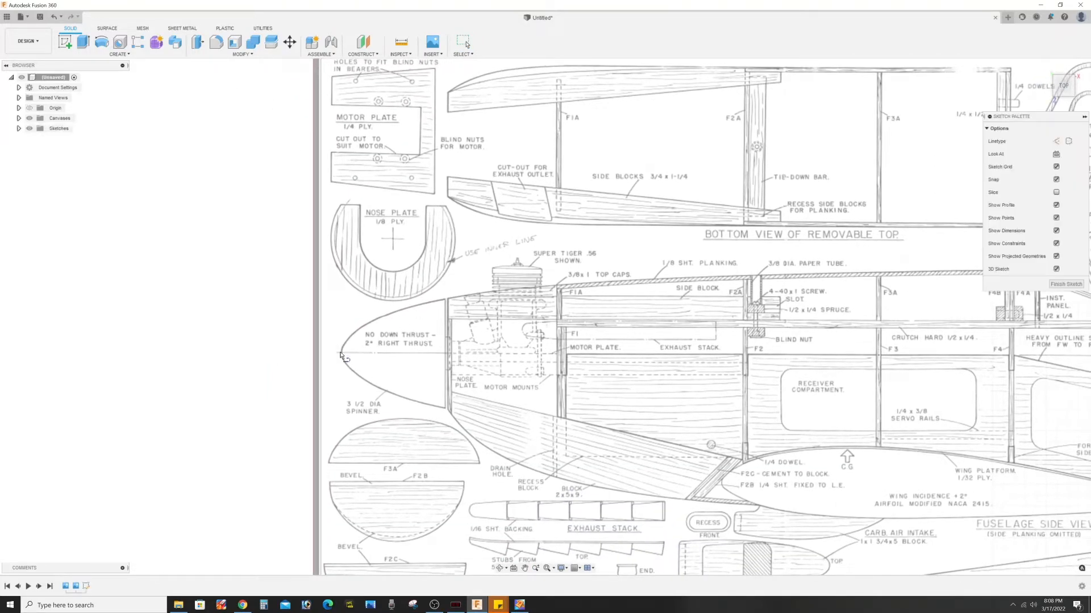
left_click(340, 354)
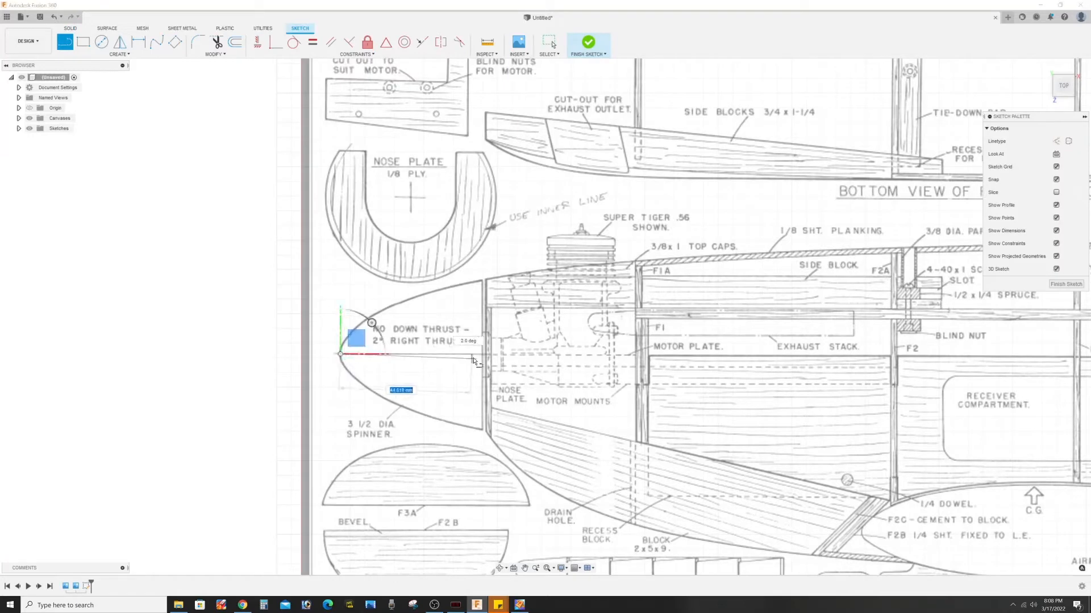
left_click(482, 354)
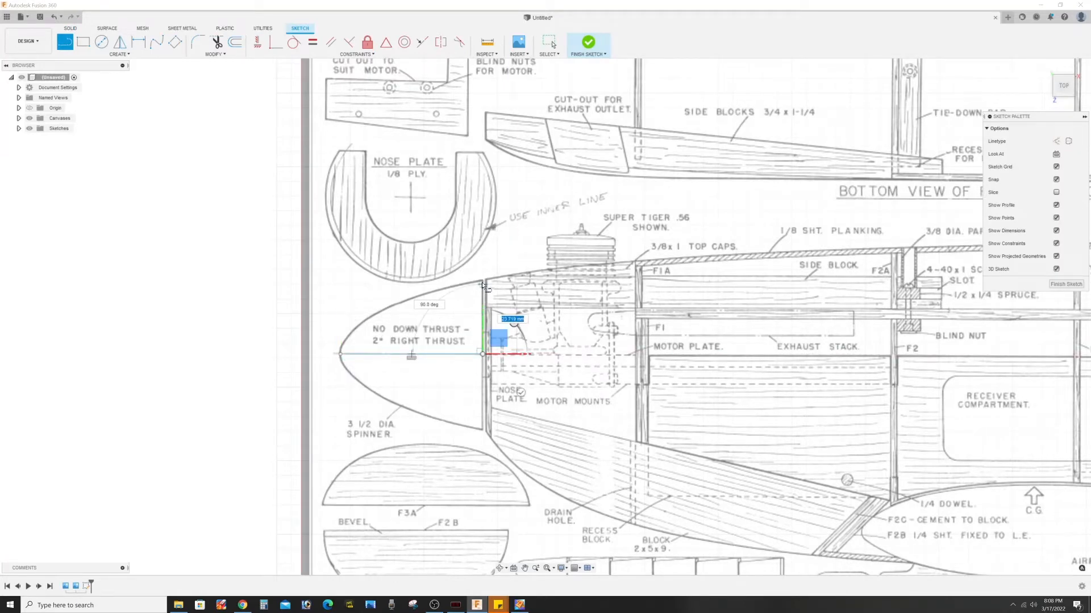
scroll(481, 281, "up", 2)
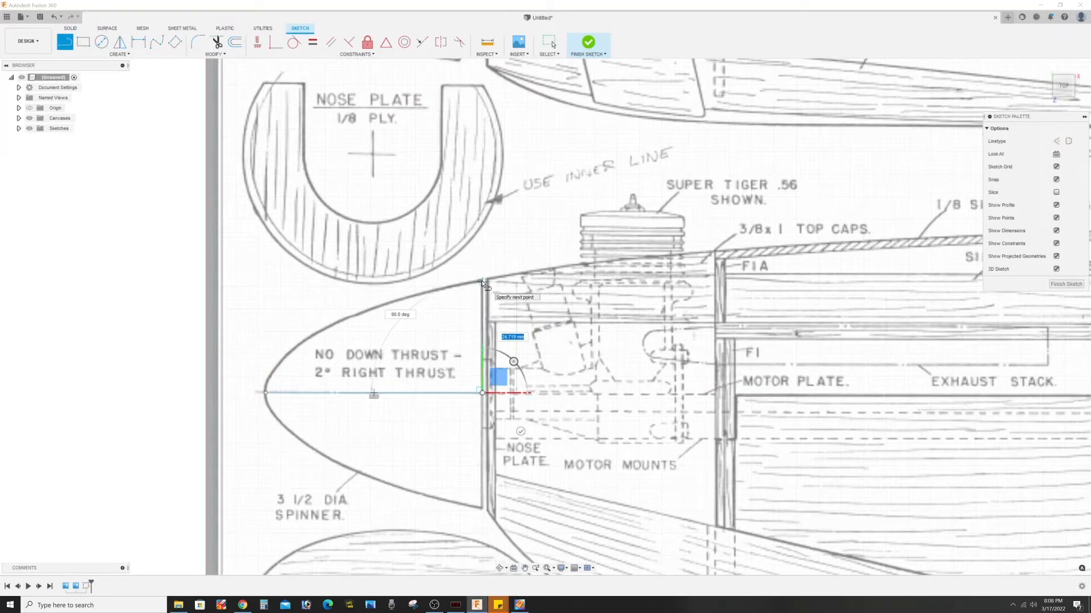
left_click(483, 282)
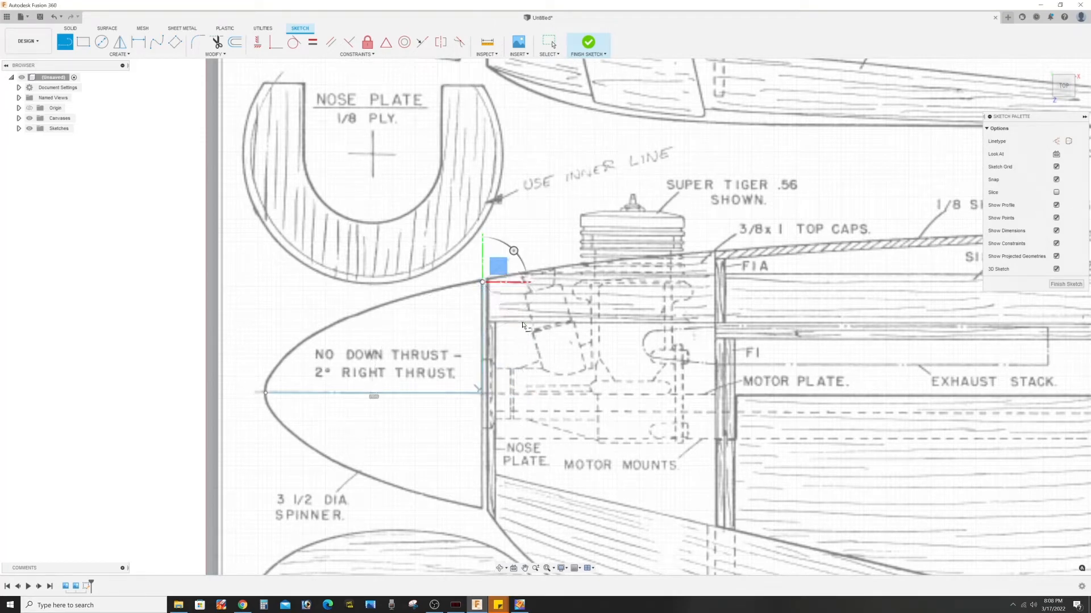
- Trace the spinner's upper outline with a fit-point spline from the tip to the top of the vertical line
left_click(156, 42)
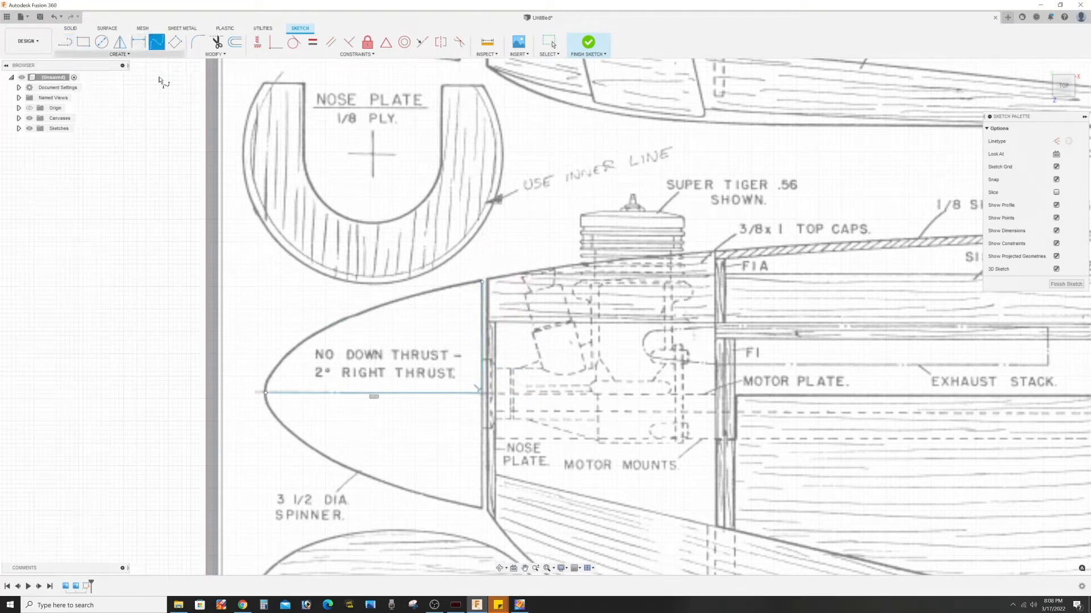
left_click(265, 392)
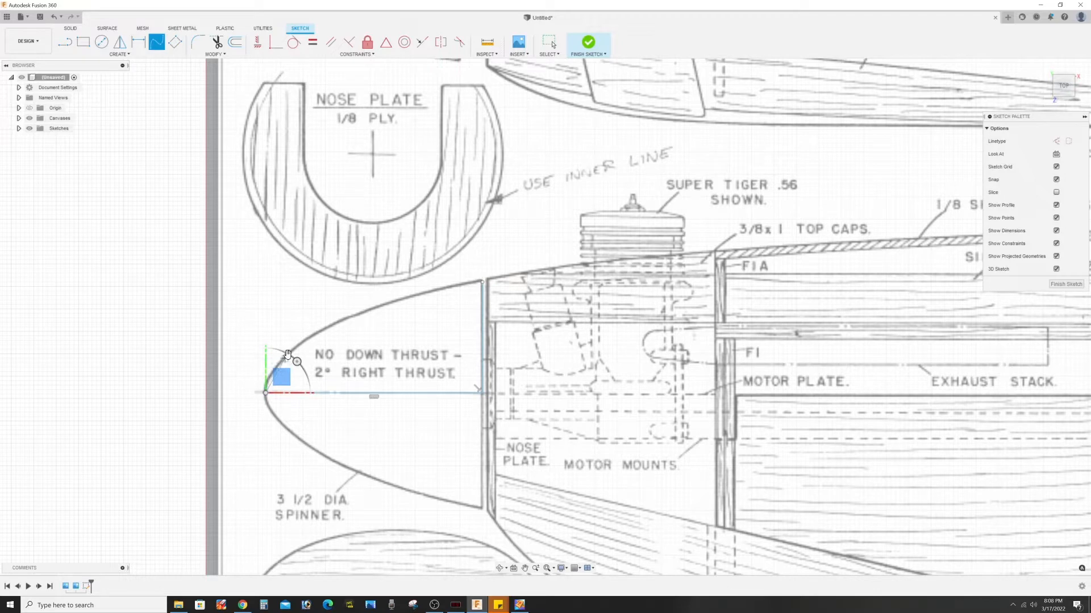
left_click(294, 349)
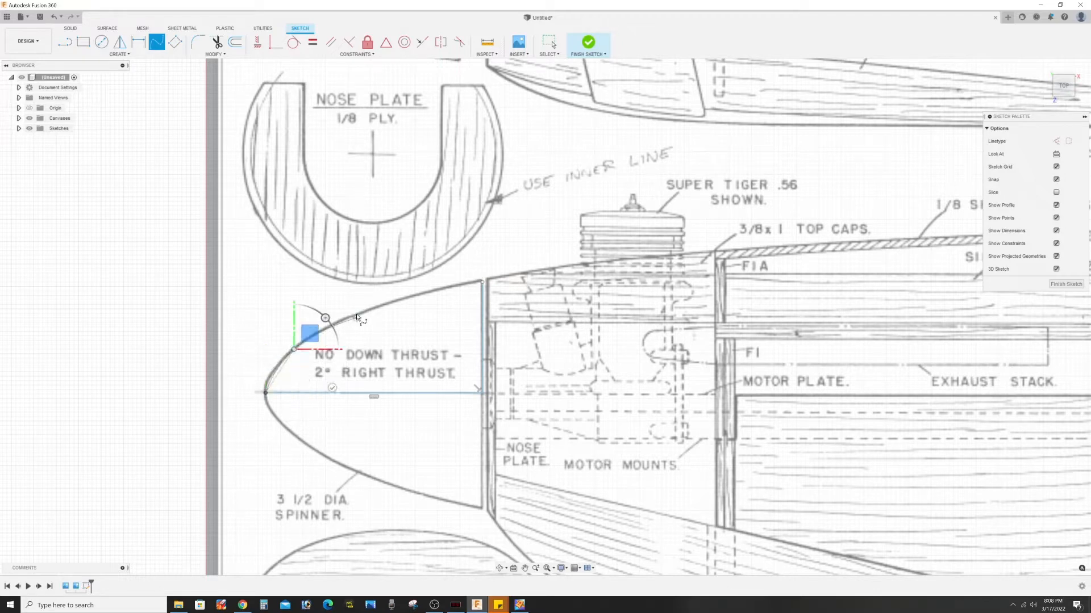
left_click(357, 317)
left_click(420, 295)
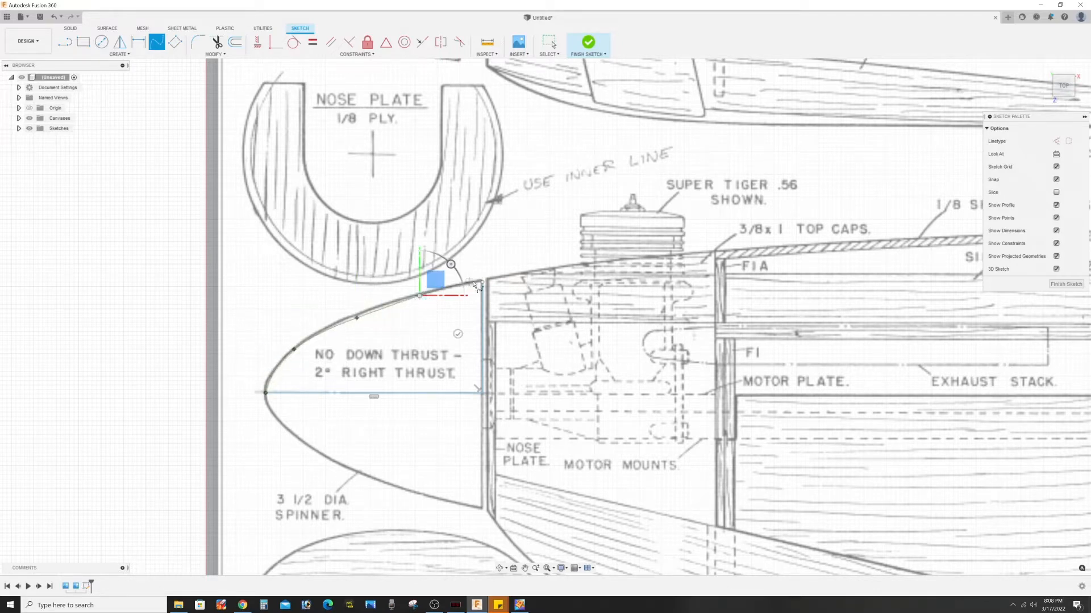
left_click(482, 283)
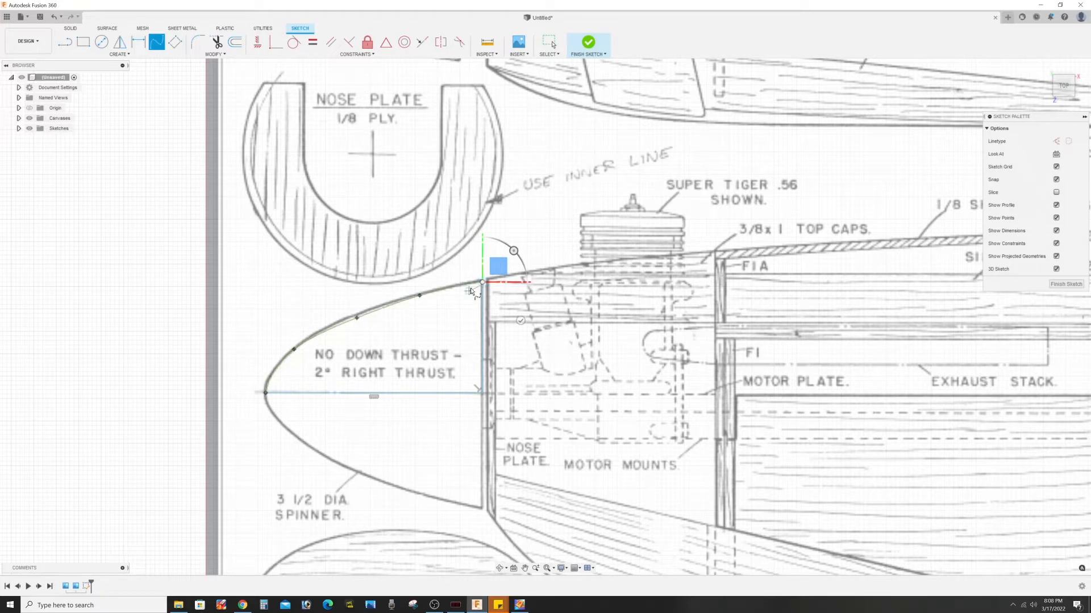
left_click(520, 320)
key("Escape")
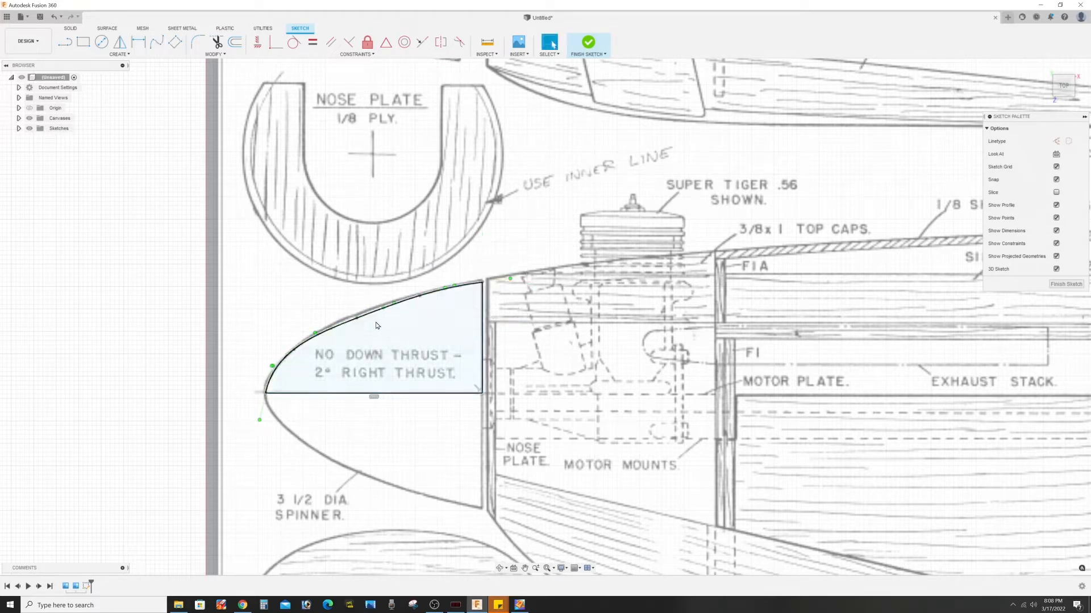
- Adjust the spline's tip point and upper fit point so the curve matches the spinner outline on the canvas
left_click(288, 367)
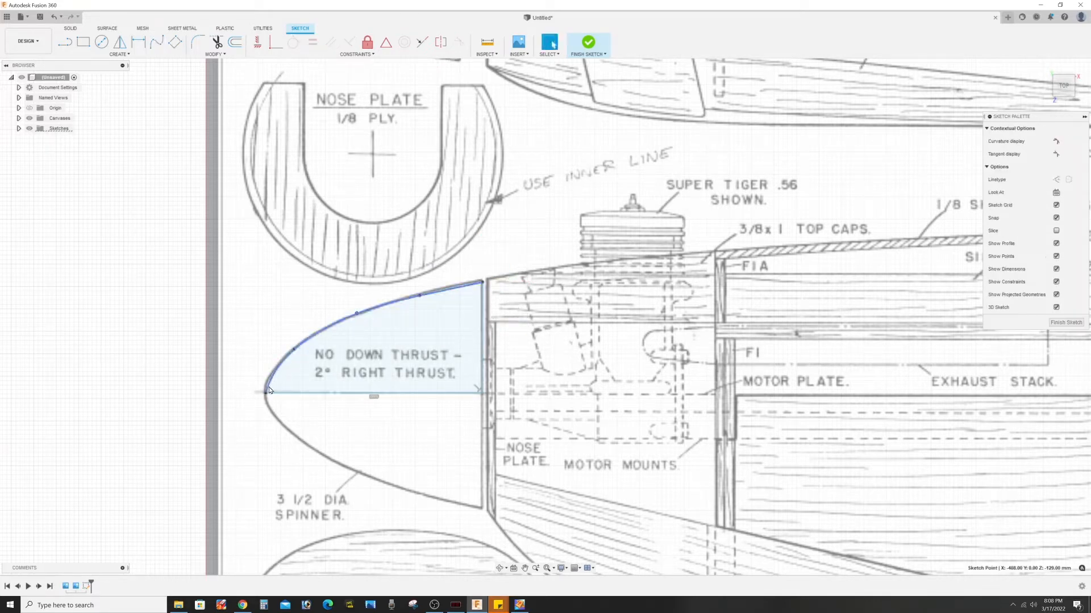
left_click_drag(265, 393, 263, 392)
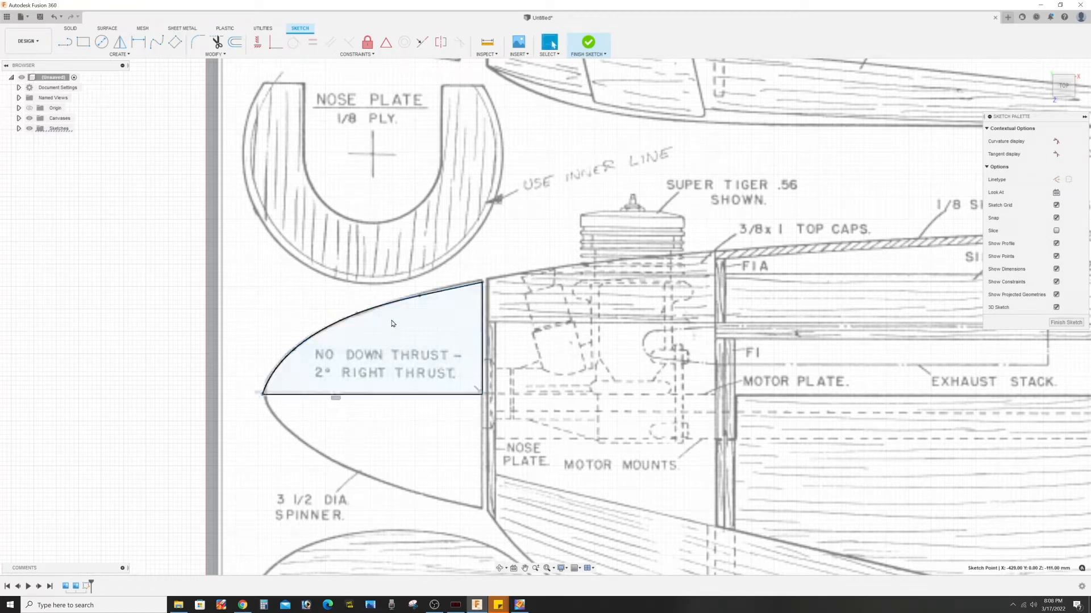
left_click_drag(427, 297, 428, 295)
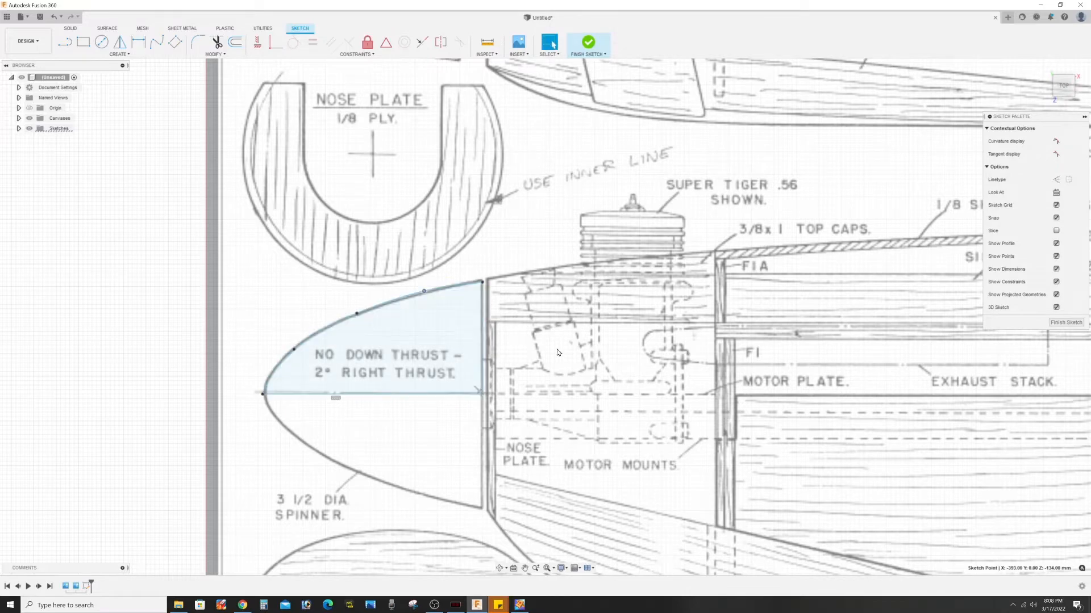
- Revolve the half-spinner profile 360 degrees about its horizontal centreline as a new body
scroll(574, 343, "down", 3)
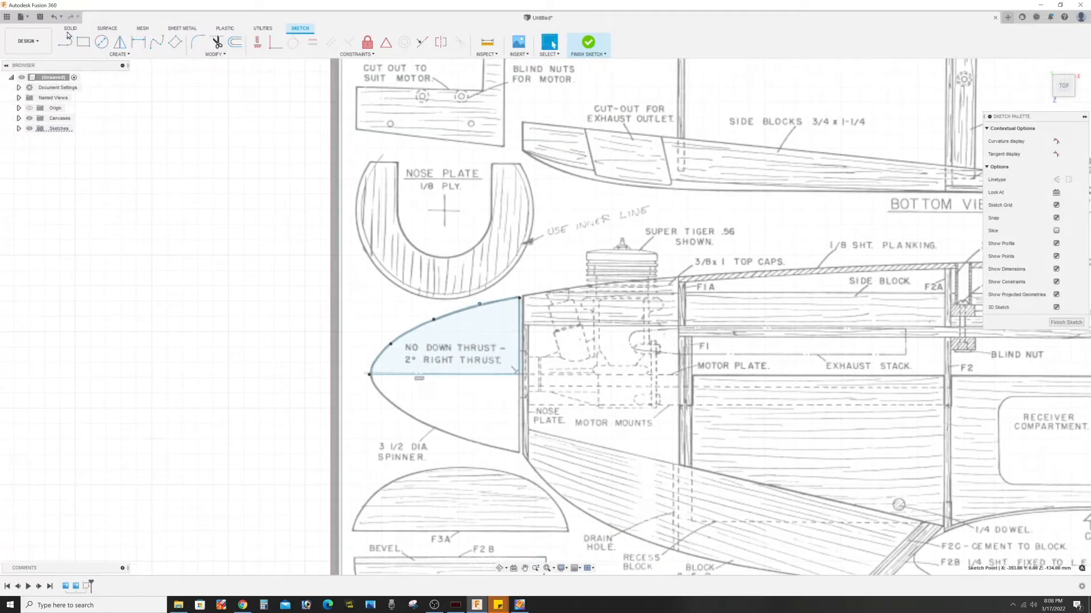
left_click(69, 28)
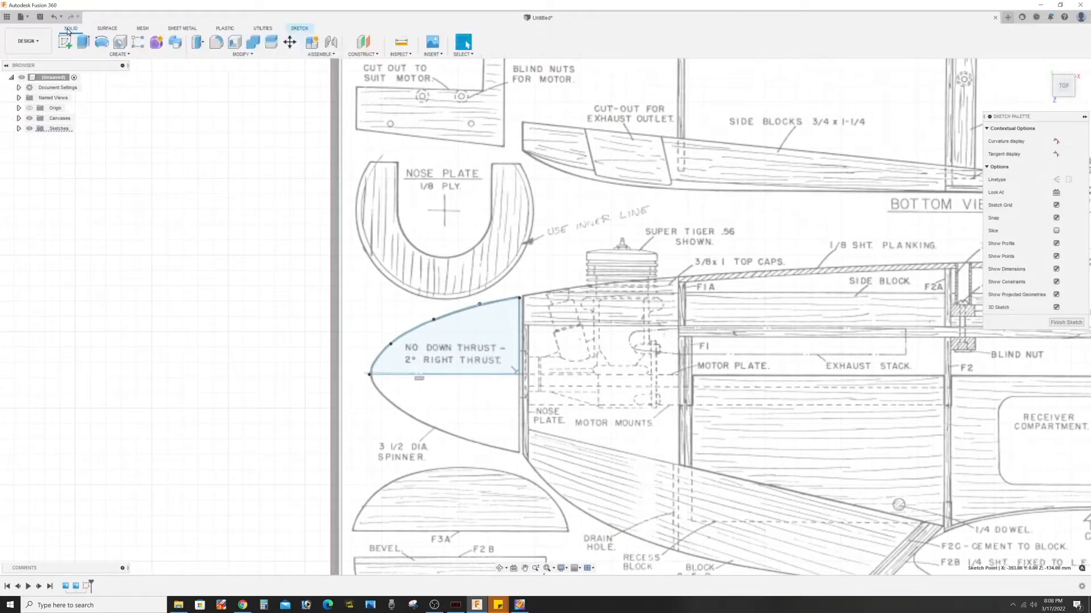
left_click(116, 55)
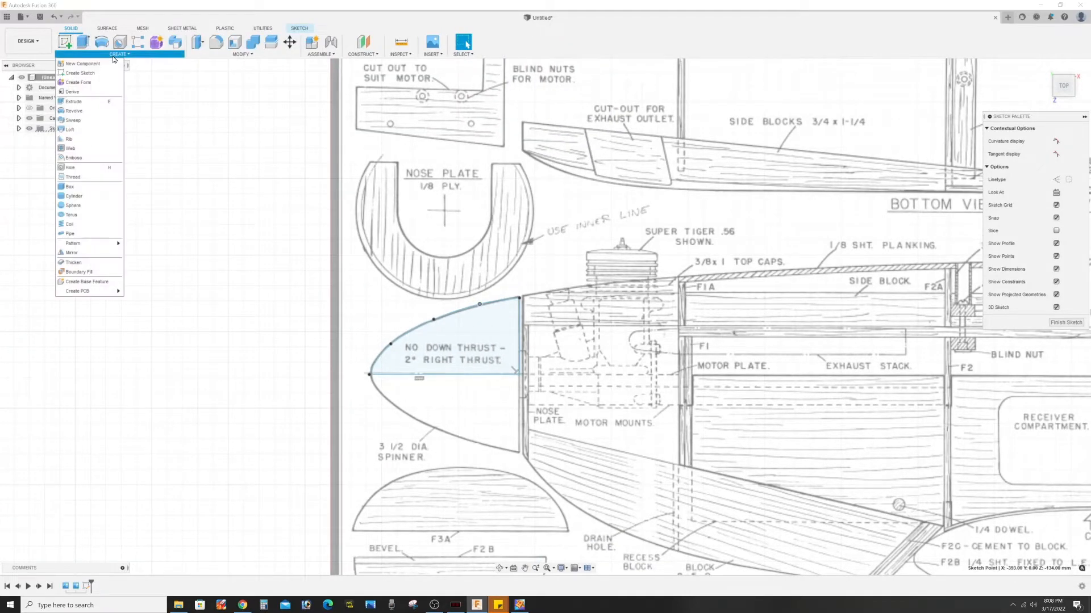
left_click(84, 113)
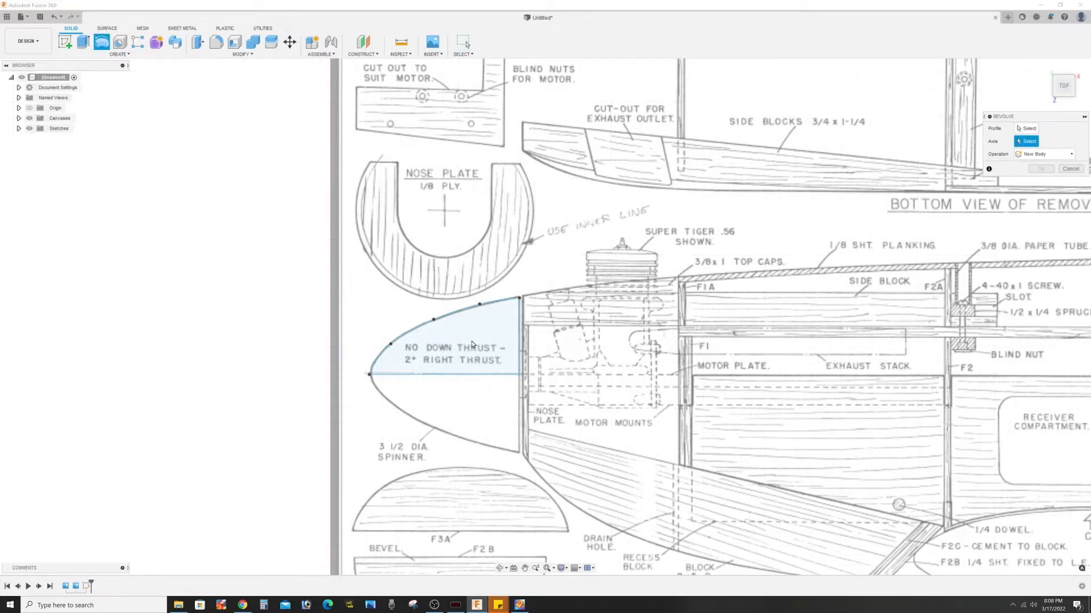
left_click(1027, 129)
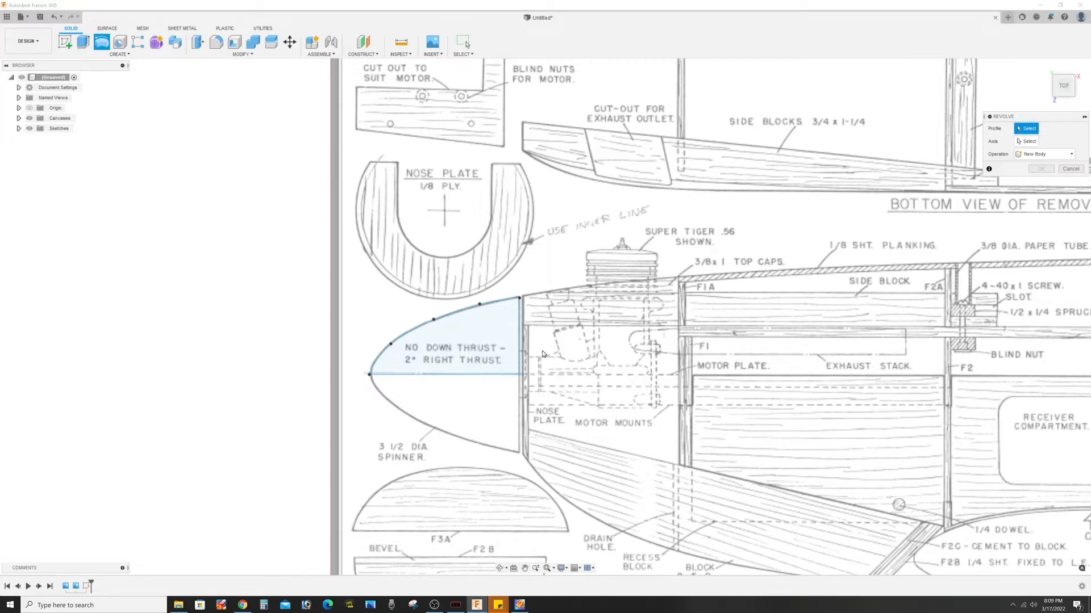
left_click(512, 339)
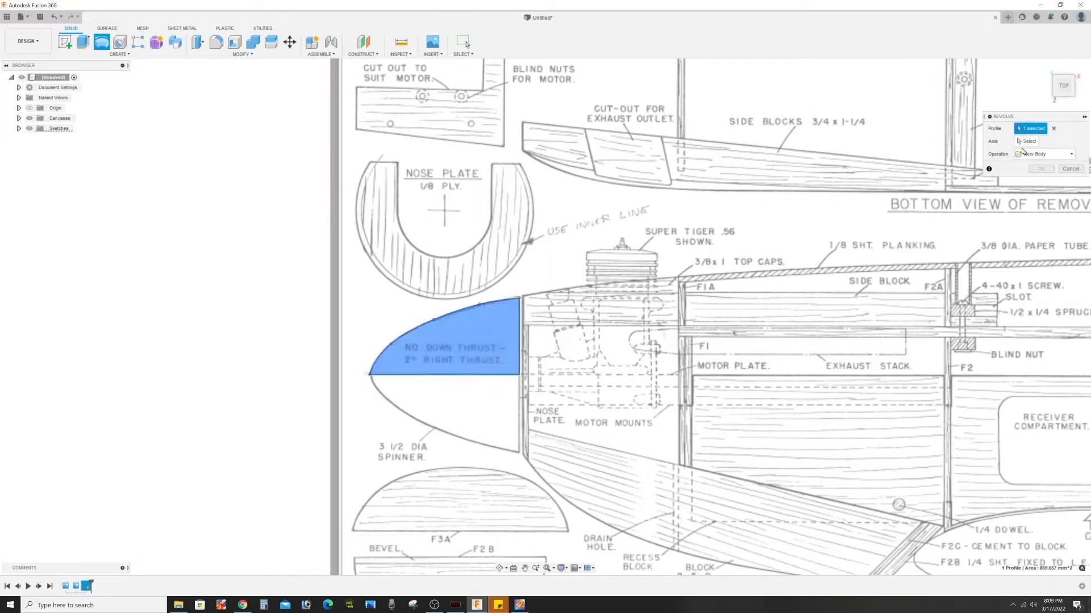
left_click(1025, 142)
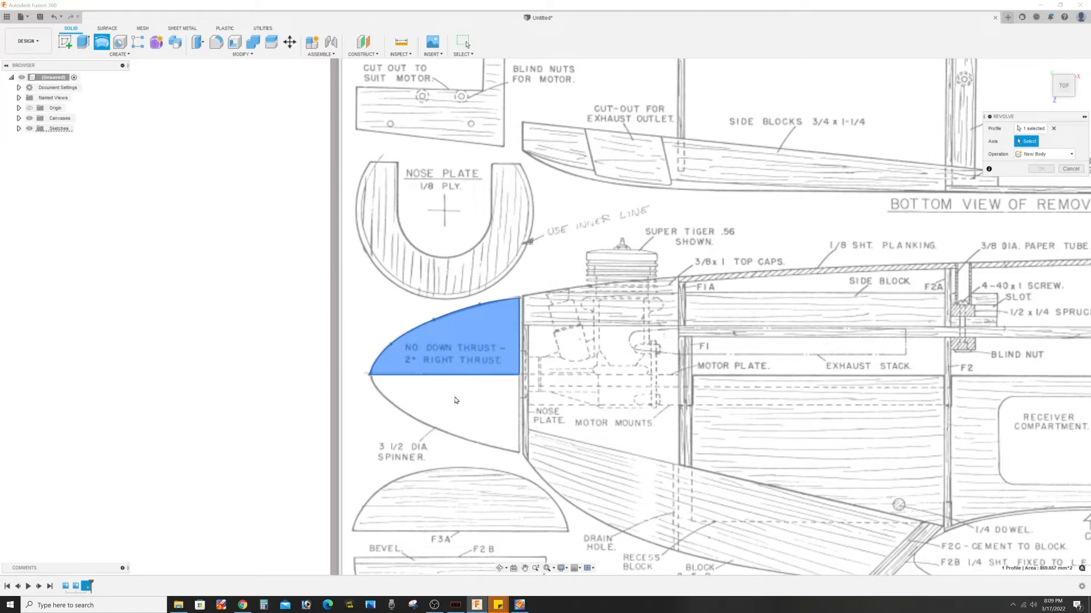
left_click(453, 376)
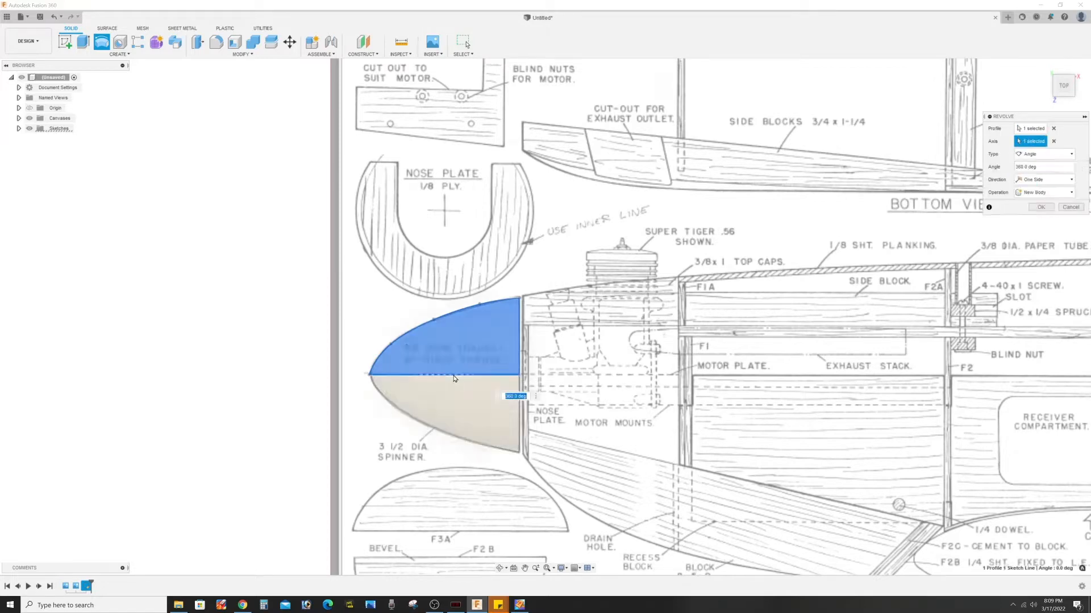
left_click(1040, 207)
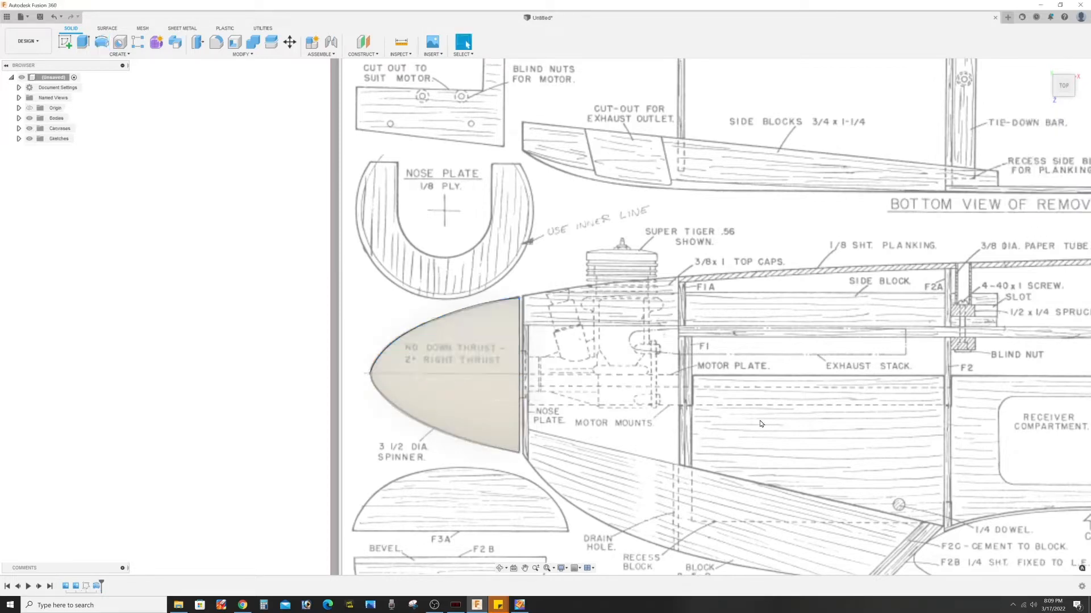
- Inspect the revolved spinner in 3D with the canvases hidden, restoring the top view and canvases at the end
middle_click_drag(638, 405, 666, 388, "shift")
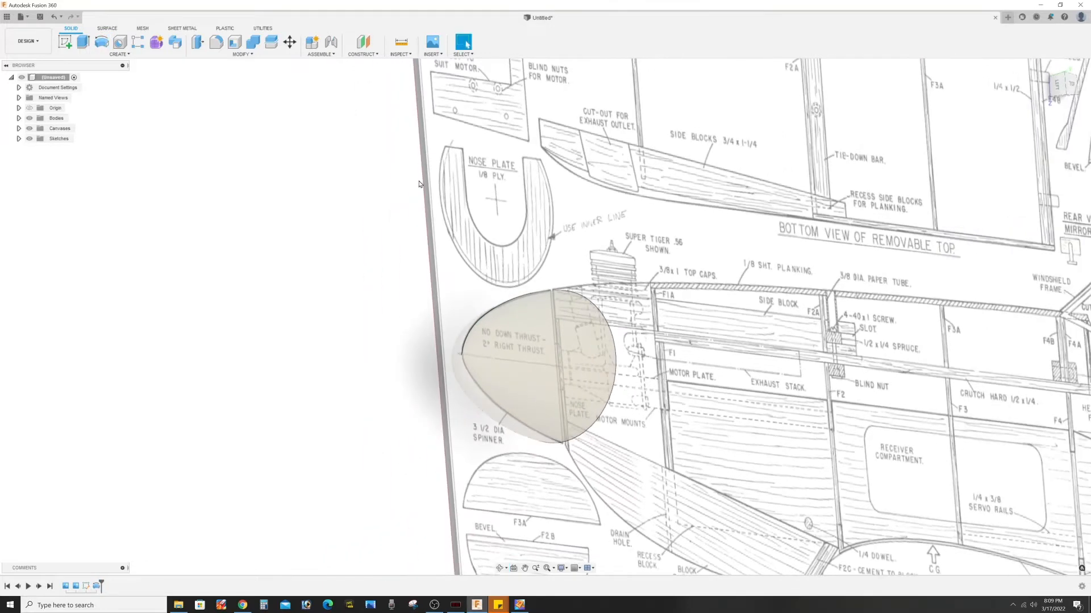
left_click(29, 128)
mouse_move(297, 200)
middle_mouse_down("shift")
mouse_move(394, 250)
mouse_move(343, 288)
mouse_move(390, 306)
mouse_move(414, 249)
mouse_move(441, 237)
middle_mouse_up("shift")
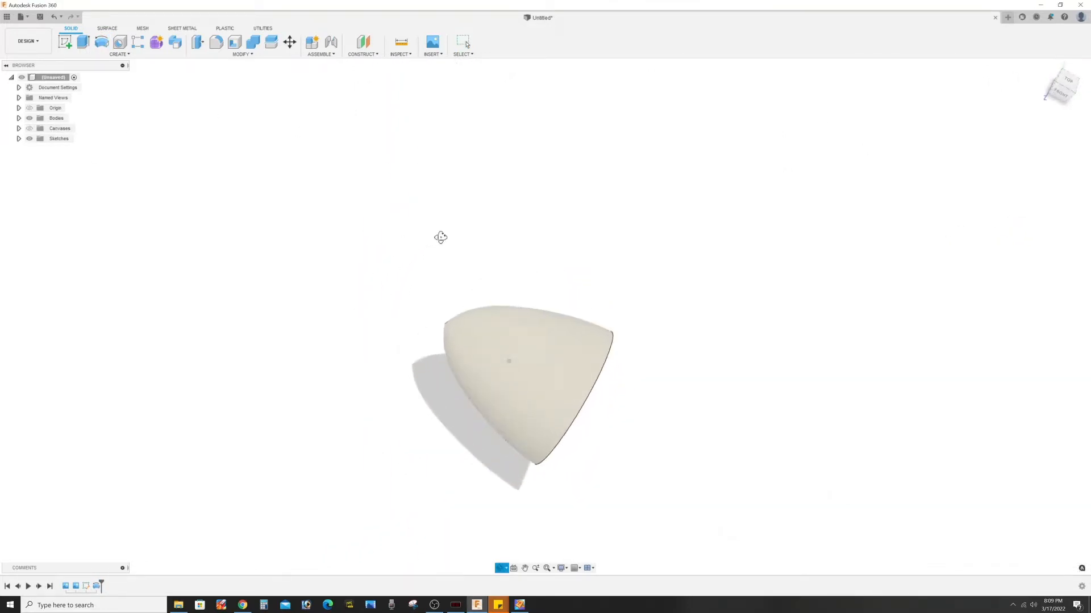
scroll(442, 251, "down", 5)
scroll(487, 284, "up", 3)
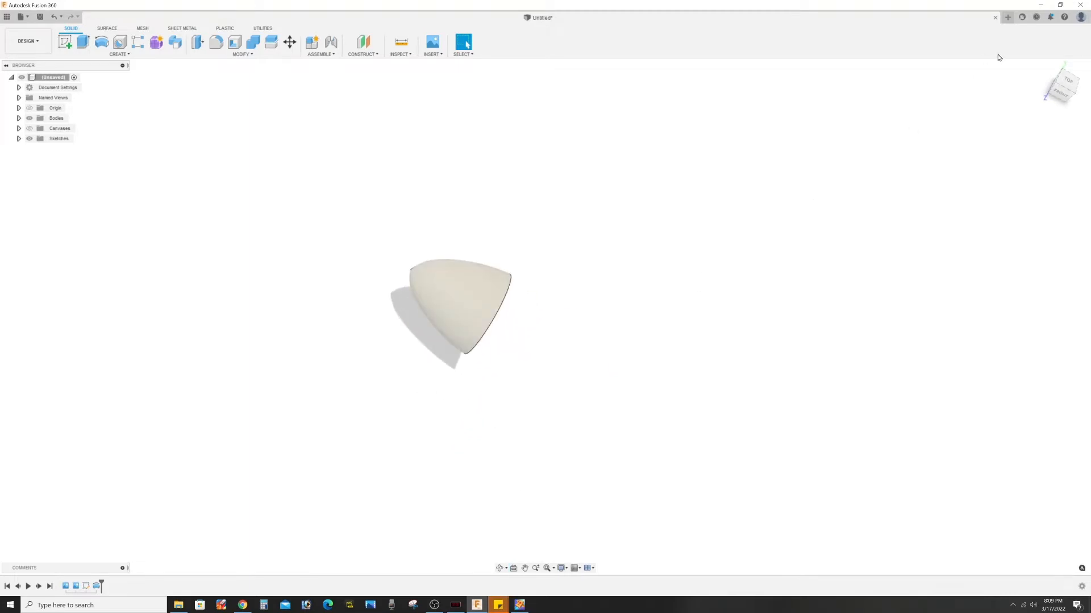
left_click(1067, 81)
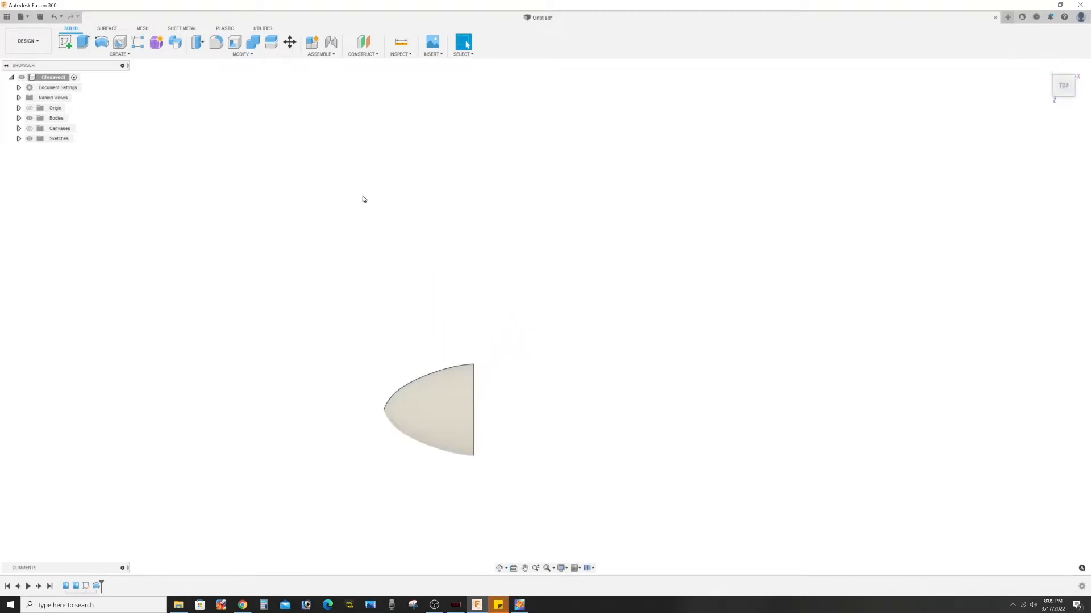
left_click(30, 128)
- Look over the wing plan and find the cannon drawing below the right wing for a close view
middle_click_drag(398, 462, 447, 152)
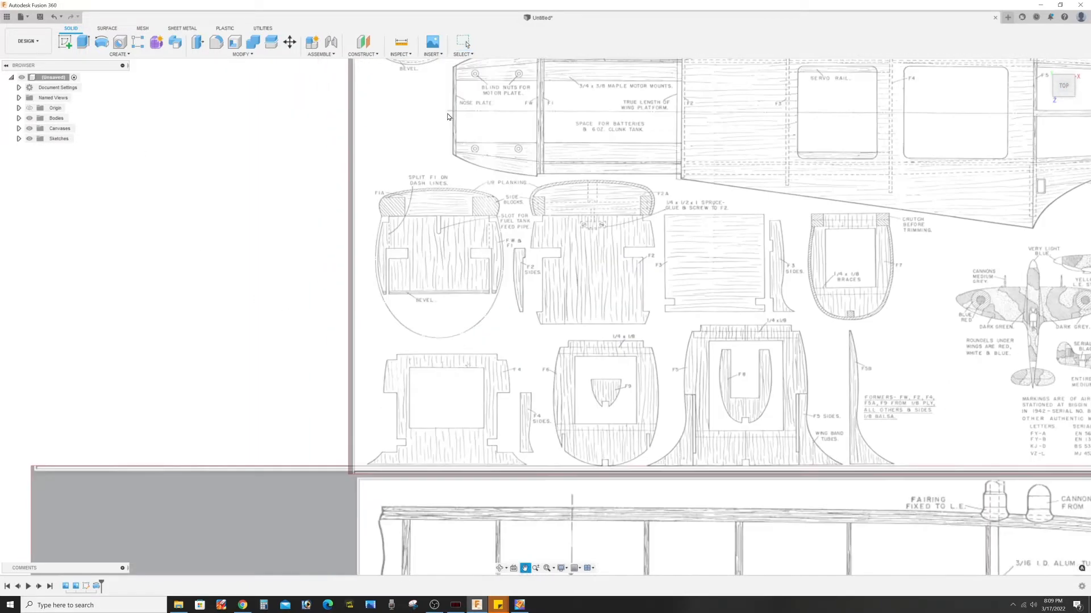
scroll(392, 347, "down", 1)
middle_click_drag(390, 348, 411, 114)
scroll(482, 479, "down", 1)
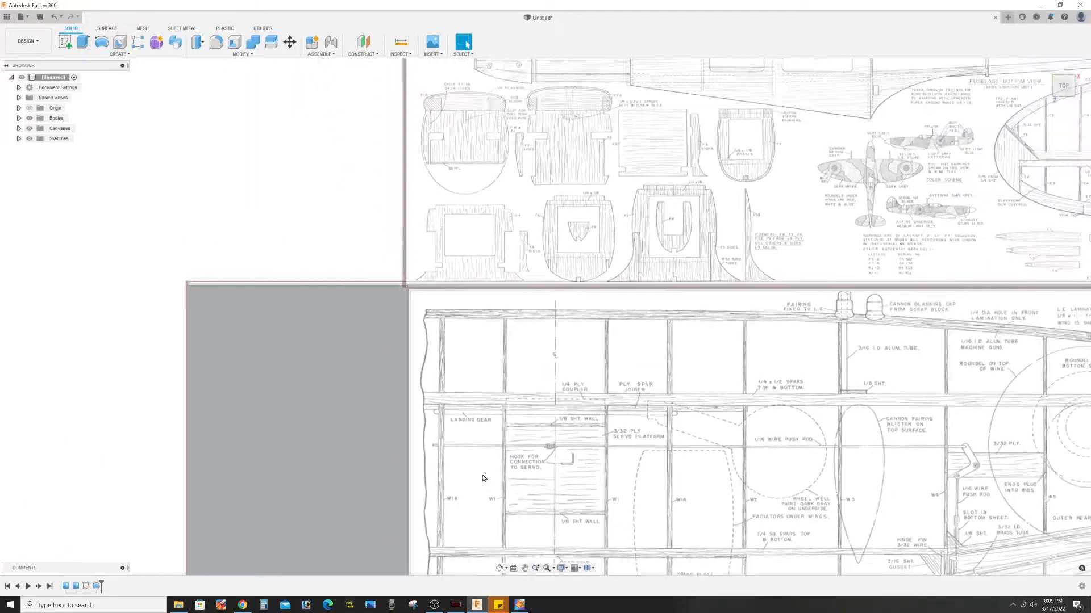
scroll(491, 496, "up", 1)
scroll(494, 504, "down", 1)
mouse_move(495, 458)
middle_mouse_down()
mouse_move(485, 158)
mouse_move(458, 77)
middle_mouse_up()
middle_click_drag(442, 413, 415, 267)
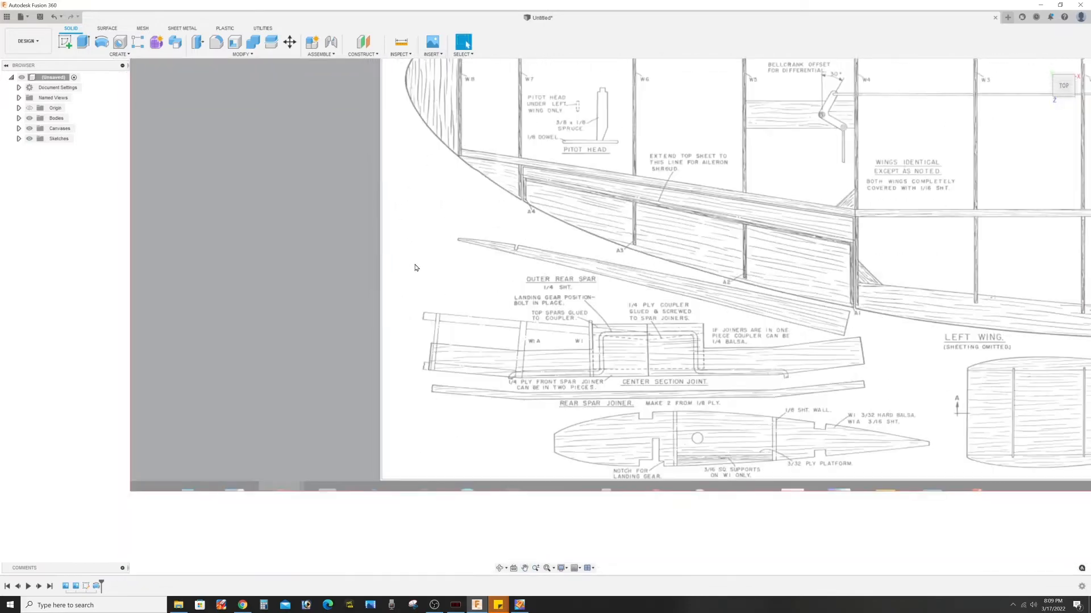
middle_click_drag(457, 100, 442, 537)
scroll(437, 460, "up", 3)
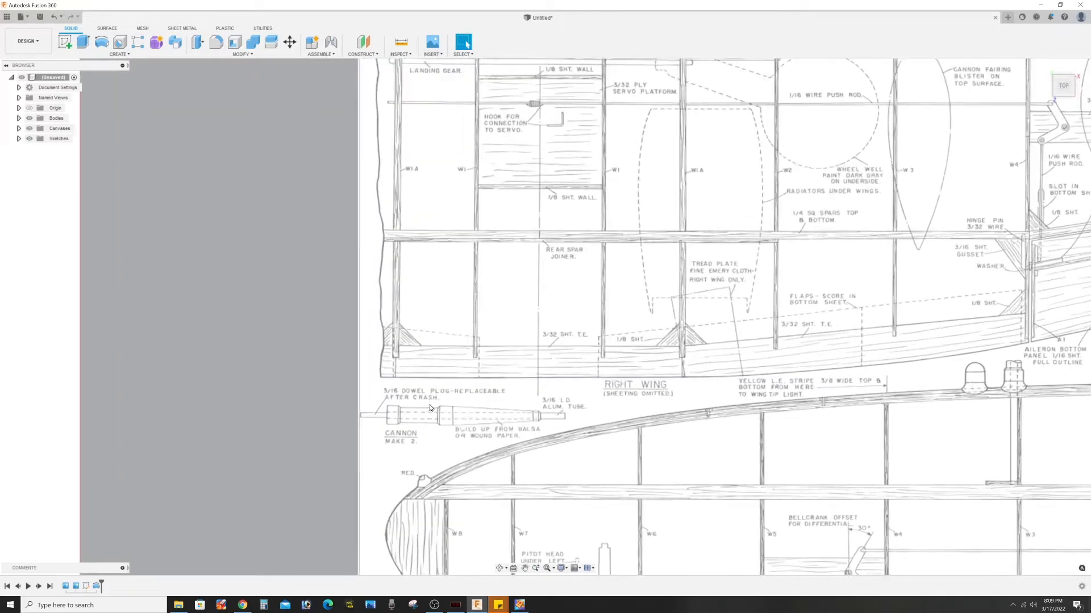
scroll(432, 340, "up", 1)
middle_click_drag(441, 376, 446, 273)
scroll(445, 259, "up", 4)
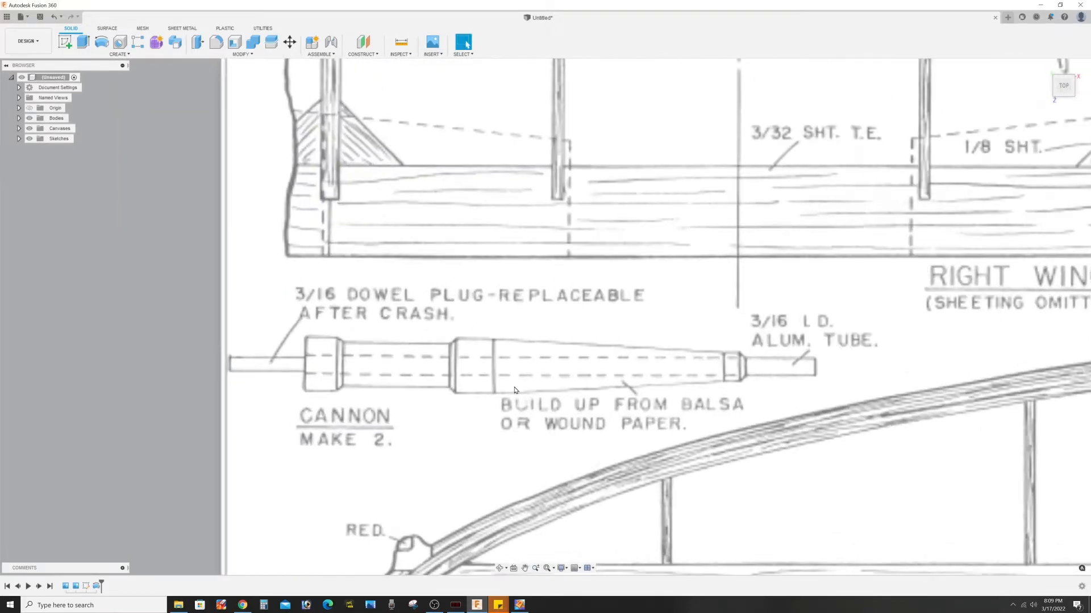
scroll(445, 284, "up", 2)
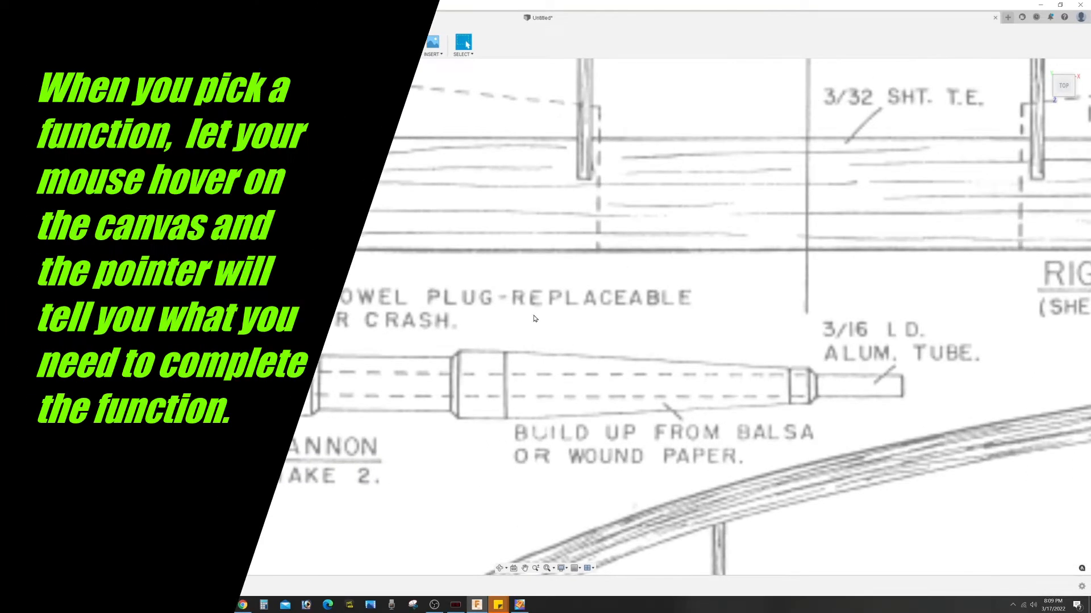
middle_click_drag(555, 308, 639, 248)
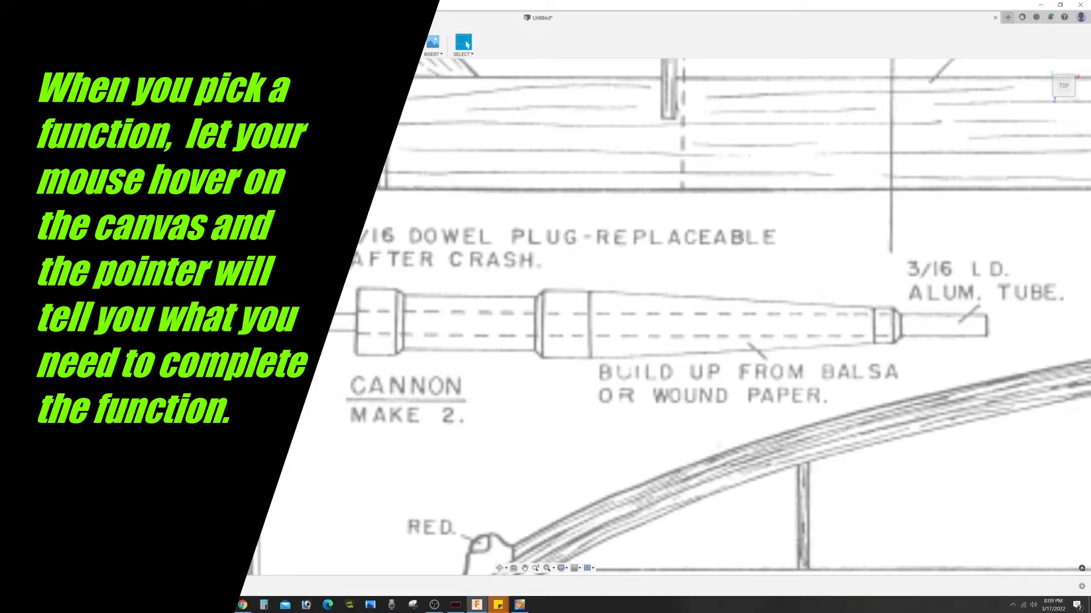
- Start the cannon's half profile with lines from the dowel plug's end centre over its upper edge and up the first collar's rear face
scroll(704, 318, "up", 1)
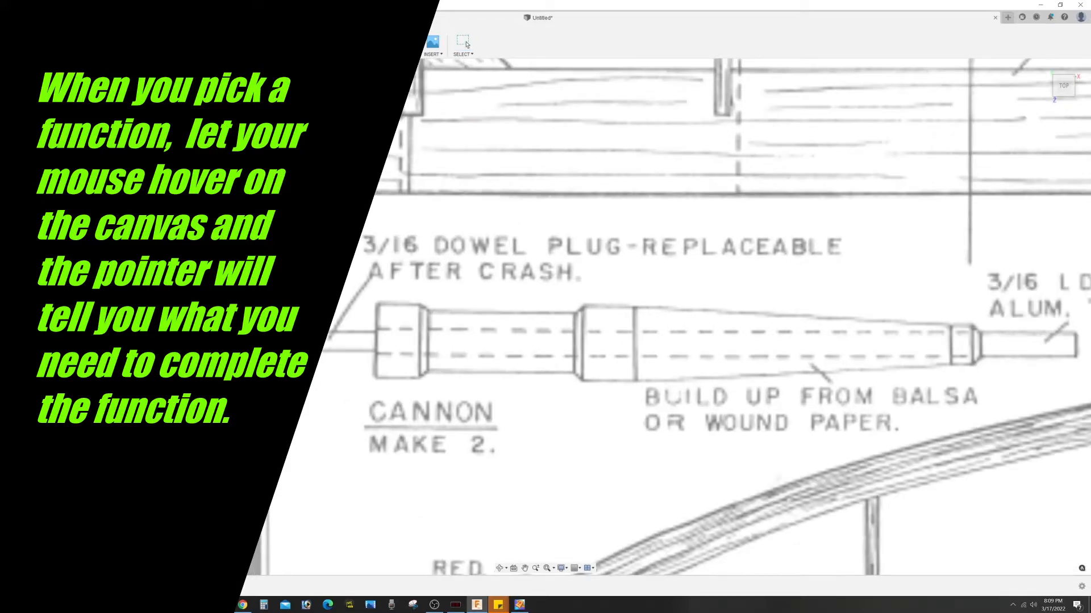
scroll(267, 344, "up", 4)
left_click(294, 352)
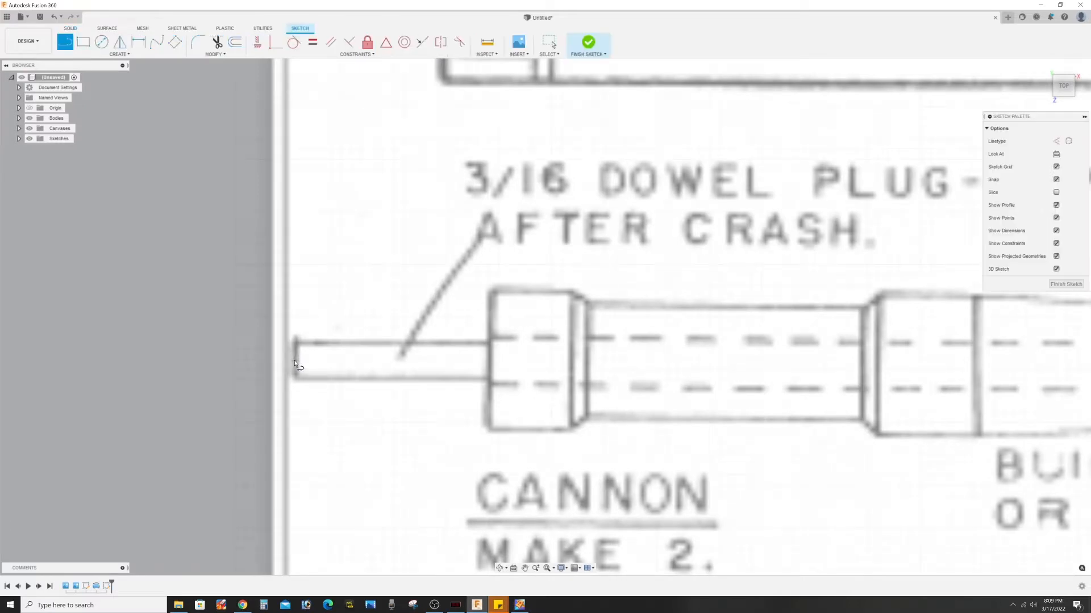
scroll(295, 344, "up", 4)
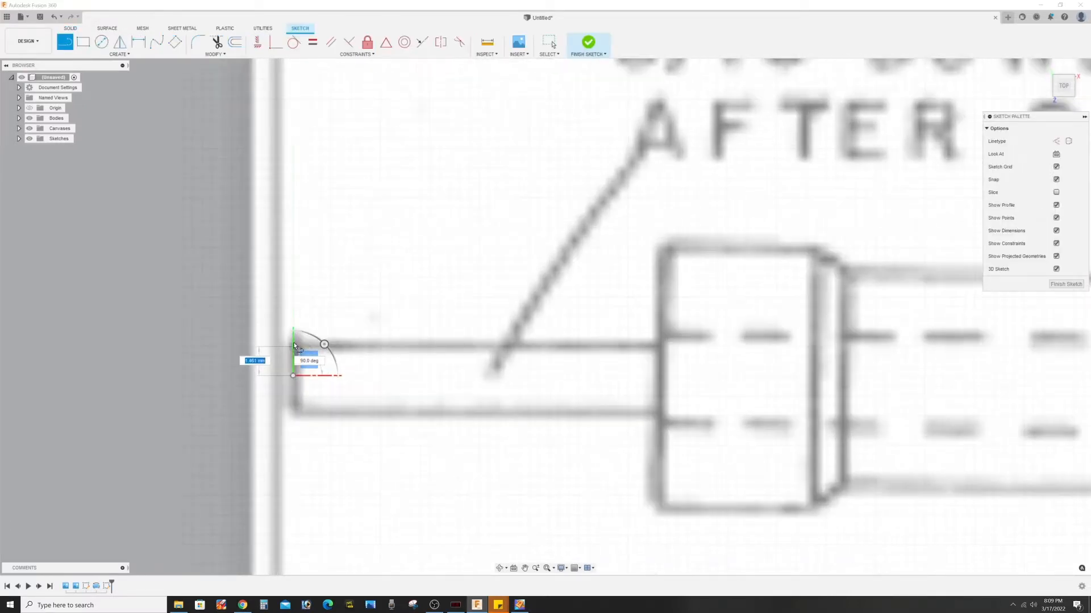
left_click(657, 347)
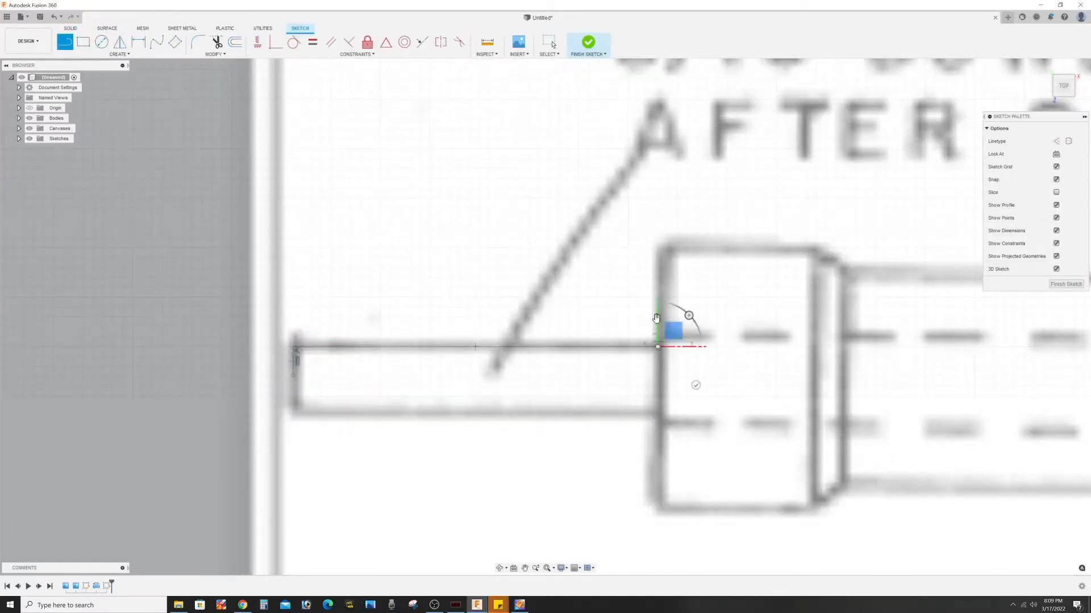
left_click(657, 247)
- Continue the half profile along the first collar's upper edge and down its chamfer
scroll(707, 255, "down", 4)
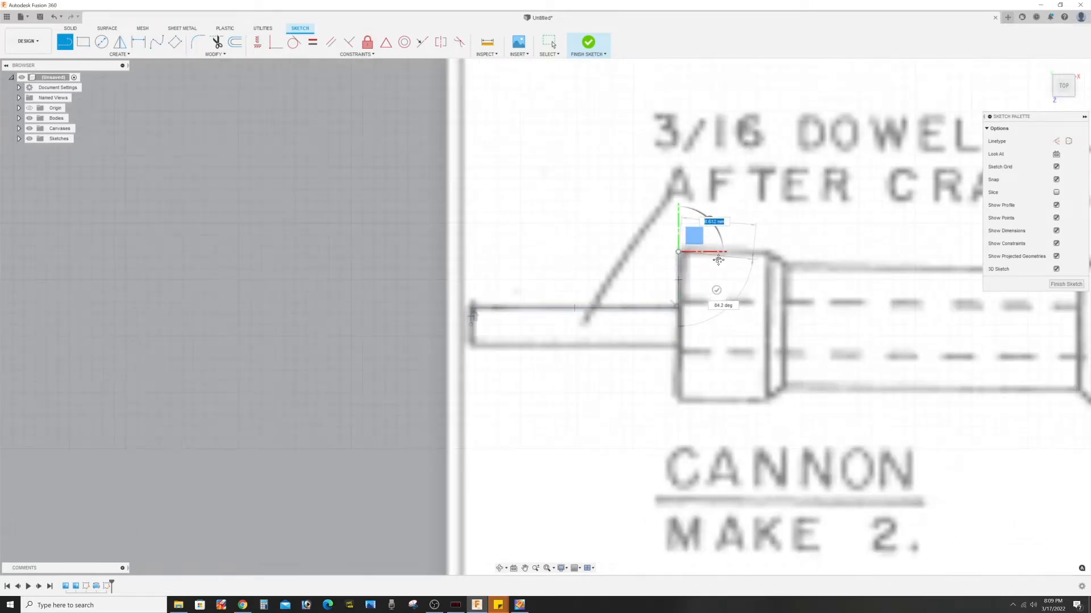
middle_click_drag(748, 258, 518, 253)
scroll(532, 247, "up", 3)
left_click(530, 249)
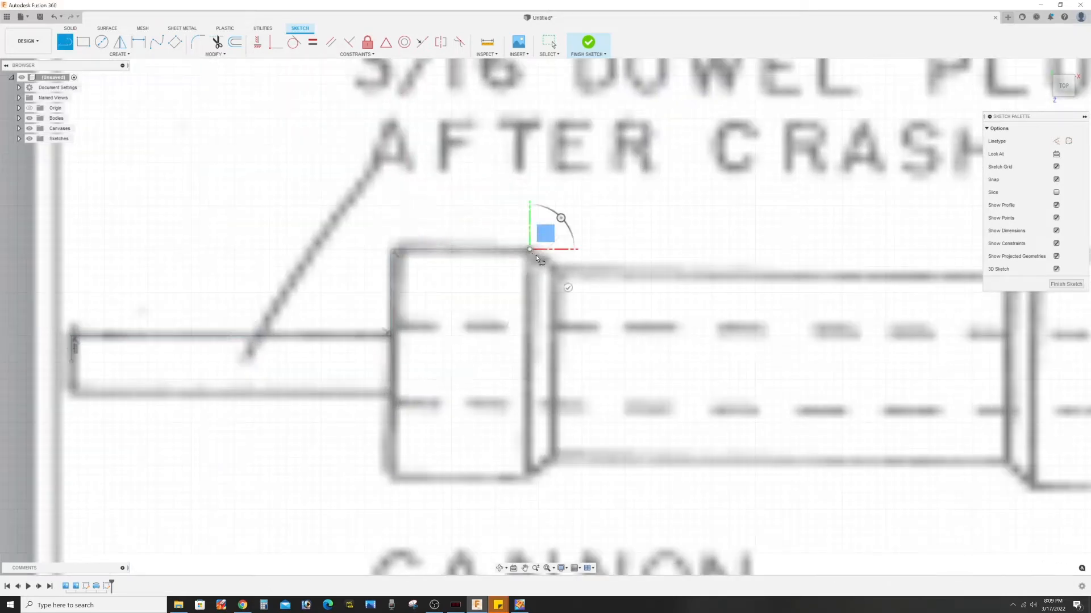
left_click(558, 267)
- Trace the upper edge of the straight barrel section and the chamfer rising to the second collar
scroll(840, 289, "down", 3)
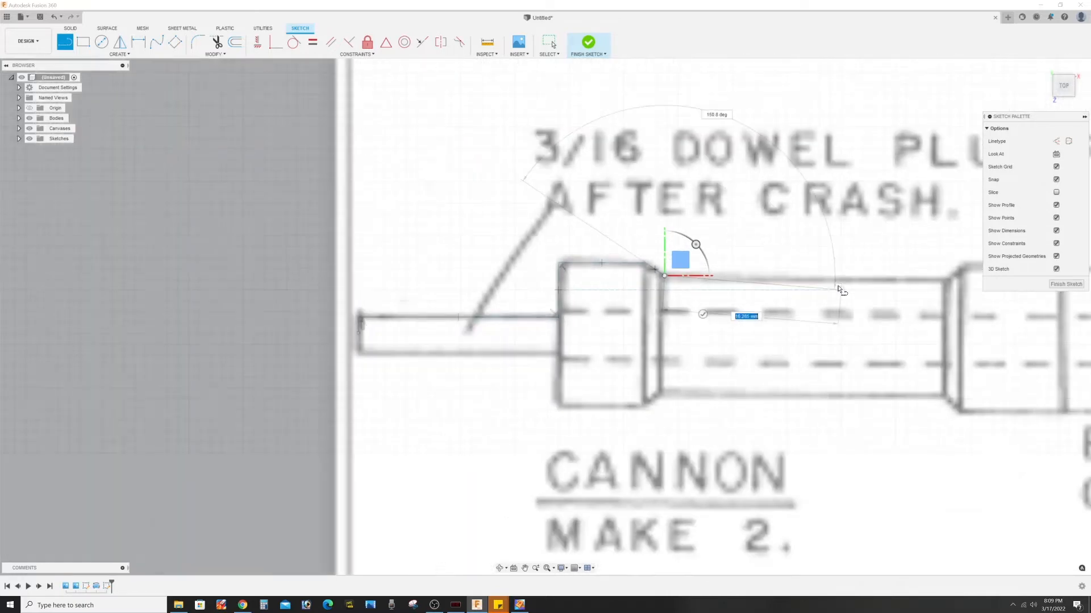
middle_click_drag(839, 290, 484, 304)
scroll(545, 298, "up", 3)
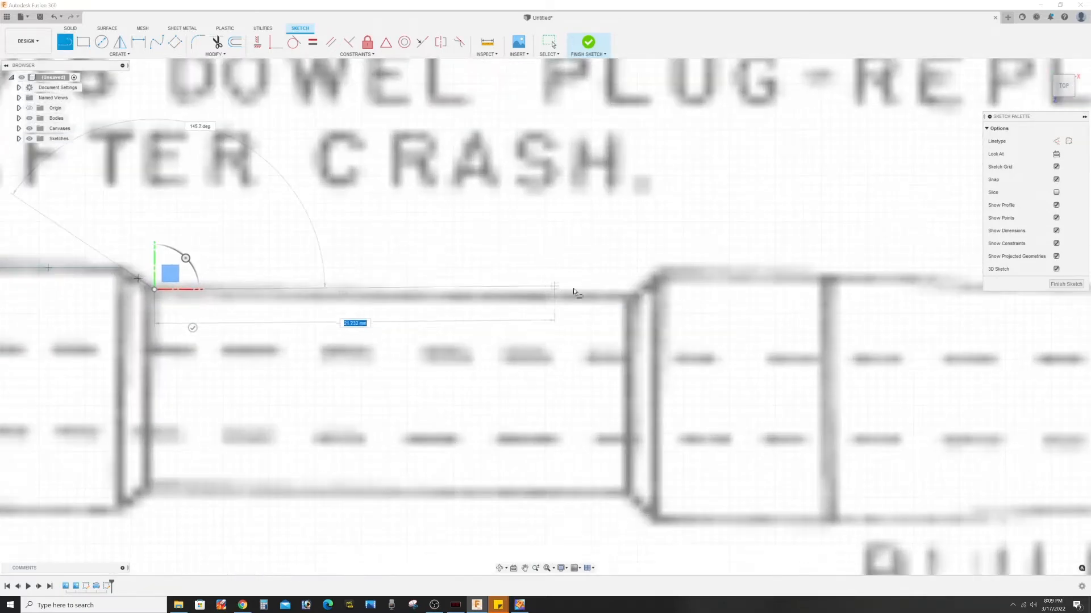
left_click(628, 295)
left_click(660, 267)
- Draw one straight line from the second collar's upper corner along the taper to the narrow band near the muzzle
scroll(804, 277, "down", 3)
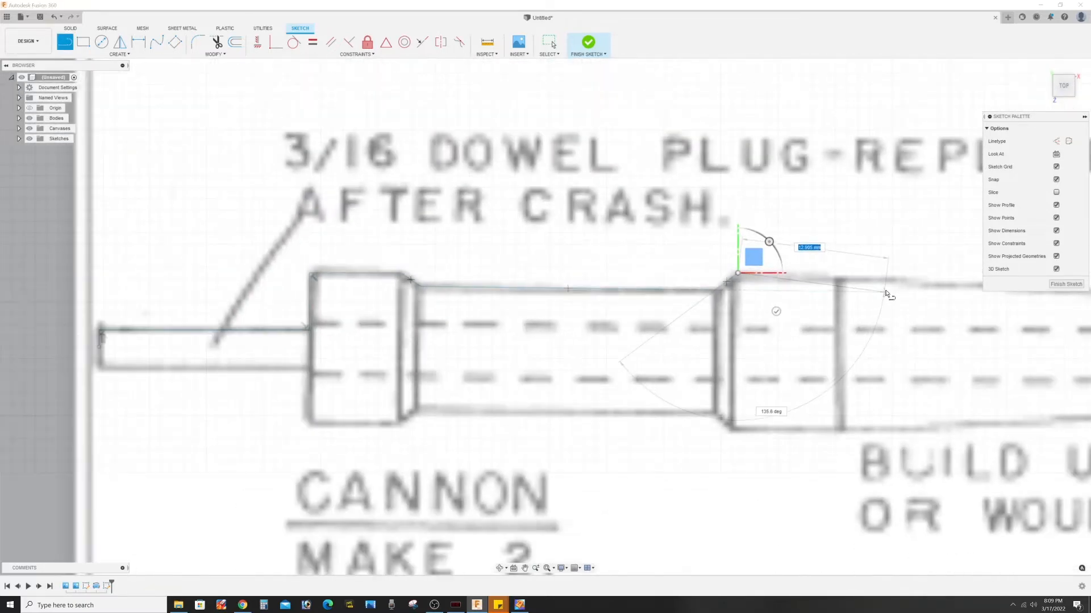
middle_click_drag(844, 290, 349, 252)
scroll(877, 281, "down", 3)
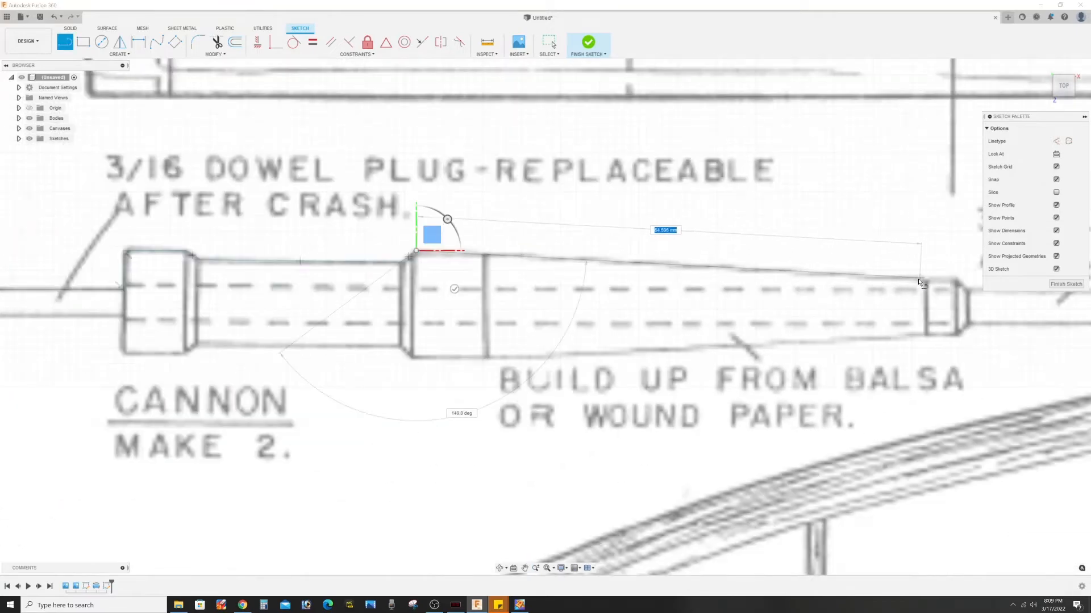
left_click(921, 278)
- Trace the muzzle band's upper edge, its chamfer and the aluminium tube's upper edge to the tube's end
middle_click_drag(922, 278, 632, 287)
scroll(563, 314, "up", 4)
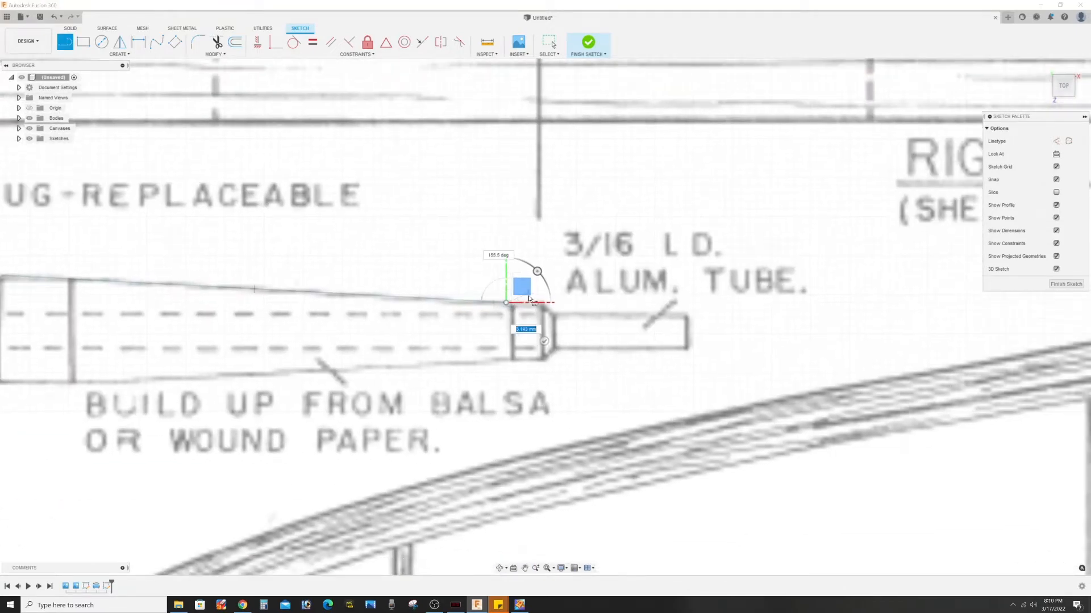
left_click(550, 308)
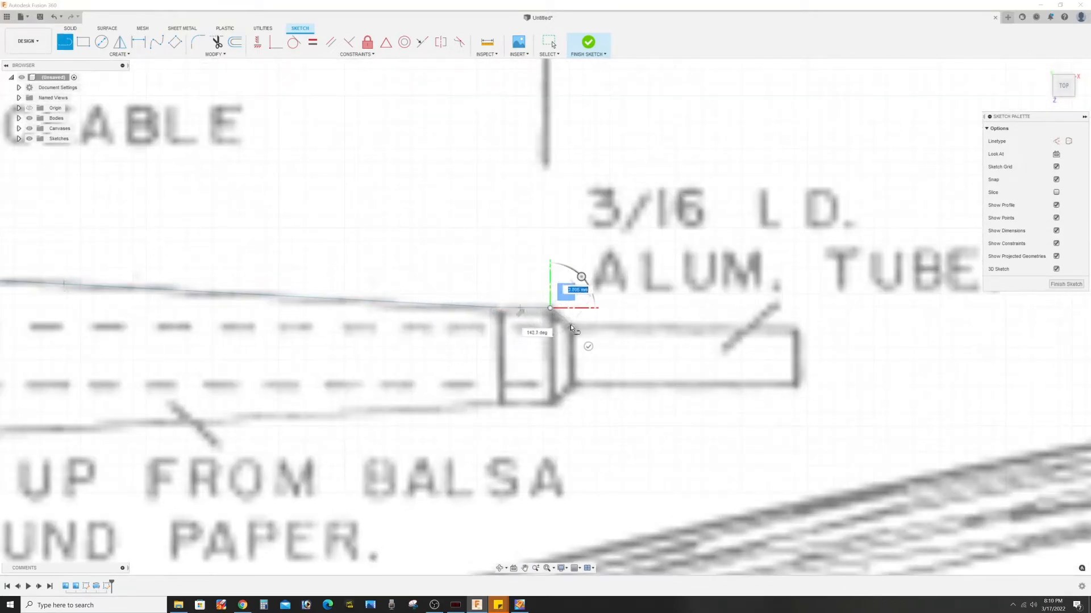
left_click(573, 327)
left_click(794, 328)
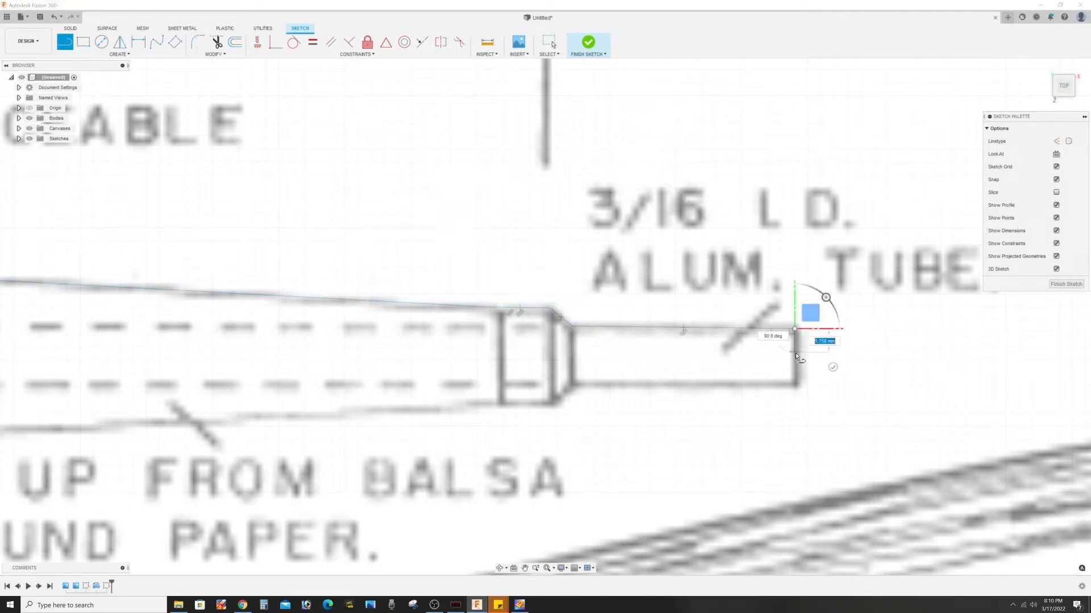
- Close the half profile down the tube's end and back along the centreline to the dowel plug's starting point
scroll(449, 355, "down", 4)
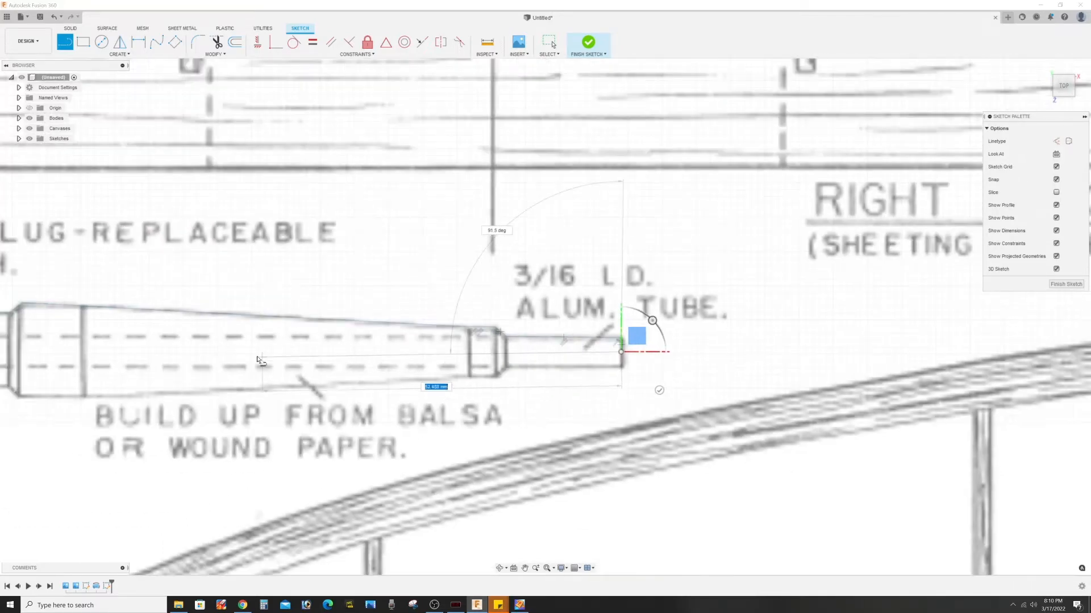
middle_click_drag(264, 360, 844, 366)
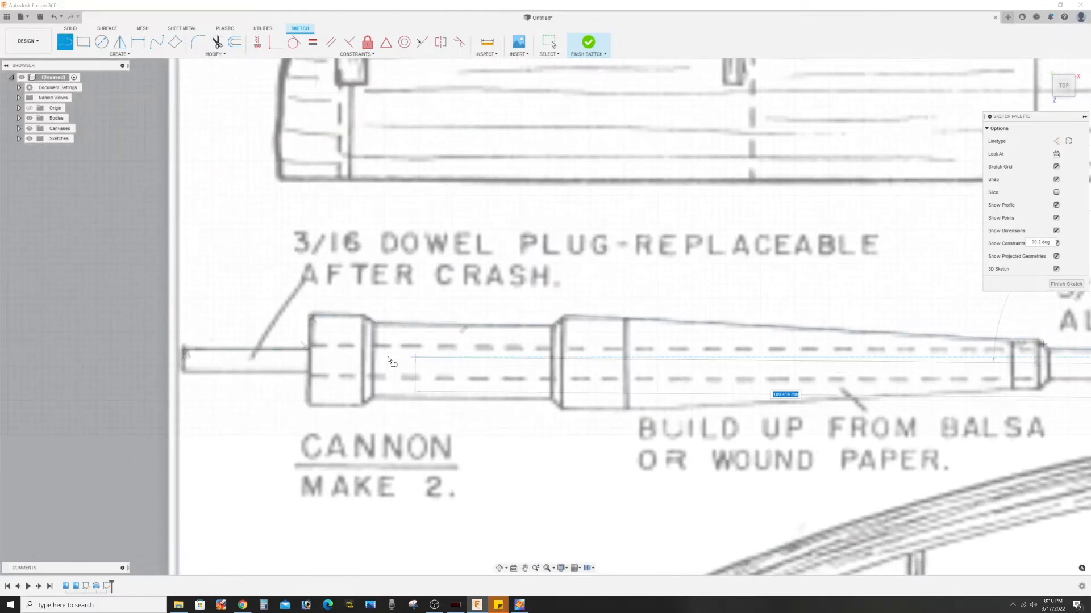
left_click(184, 361)
key("Escape")
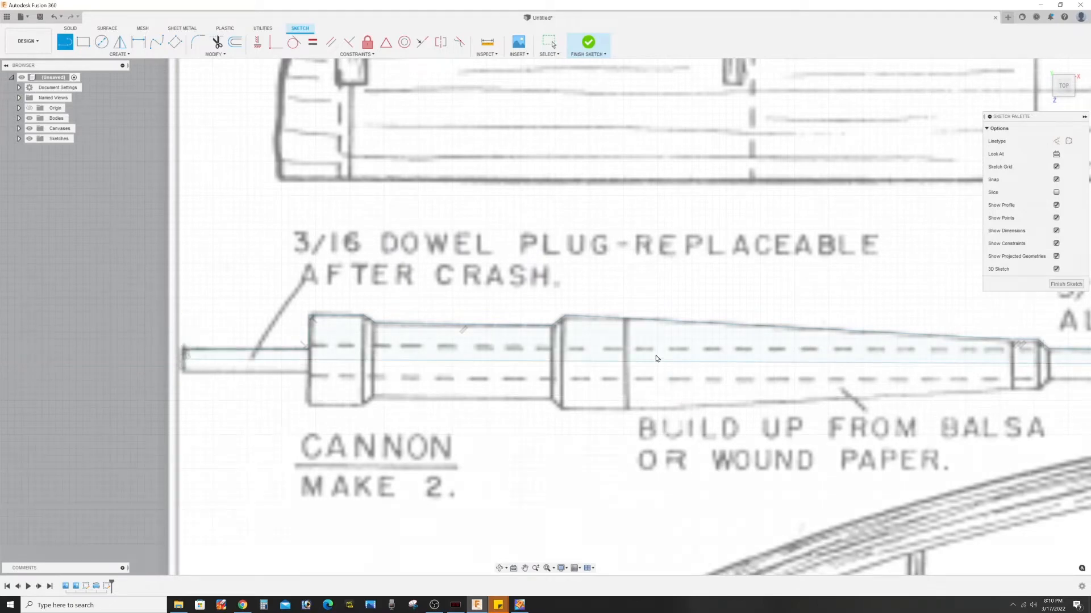
- Revolve the cannon half profile 360 degrees about its centreline as a new body
left_click(644, 348)
scroll(658, 397, "down", 3)
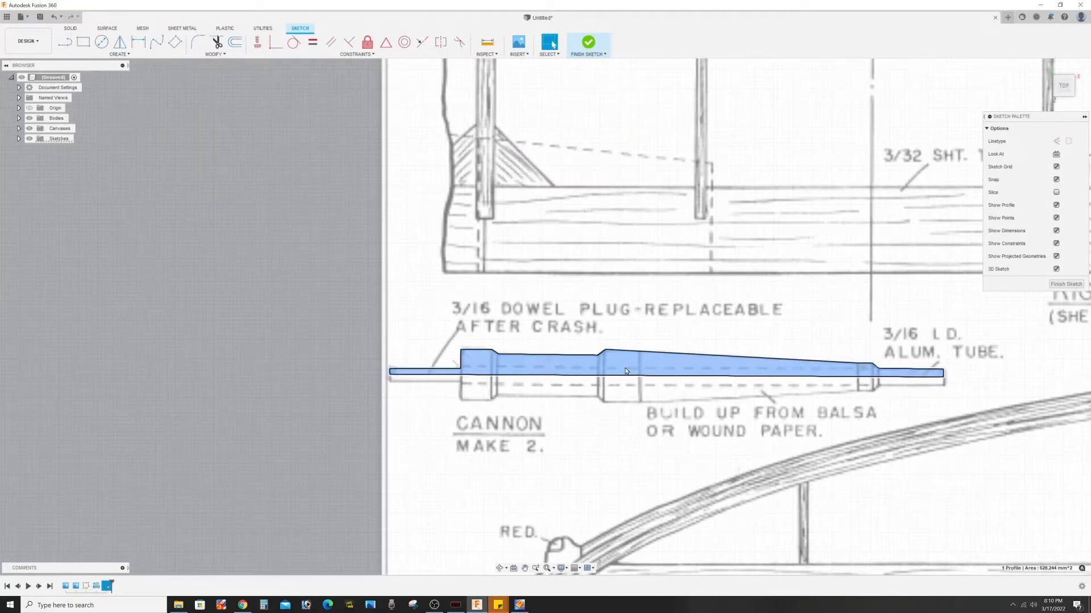
left_click(71, 29)
left_click(118, 53)
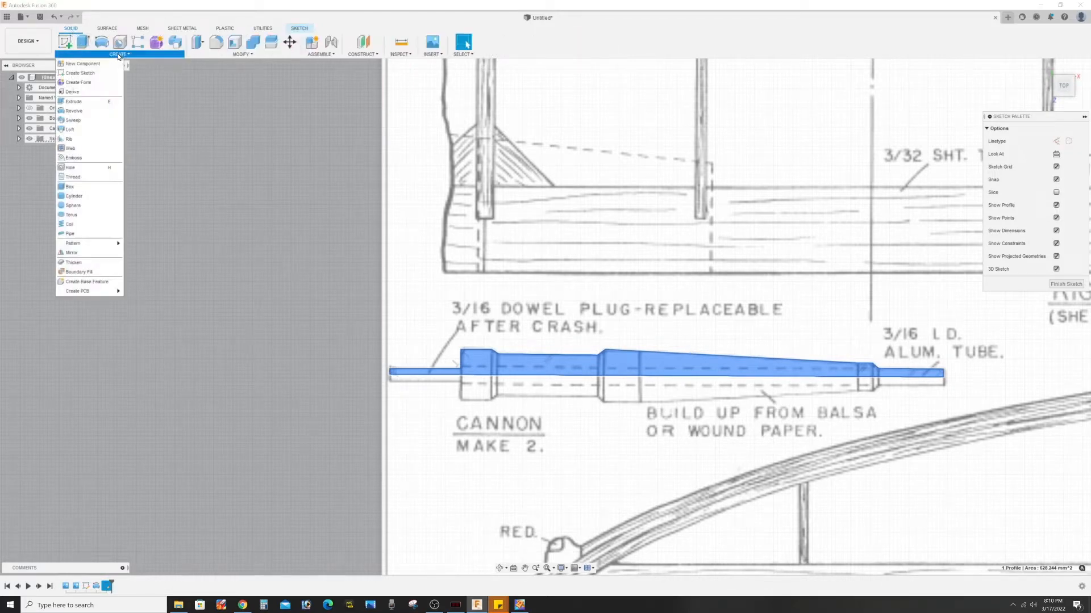
left_click(81, 111)
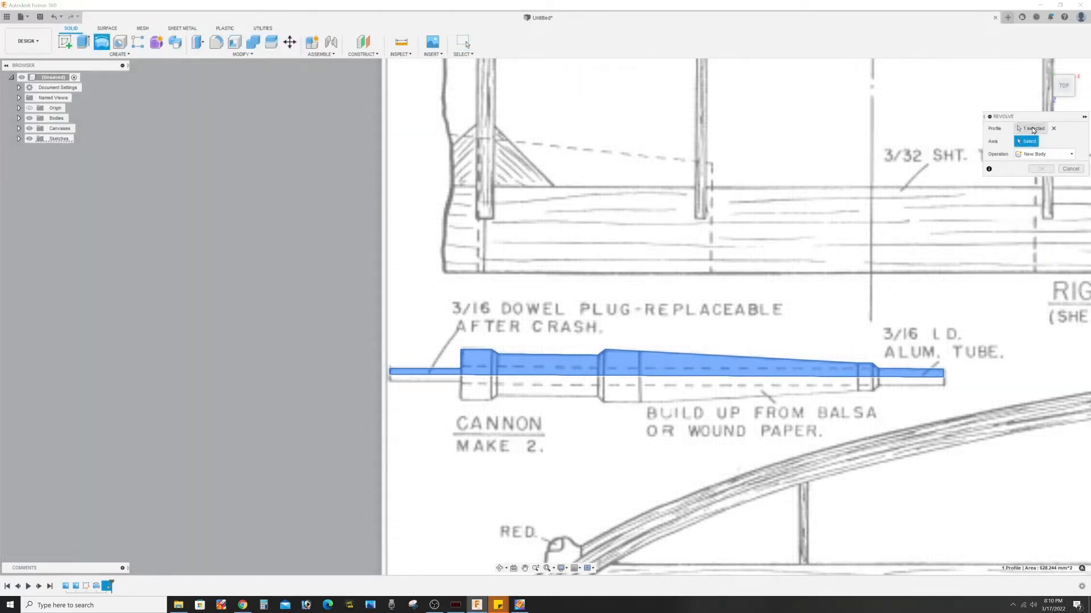
left_click(1021, 130)
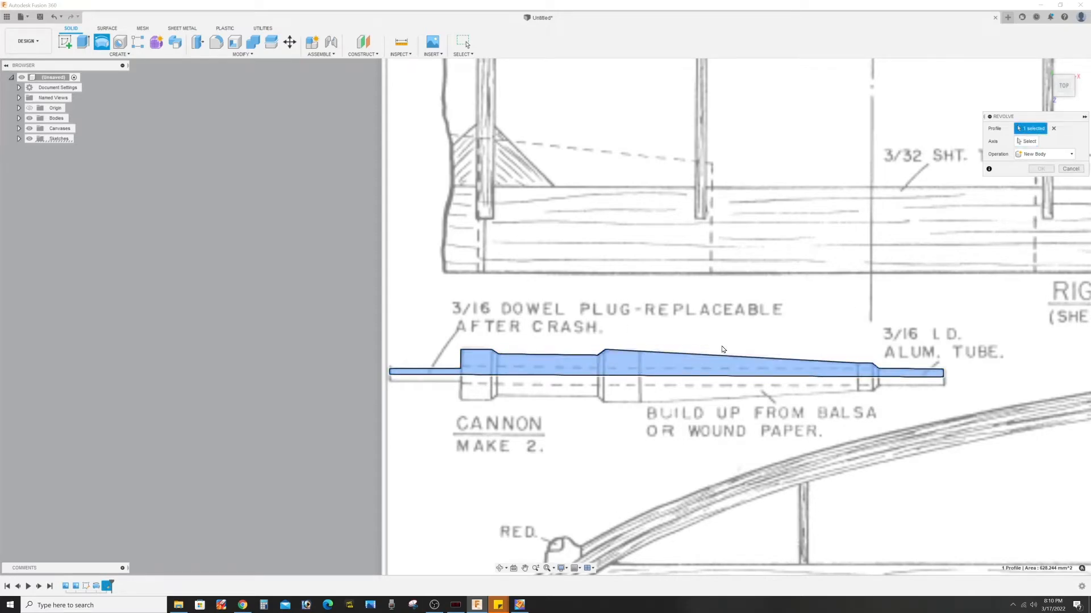
left_click(1026, 141)
scroll(646, 289, "up", 2)
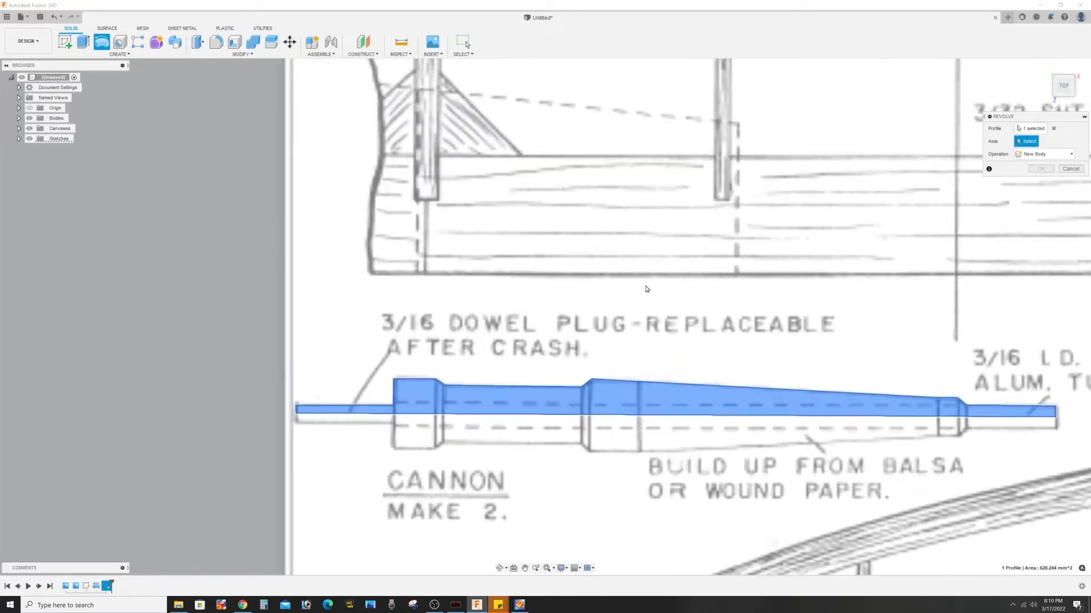
left_click(679, 415)
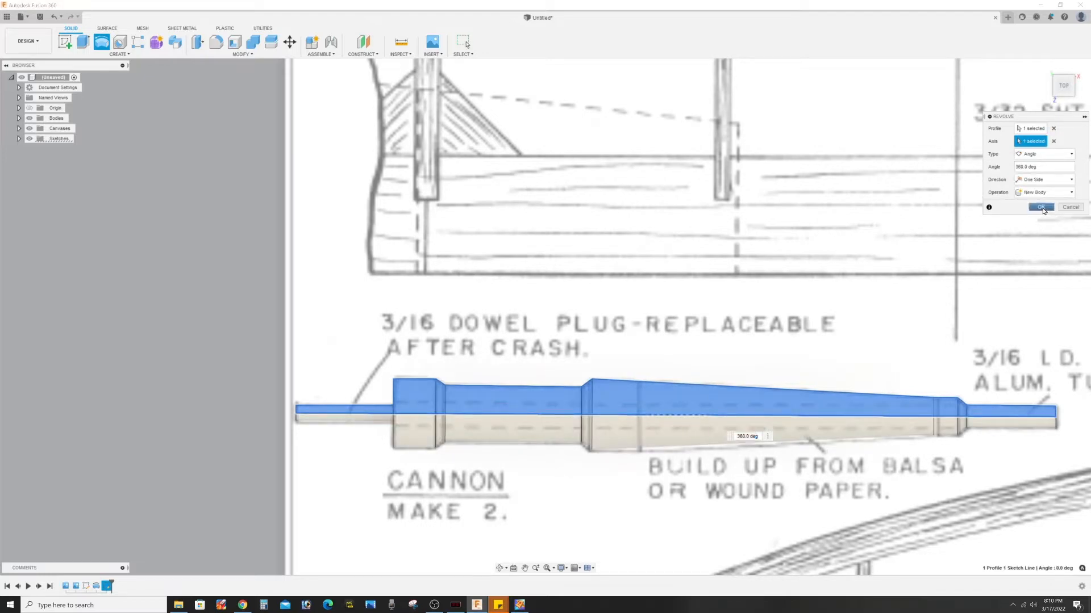
left_click(1040, 207)
- Inspect the revolved cannon in 3D with the canvases hidden, restoring the top view and canvases at the end
scroll(480, 421, "down", 3)
middle_click_drag(480, 421, 704, 250, "shift")
left_click(29, 128)
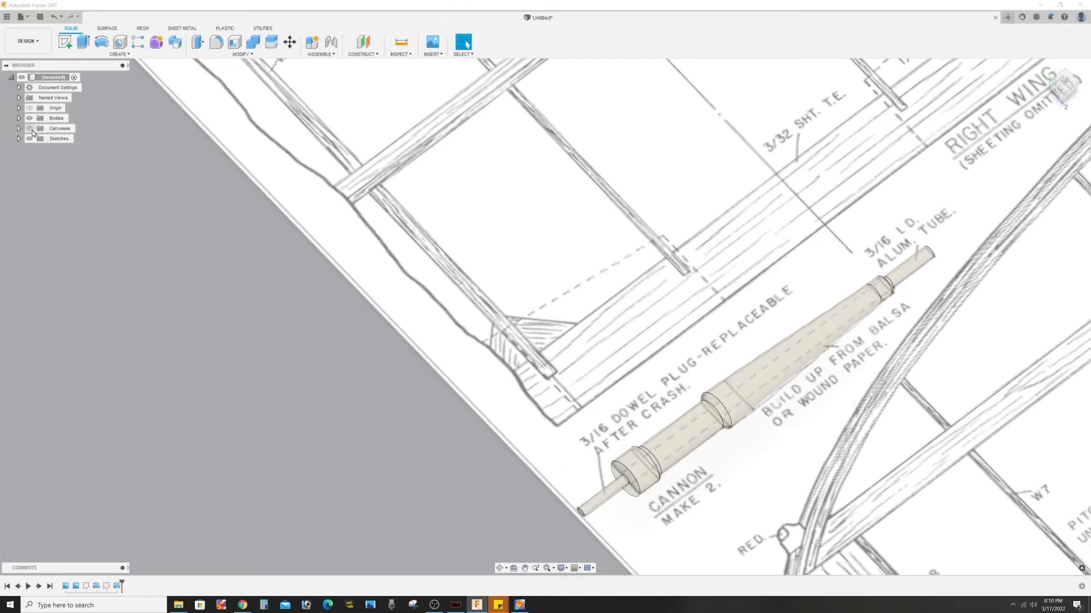
middle_click_drag(412, 275, 409, 319, "shift")
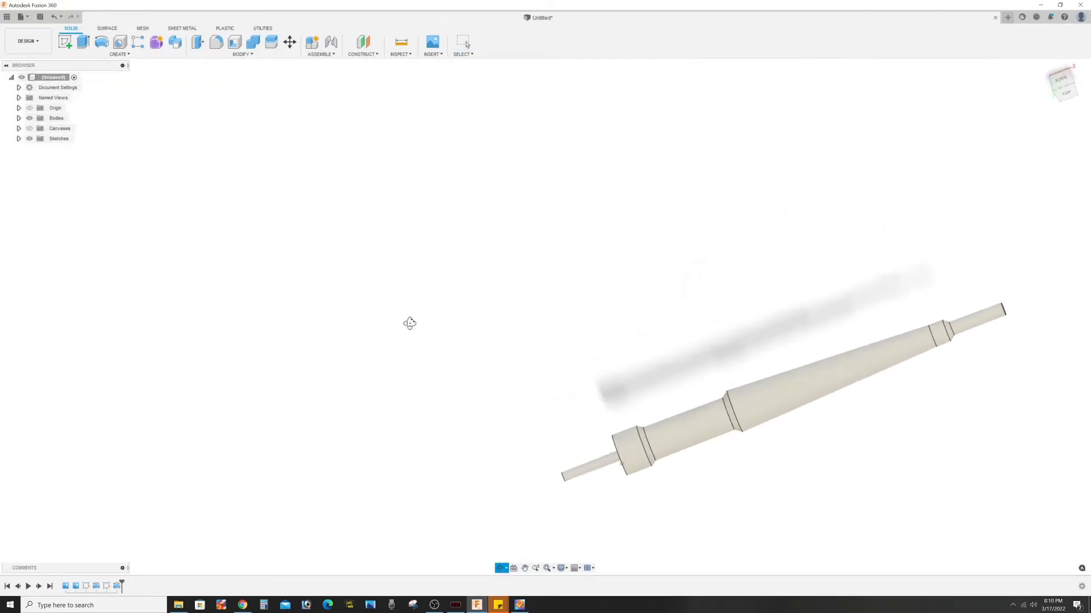
left_click(1064, 95)
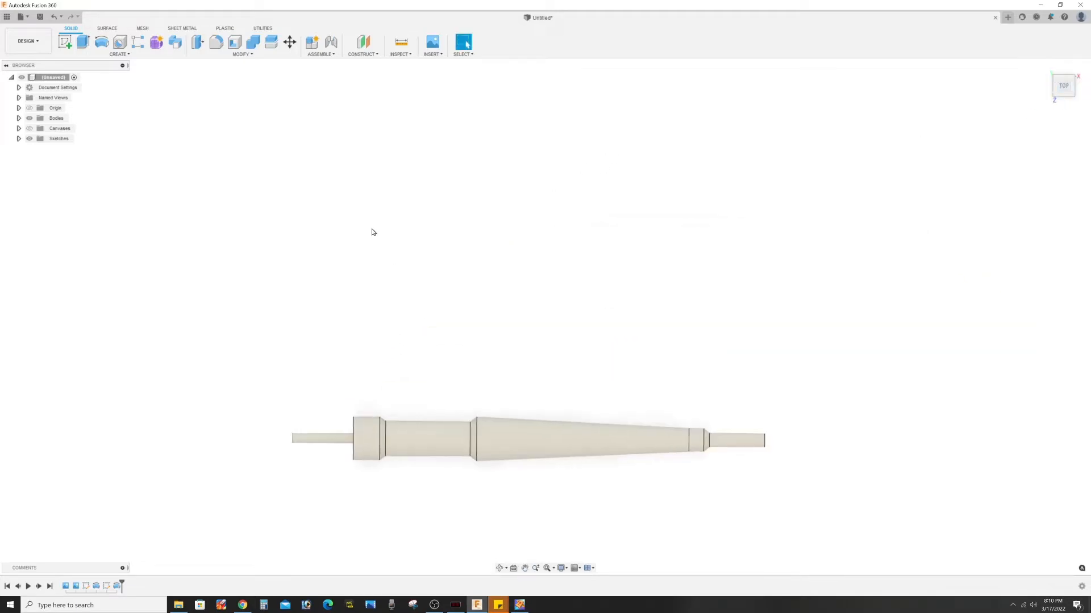
left_click(30, 129)
scroll(463, 269, "down", 5)
middle_click_drag(544, 211, 492, 370)
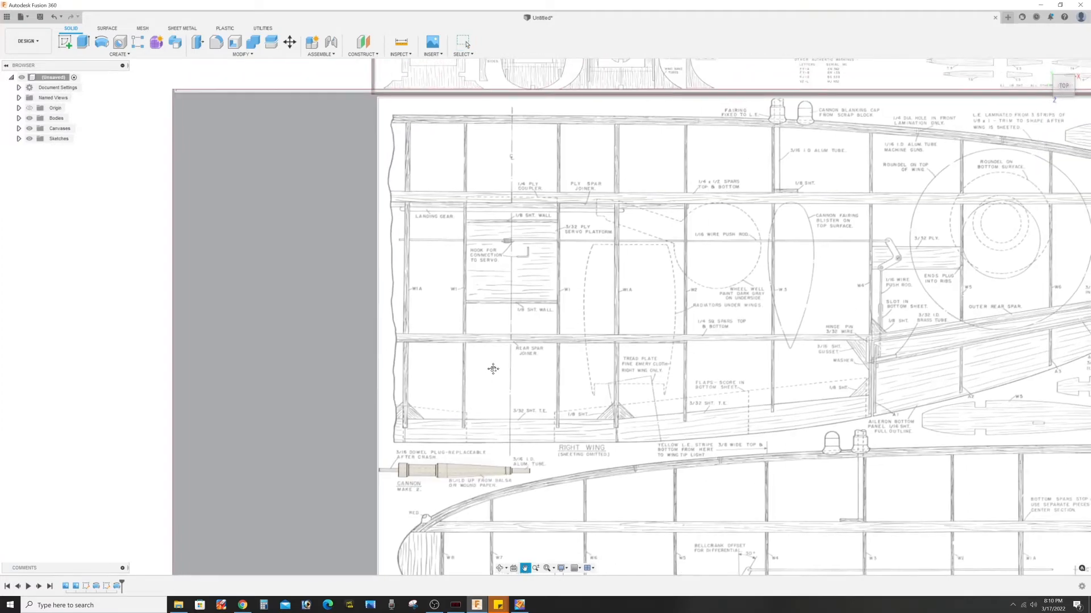
middle_click_drag(503, 247, 478, 395)
middle_click_drag(479, 341, 562, 142)
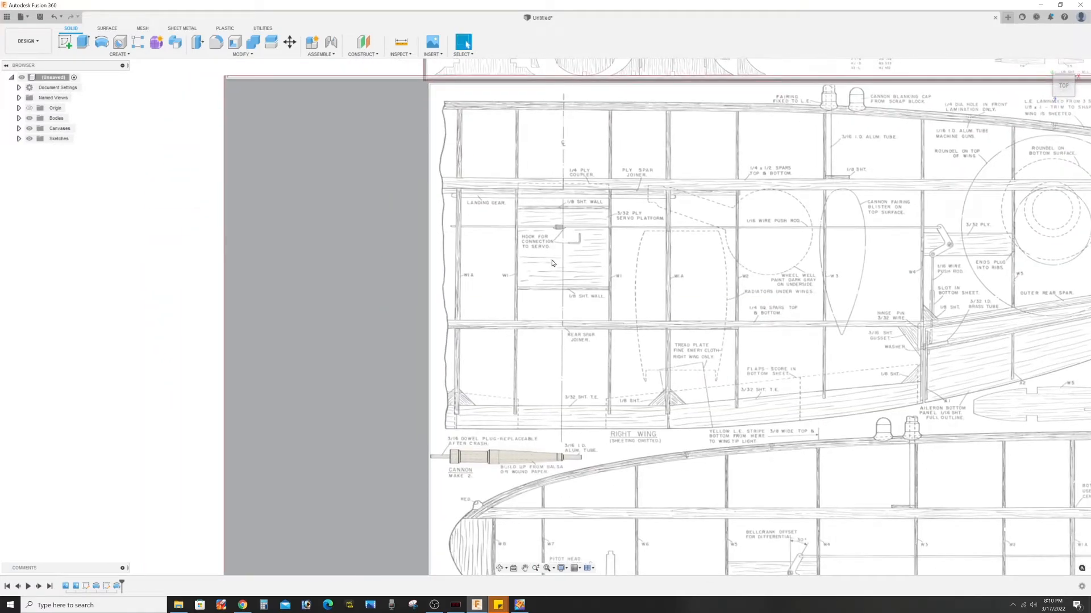
scroll(580, 253, "up", 3)
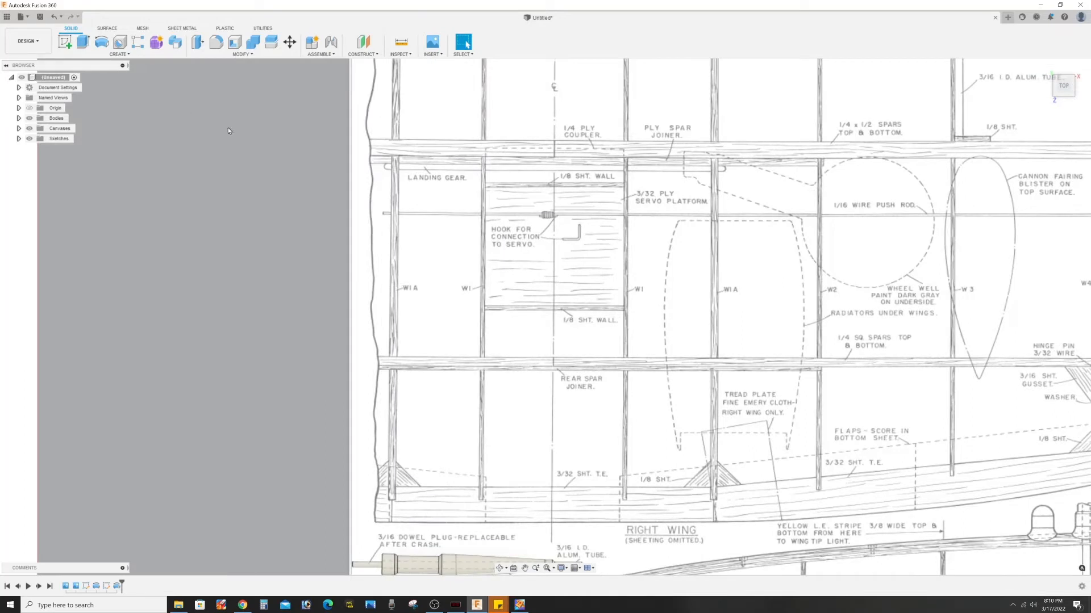
- Hide the canvases and sketch a single horizontal line in the empty area above the cannon
left_click(29, 128)
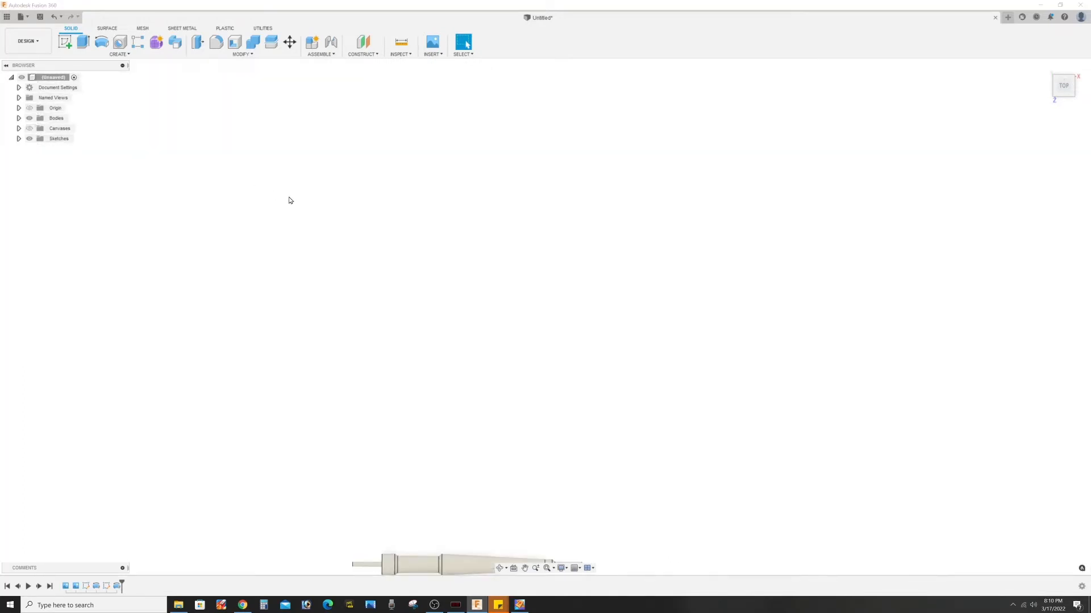
middle_click_drag(436, 250, 427, 173)
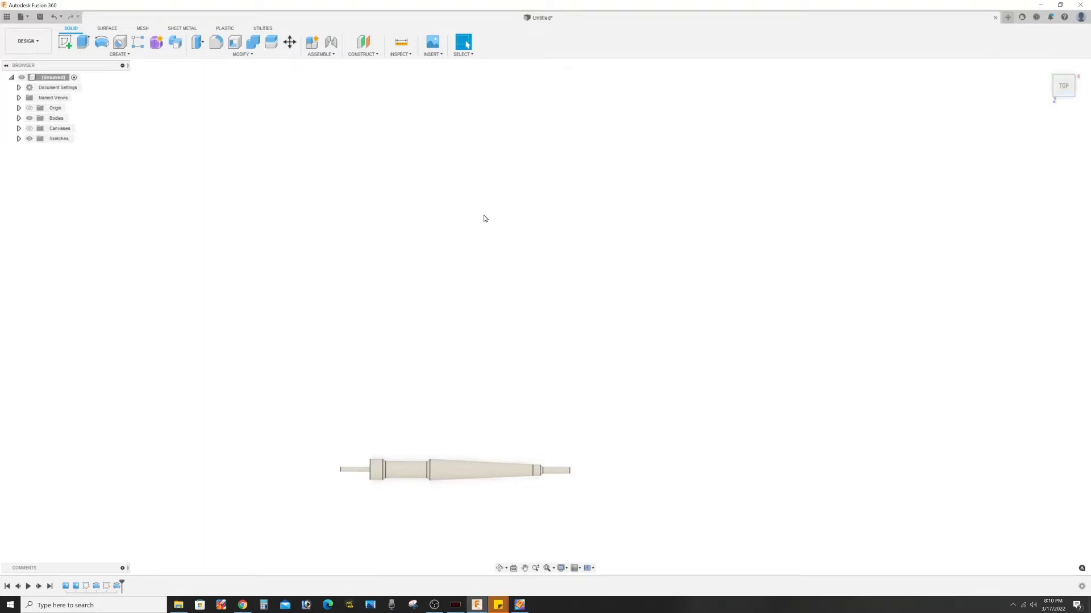
key("l")
left_click(447, 340)
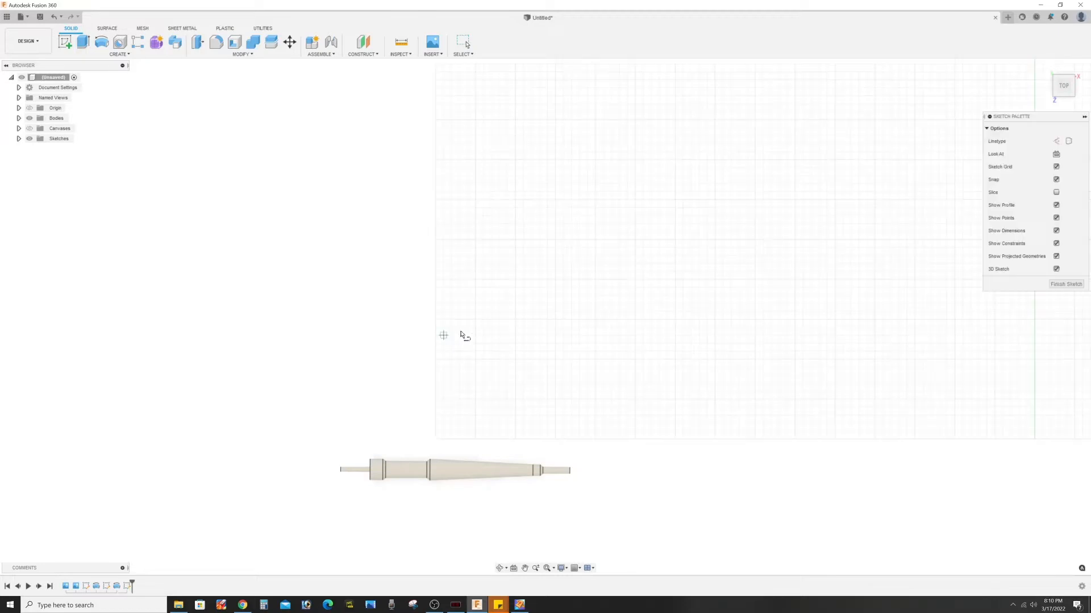
left_click(451, 335)
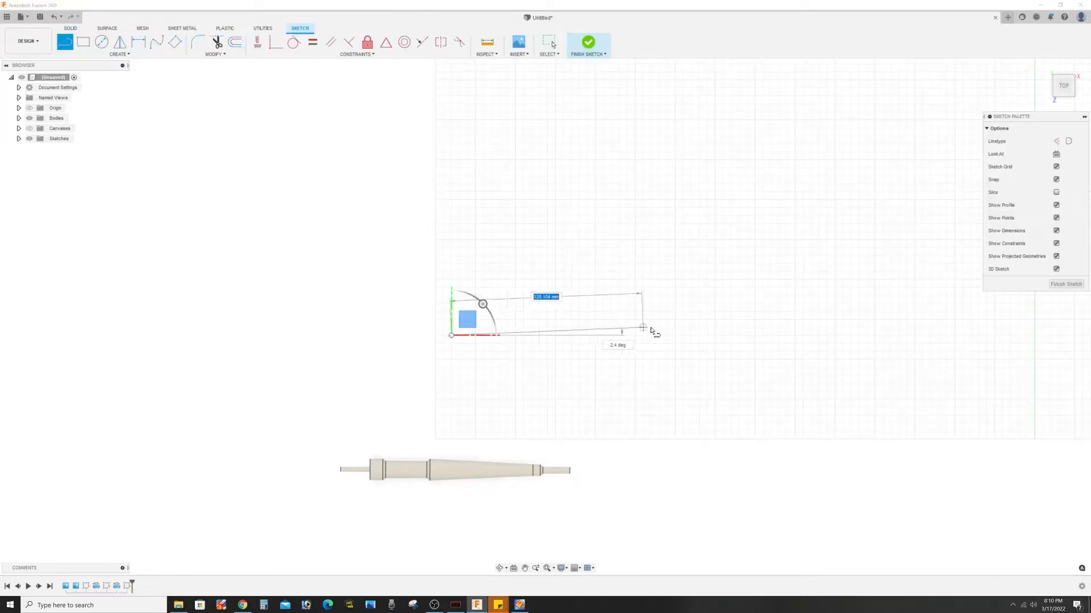
left_click(682, 336)
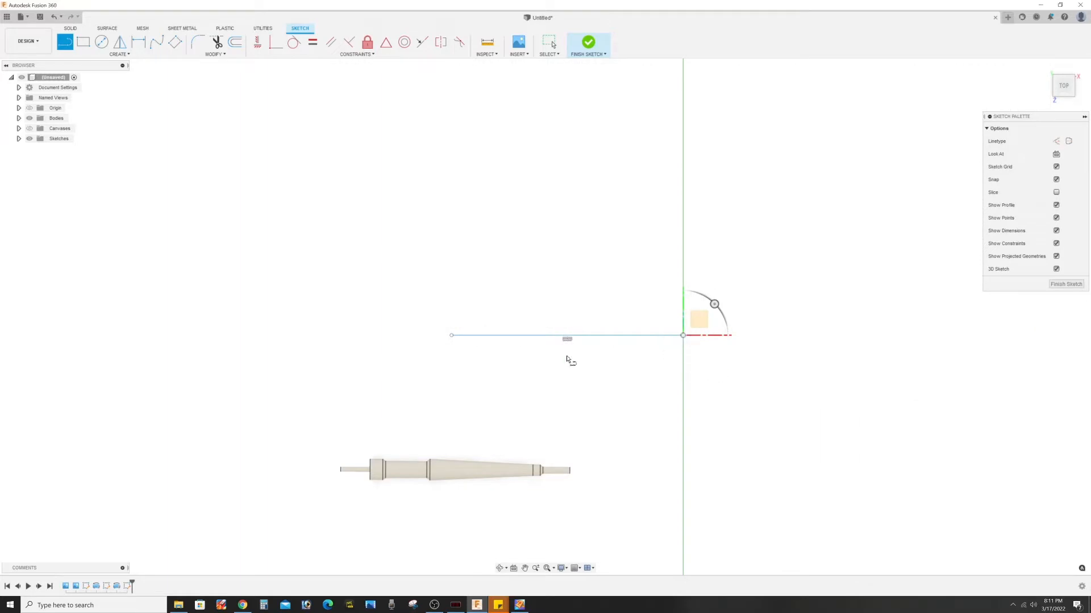
scroll(501, 328, "up", 3)
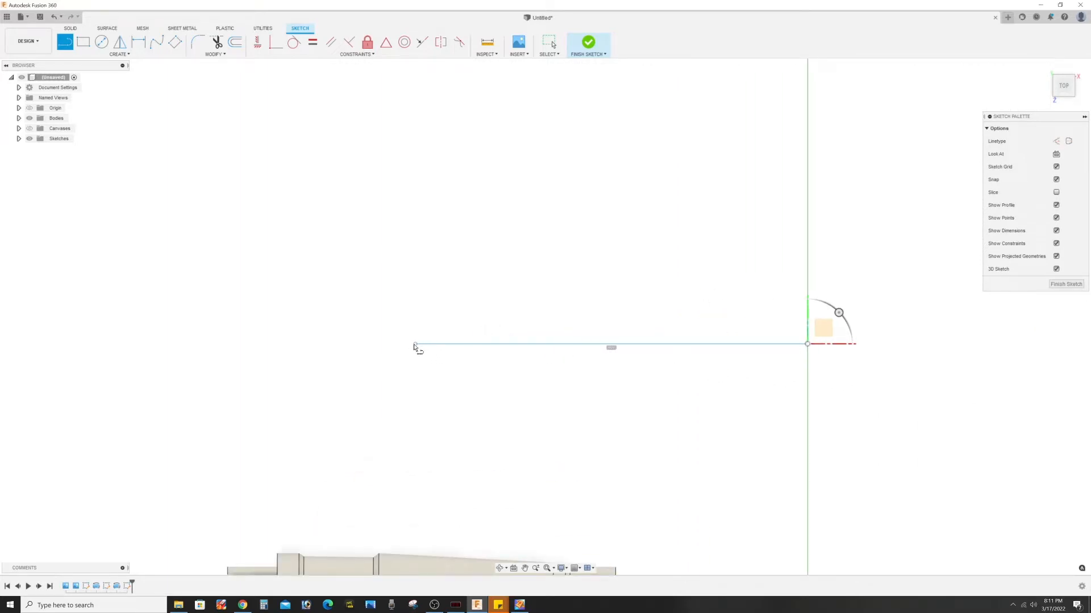
key("Escape")
scroll(635, 339, "down", 2)
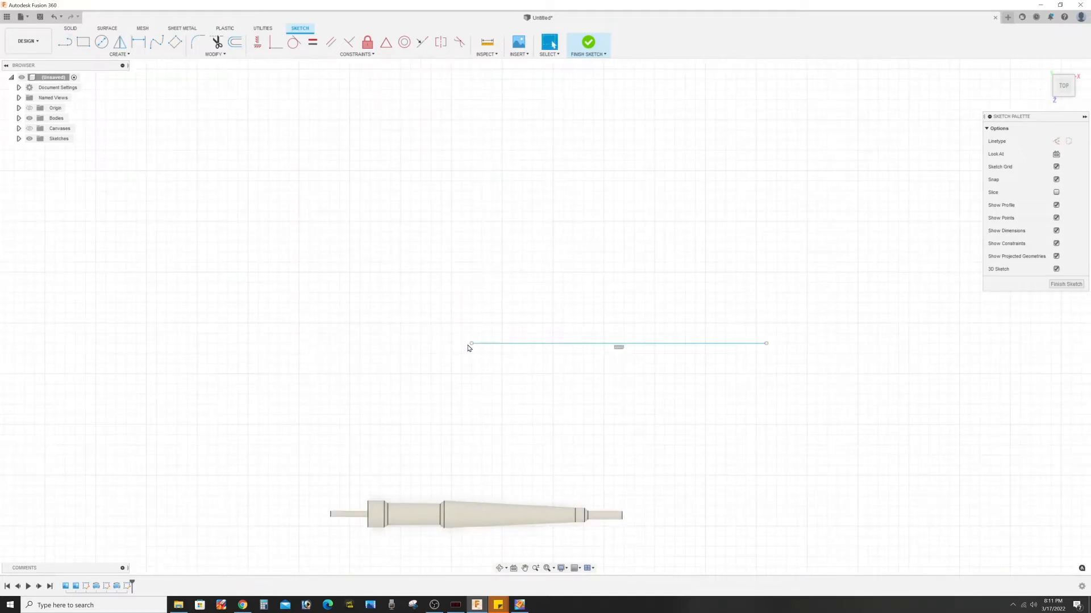
- Draw a short vertical line up from the left end of the horizontal line
scroll(468, 348, "up", 2)
left_click(473, 342)
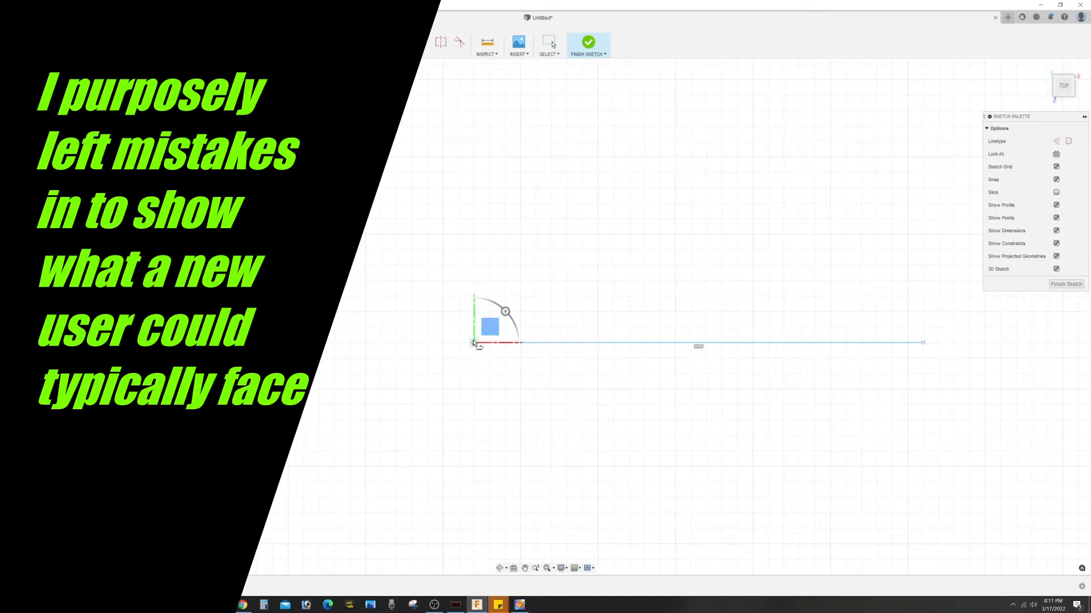
left_click(473, 317)
key("Escape")
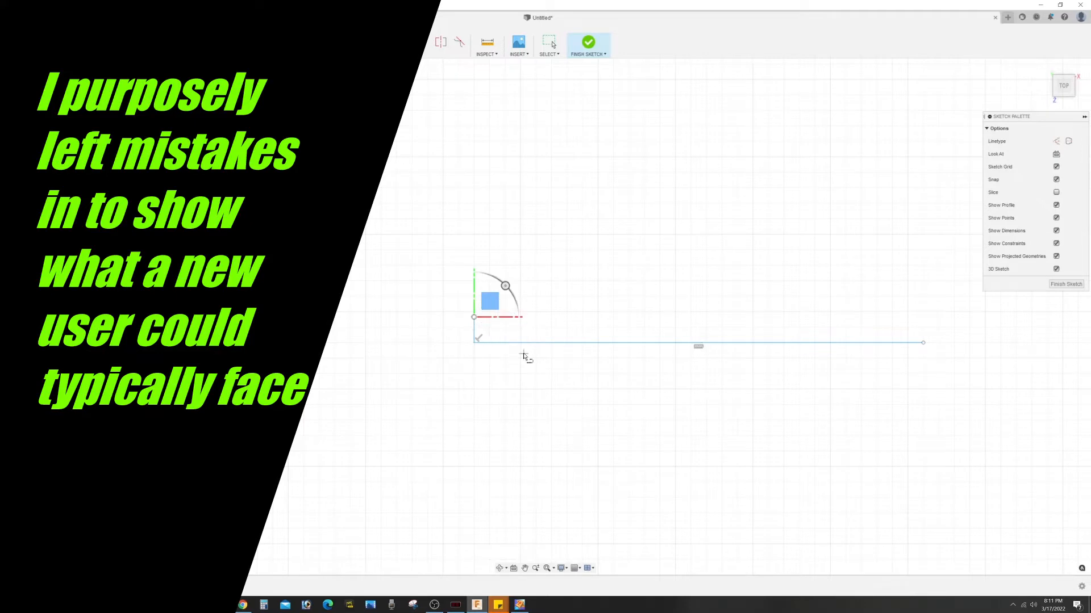
left_click(922, 343)
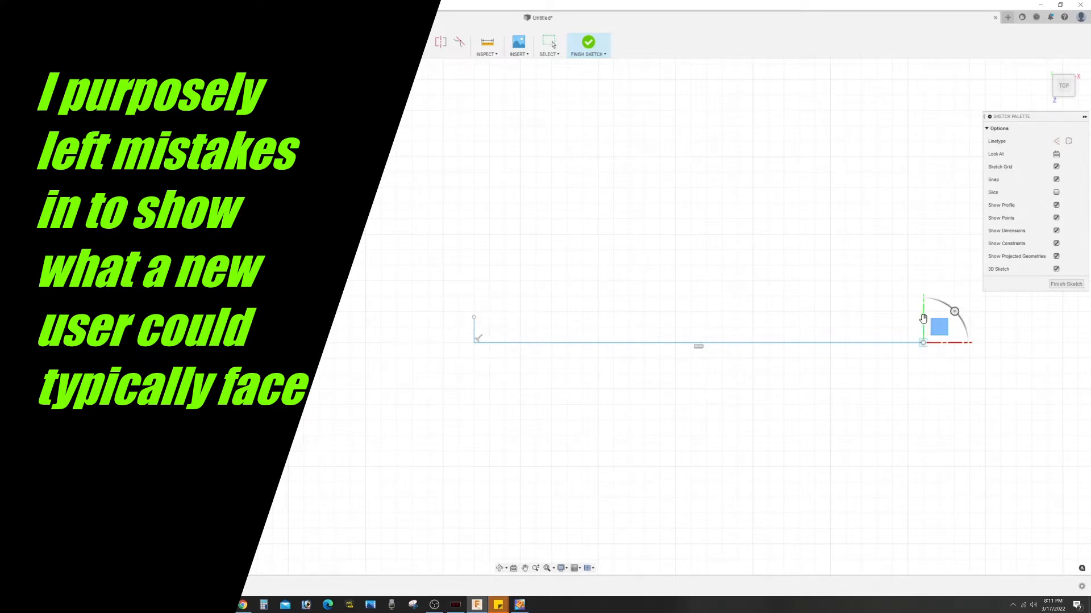
left_click_drag(923, 319, 924, 349)
key("Escape")
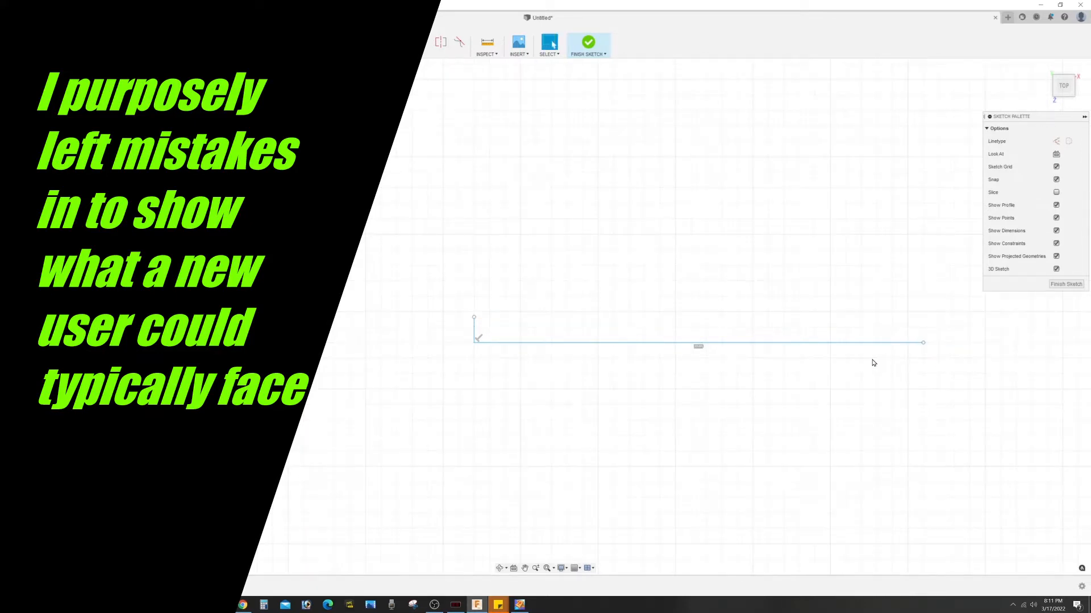
- Draw a spline from the short vertical line's upper end through three arched points to the baseline's far end, closing the wing-rib profile
scroll(874, 363, "down", 3)
scroll(823, 362, "up", 3)
middle_click_drag(714, 356, 431, 364)
scroll(659, 363, "up", 3)
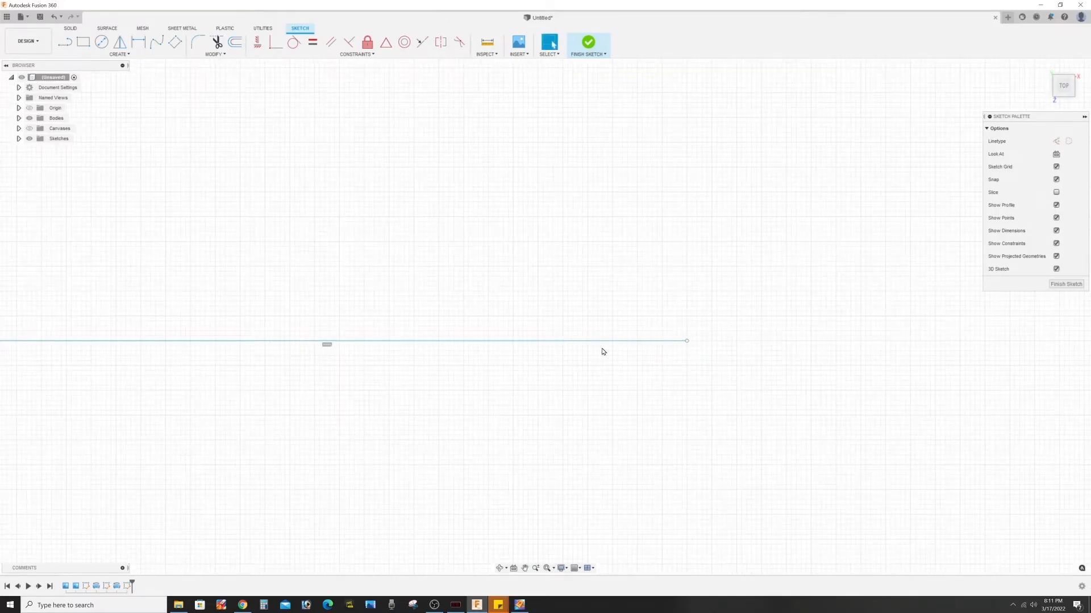
scroll(388, 287, "down", 2)
middle_click_drag(438, 283, 611, 300)
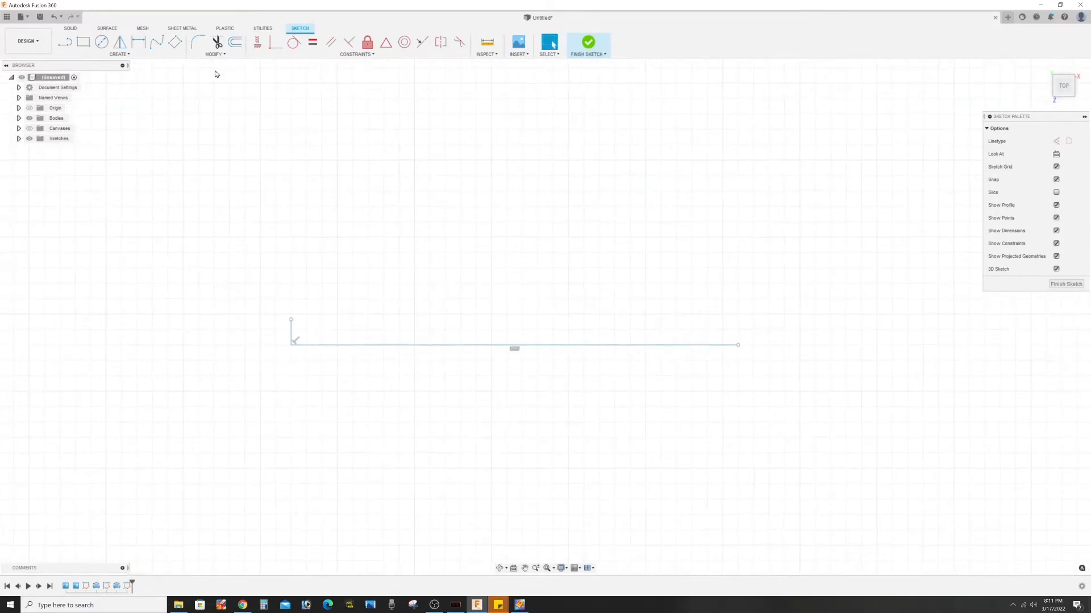
left_click(157, 43)
left_click(291, 319)
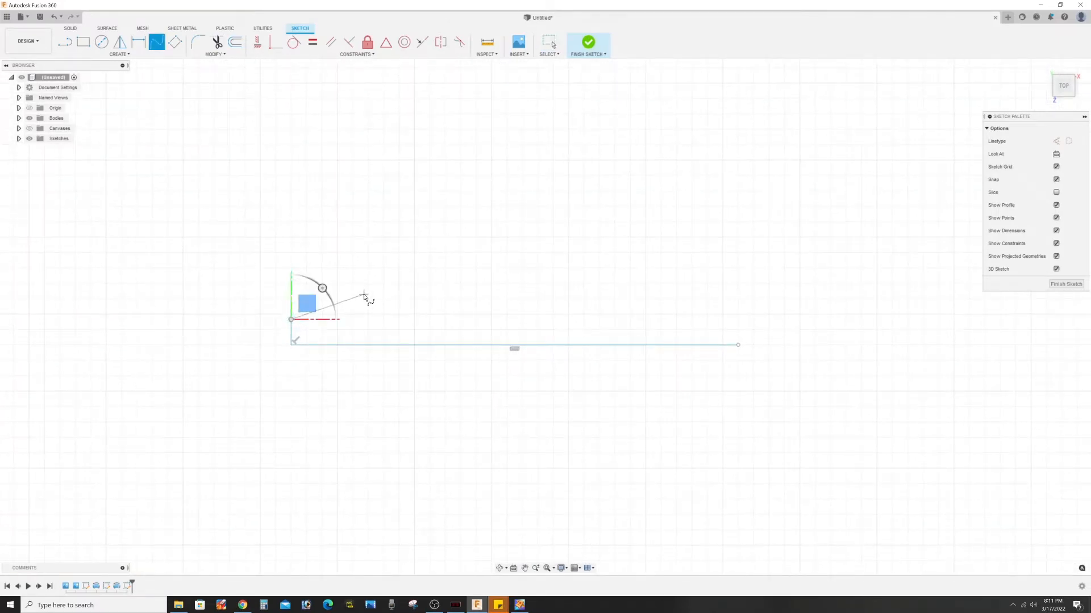
left_click(364, 294)
left_click(481, 295)
left_click(649, 319)
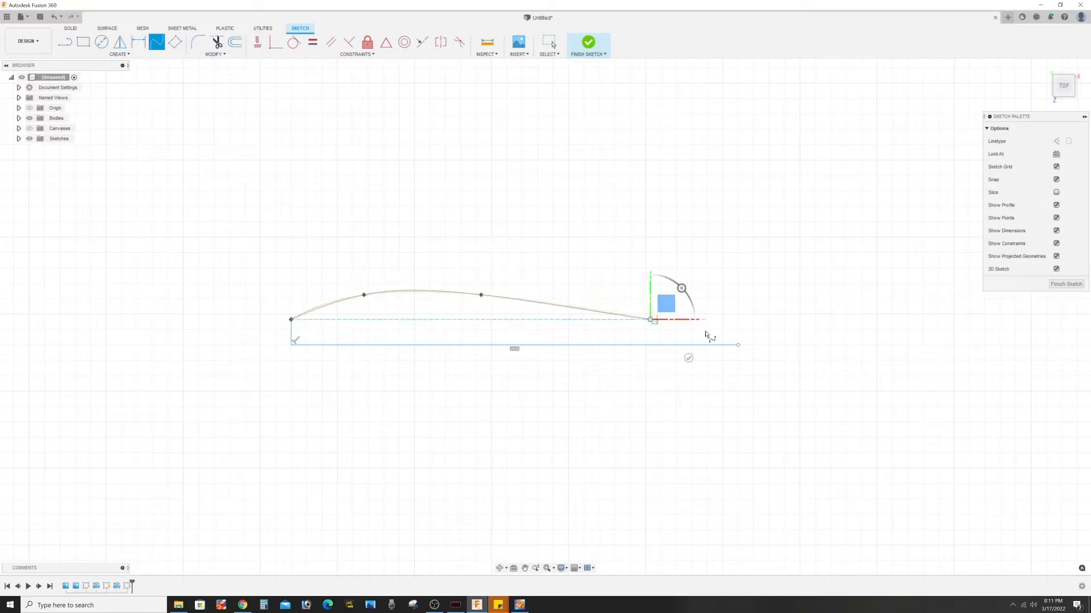
left_click(738, 345)
left_click(776, 383)
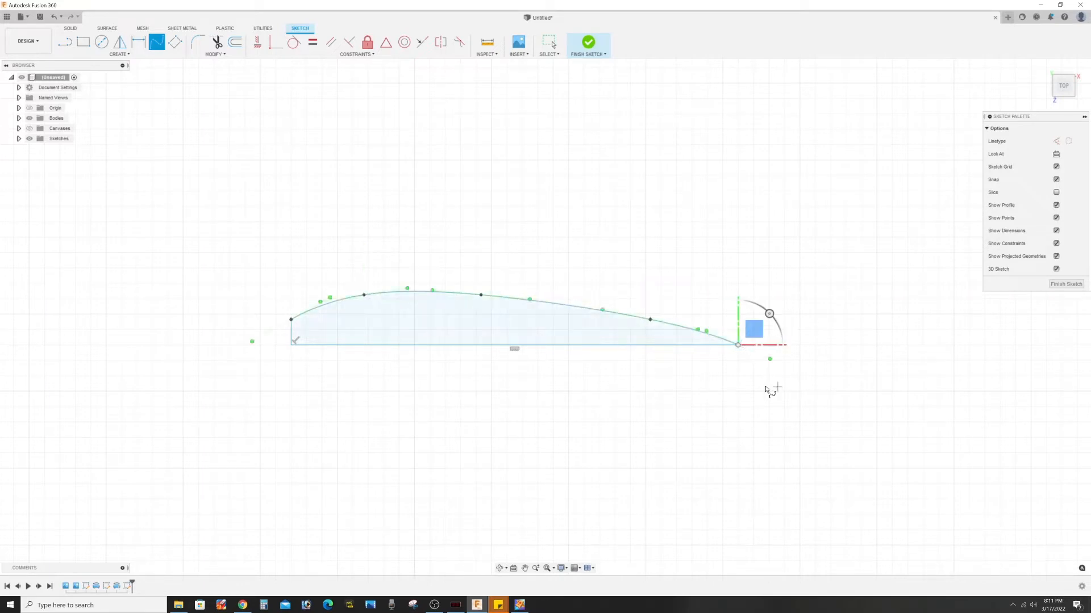
scroll(265, 258, "down", 2)
scroll(269, 258, "up", 3)
key("Escape")
left_click(418, 336)
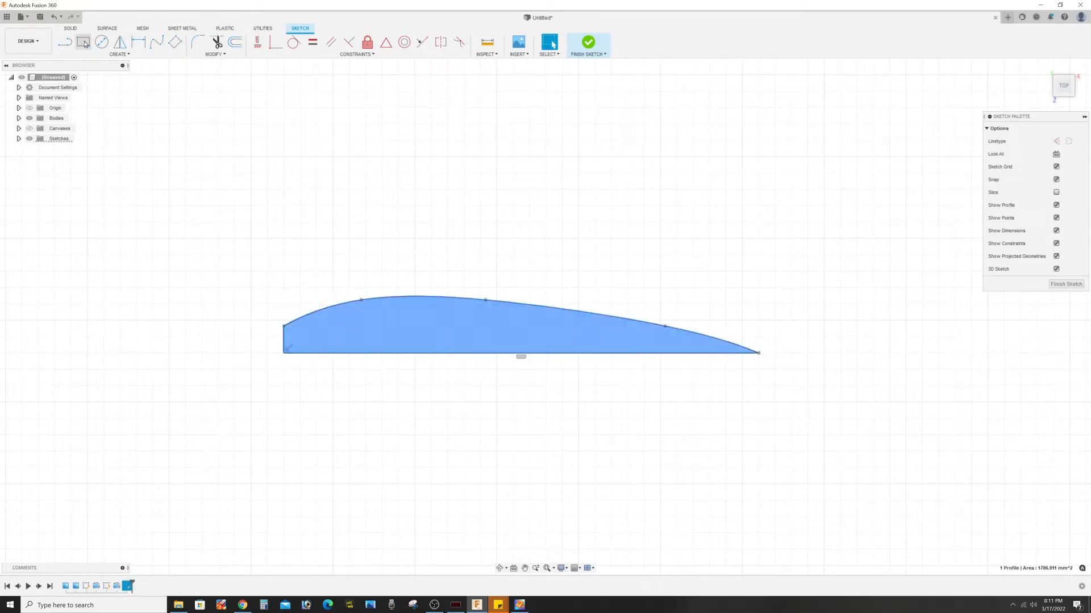
- Sketch a small 3-point rectangle straddling the rib's curved upper edge near its blunt front end, as a stringer notch
left_click(118, 54)
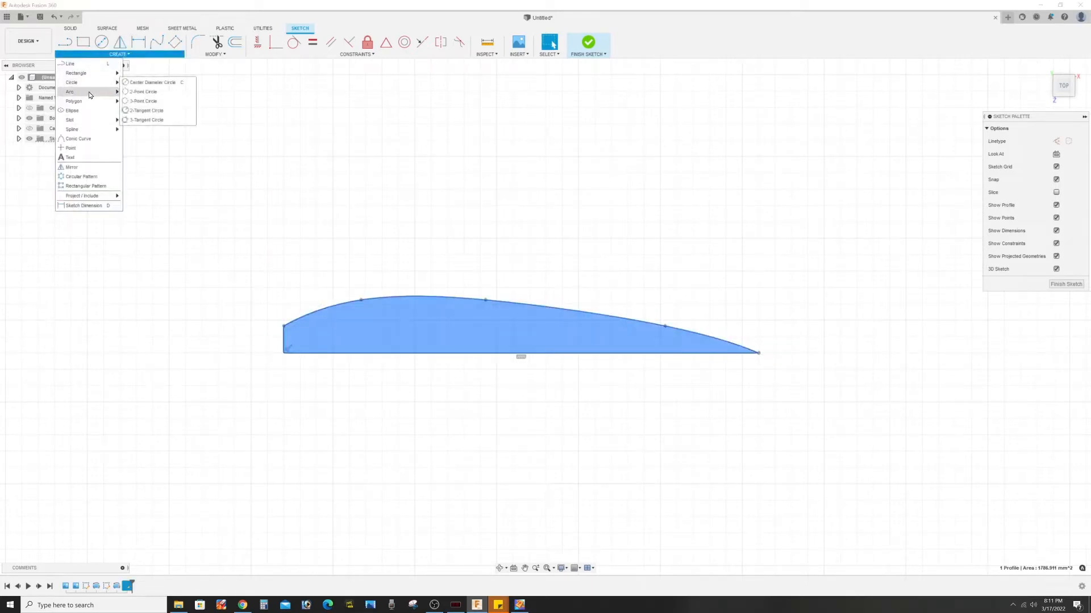
mouse_move(93, 79)
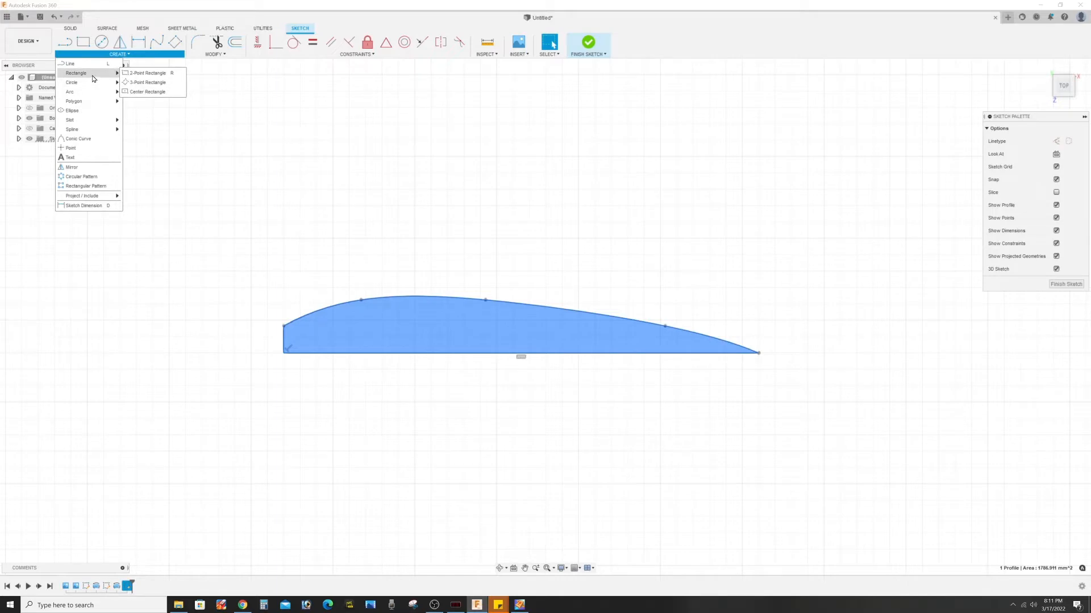
left_click(157, 85)
scroll(340, 327, "up", 5)
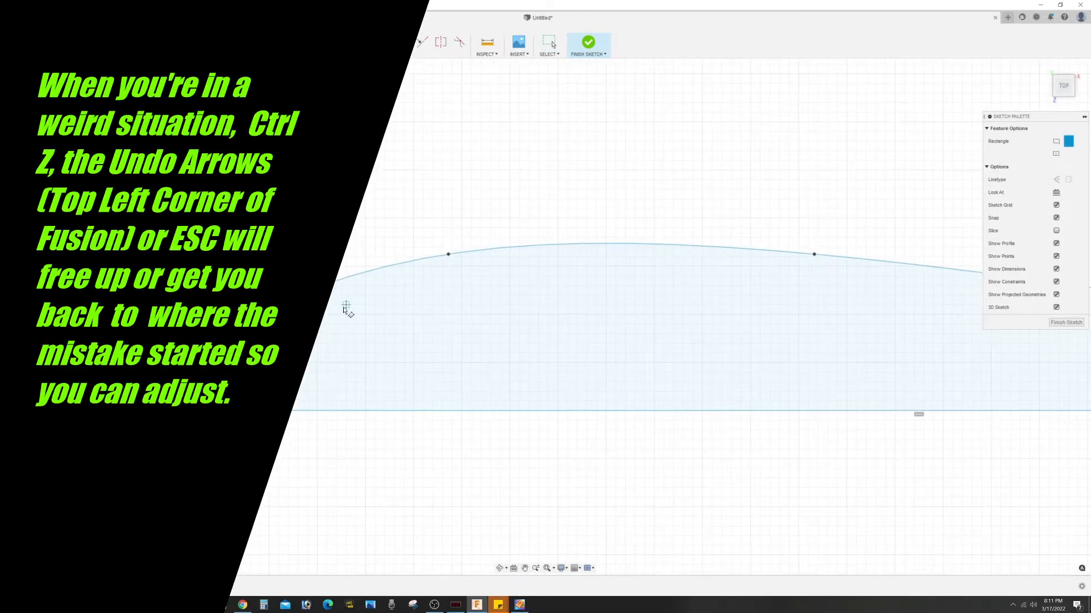
left_click(336, 305)
left_click(375, 296)
left_click(356, 247)
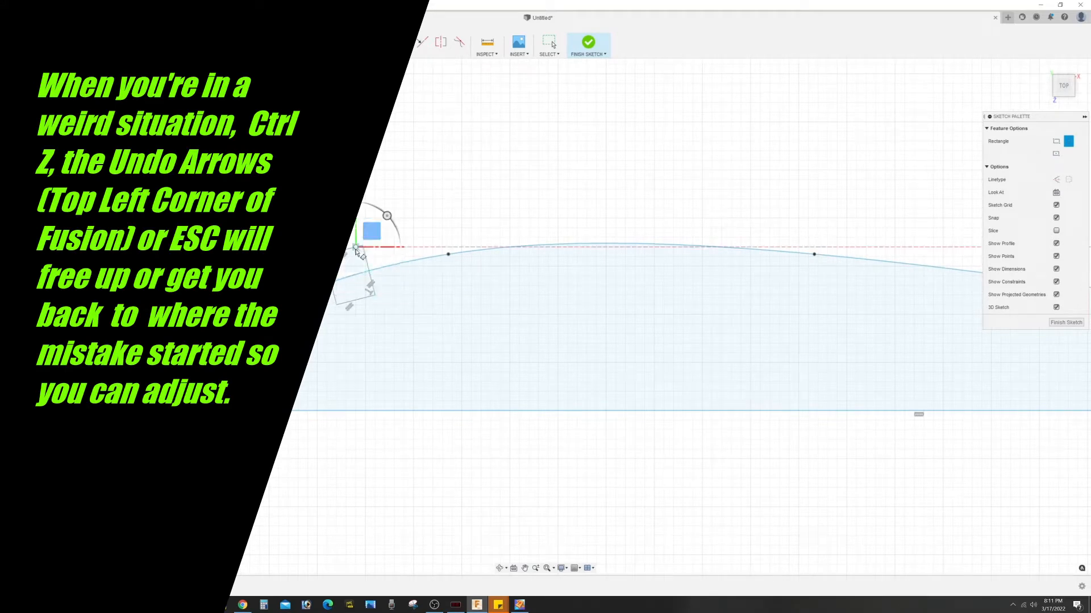
- Add two more small 3-point rectangles across the upper curve, one near its crest and one further back
left_click(540, 261)
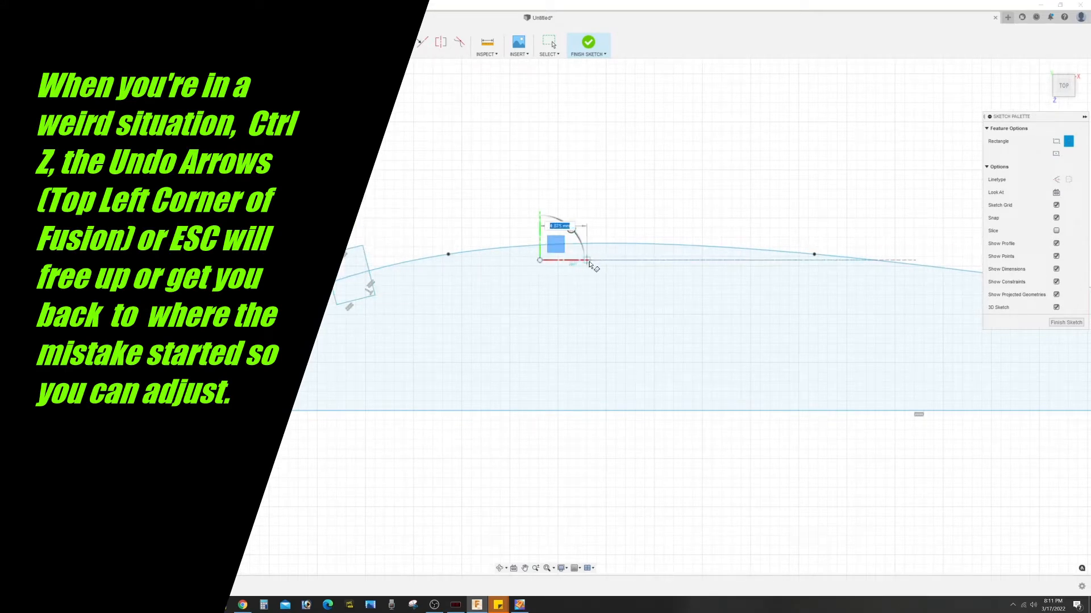
left_click(588, 261)
left_click(587, 227)
middle_click_drag(775, 267, 355, 249)
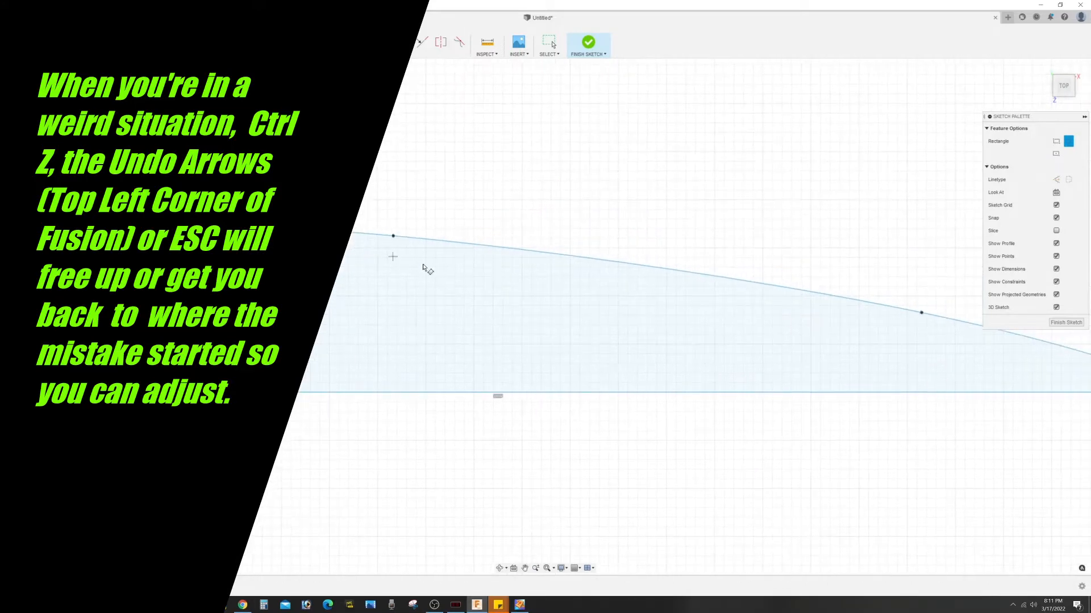
left_click(464, 257)
left_click(513, 268)
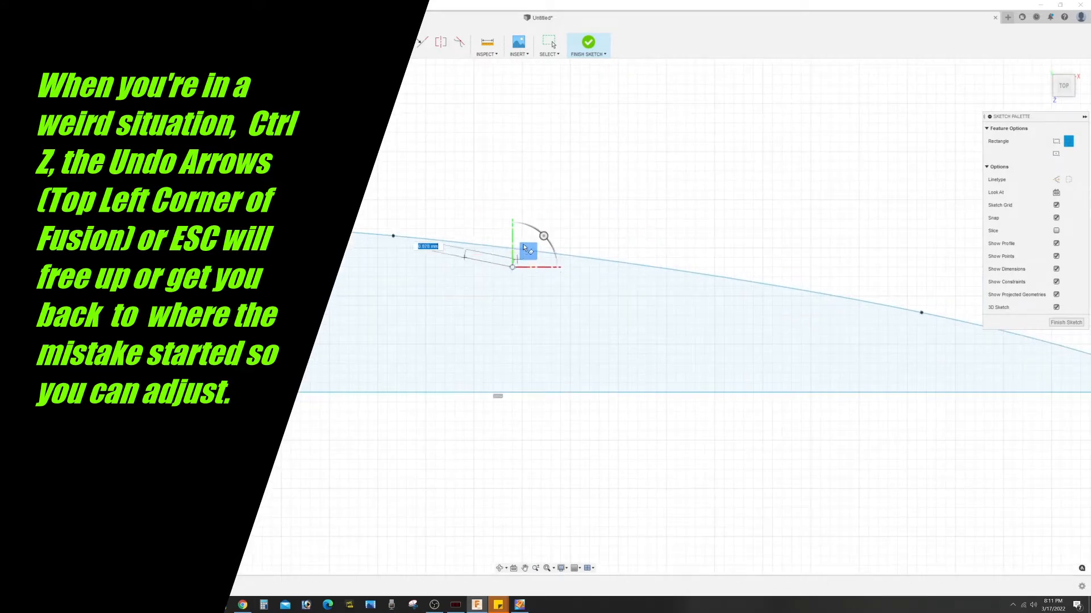
left_click(530, 224)
scroll(578, 239, "down", 2)
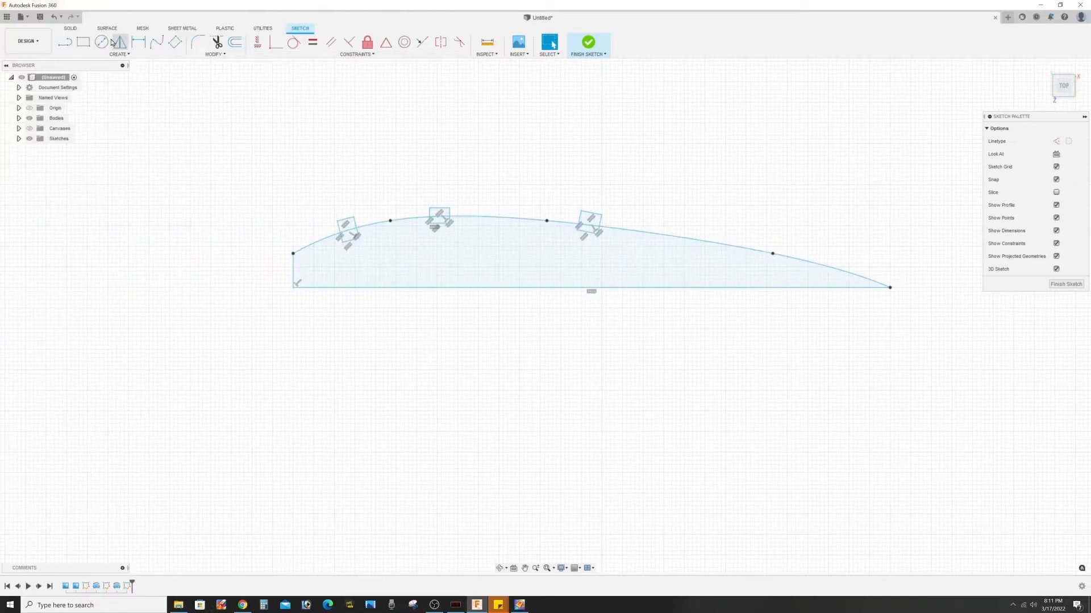
- Sketch a small circle inside the rib between the first two notch rectangles
left_click(102, 42)
left_click(396, 251)
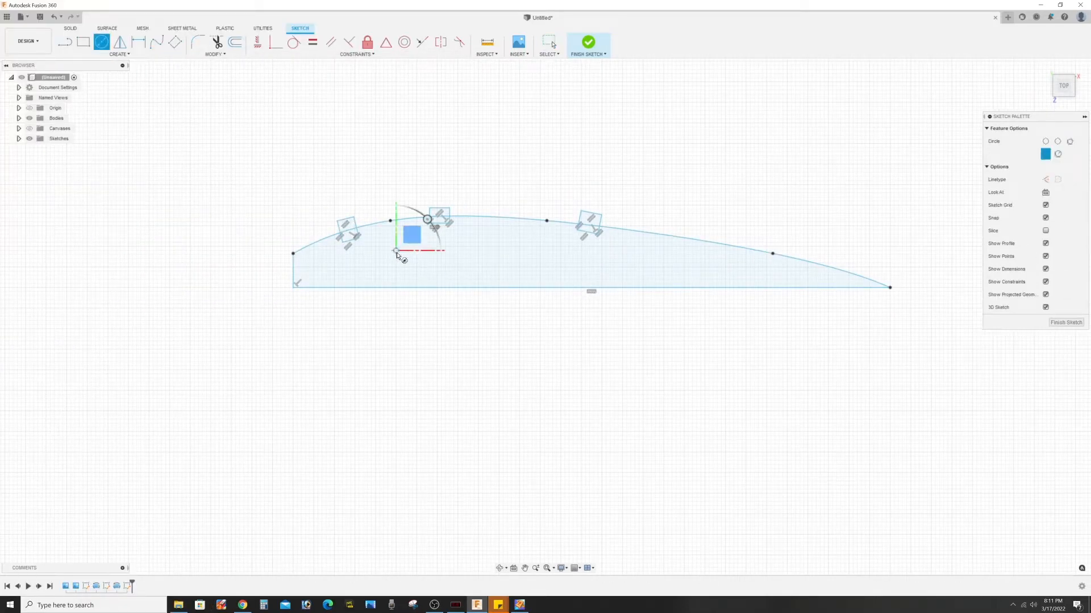
left_click(405, 264)
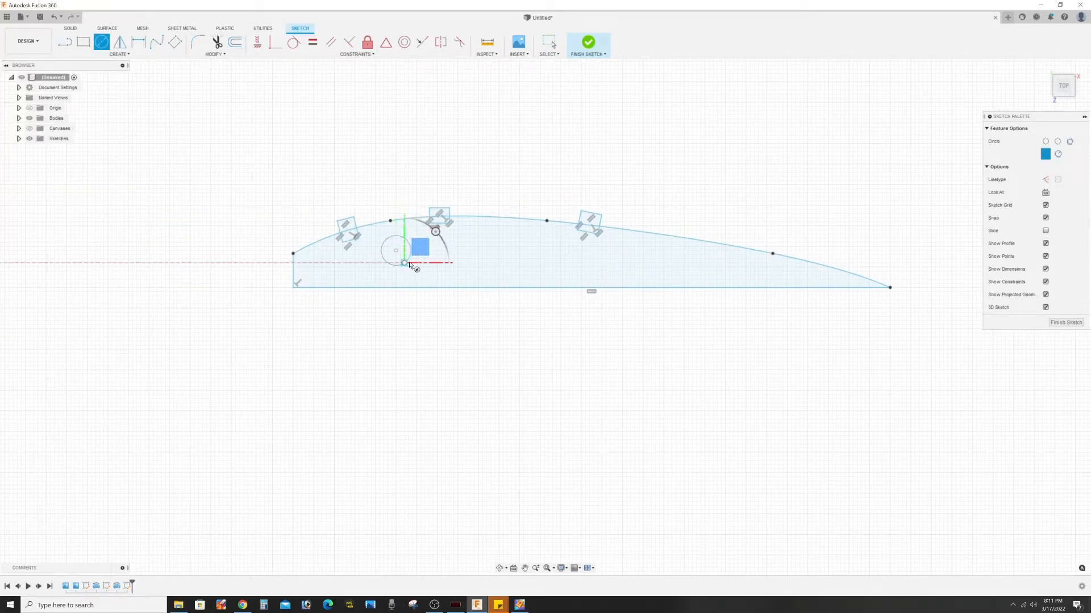
key("Escape")
- Extrude the main rib profile 1 mm, leaving out the three notches and the circular hole
left_click(524, 263)
type("e")
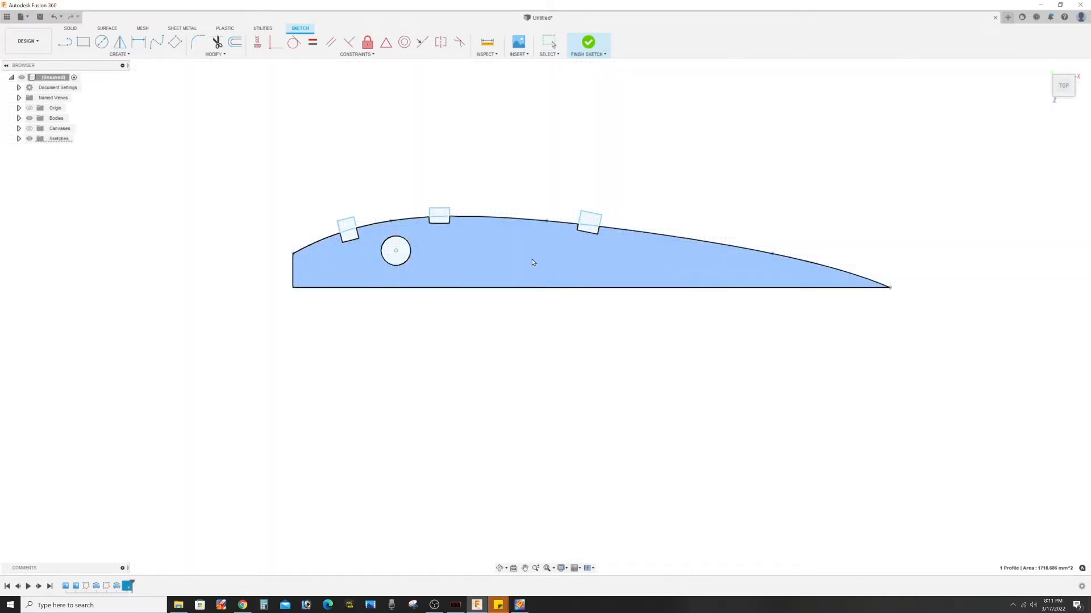
type("1")
key("Return")
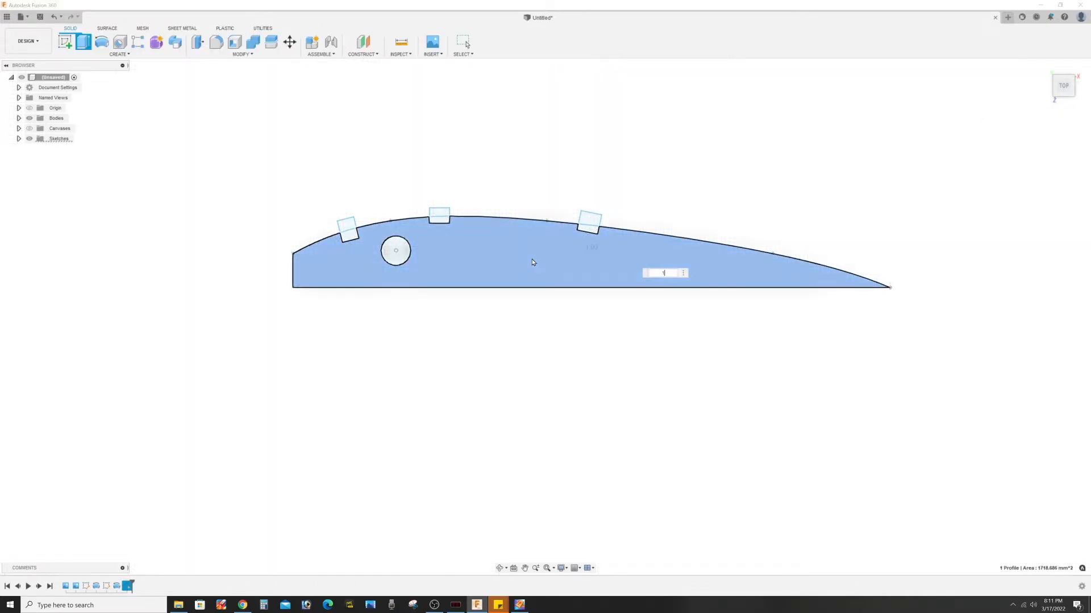
- Thicken the rib with Press Pull on its broad side face, using the Automatic offset type
middle_click_drag(624, 404, 607, 433, "shift")
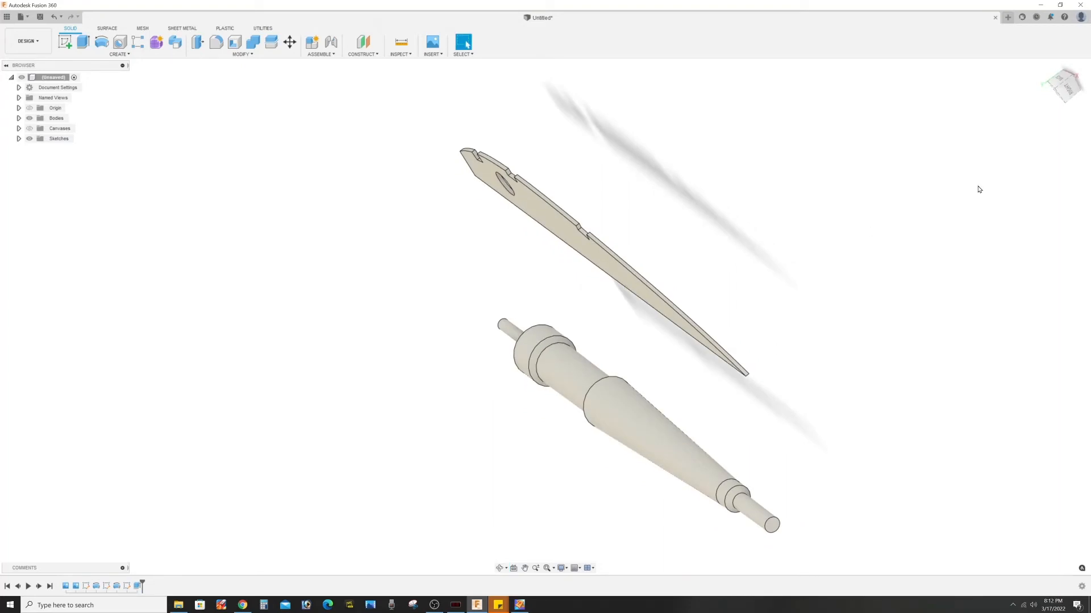
left_click(1070, 91)
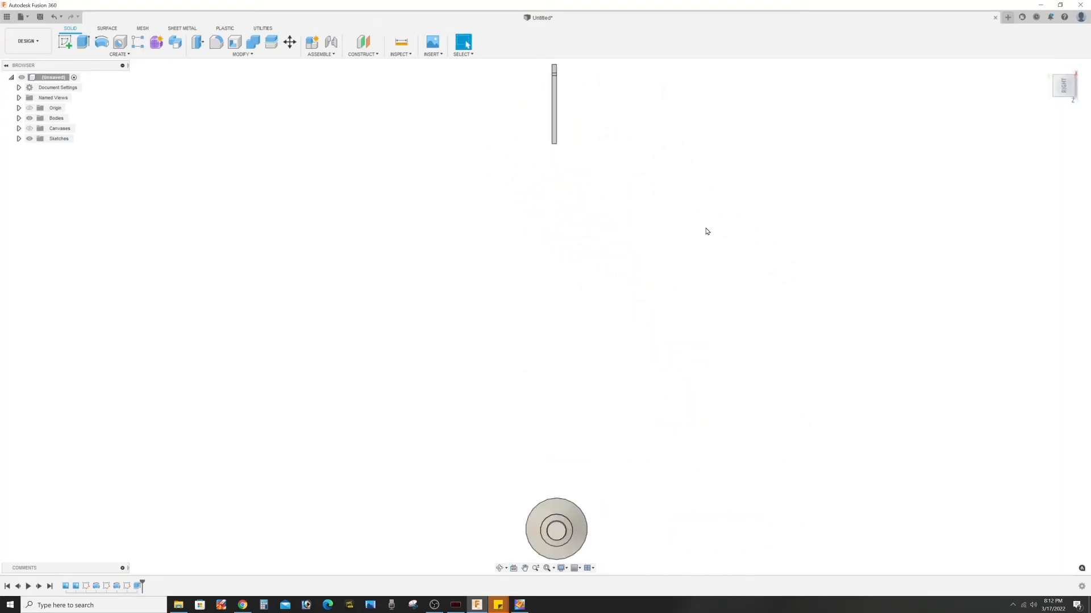
middle_click_drag(642, 416, 432, 336, "shift")
left_click(356, 329)
type("q")
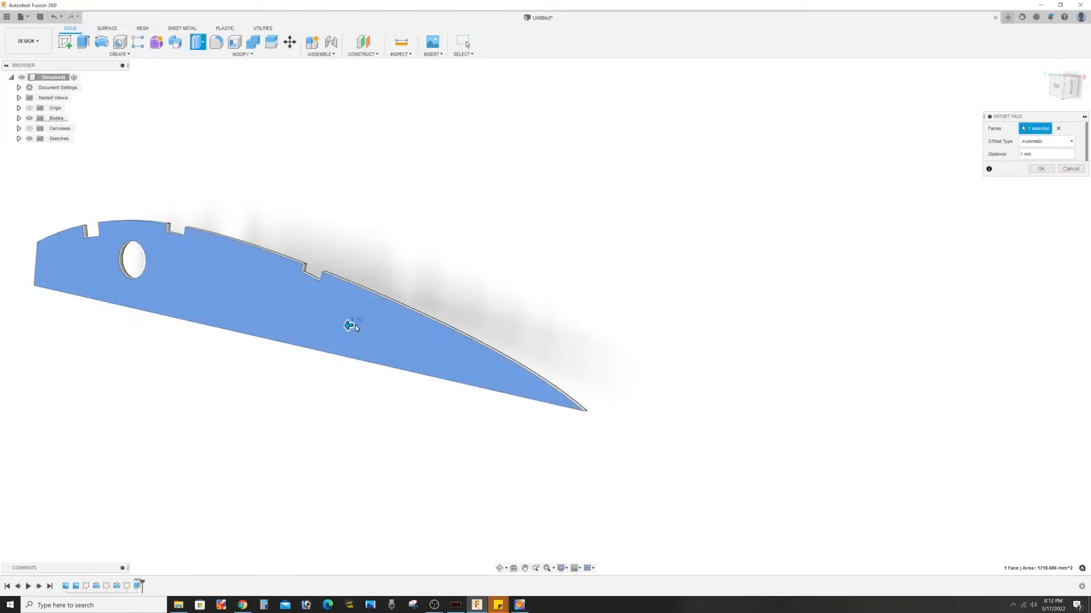
type("1")
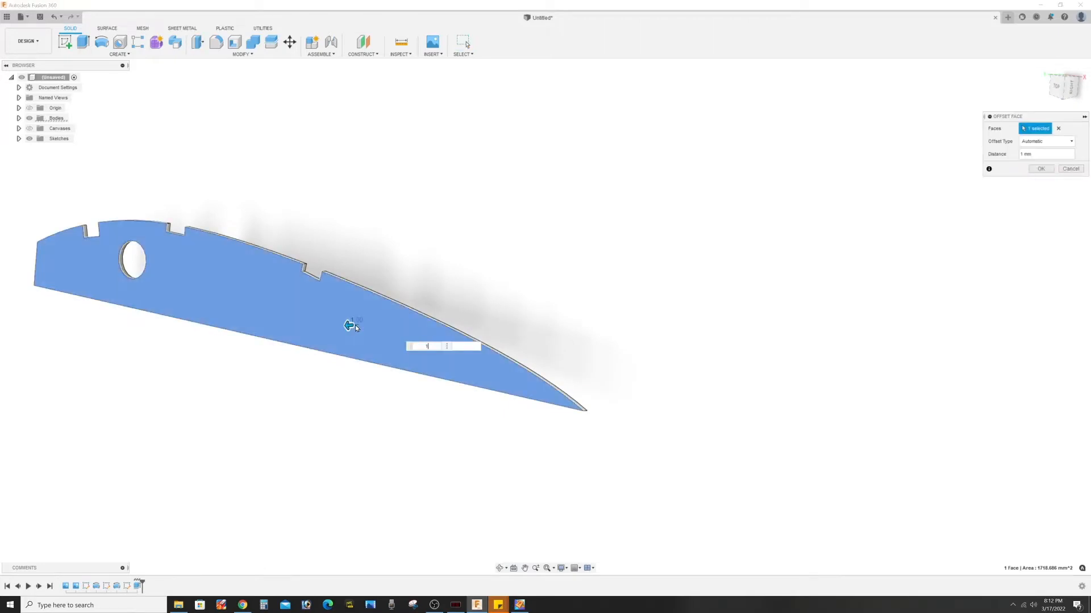
key("Return")
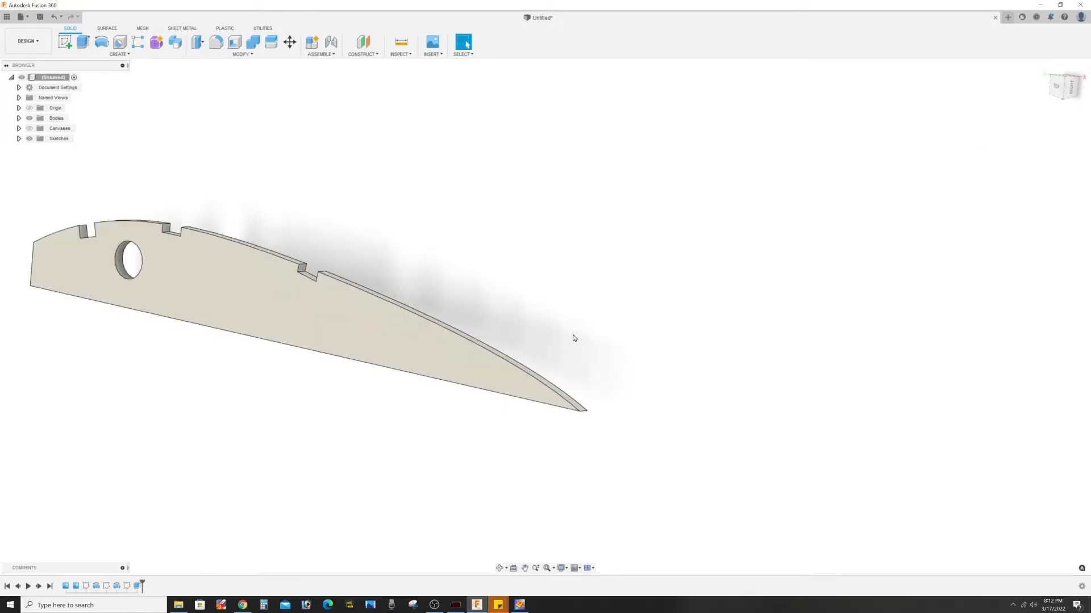
- Create a copy of the rib body and move it sideways, parallel to the original, in the back view
middle_click_drag(574, 339, 545, 356, "shift")
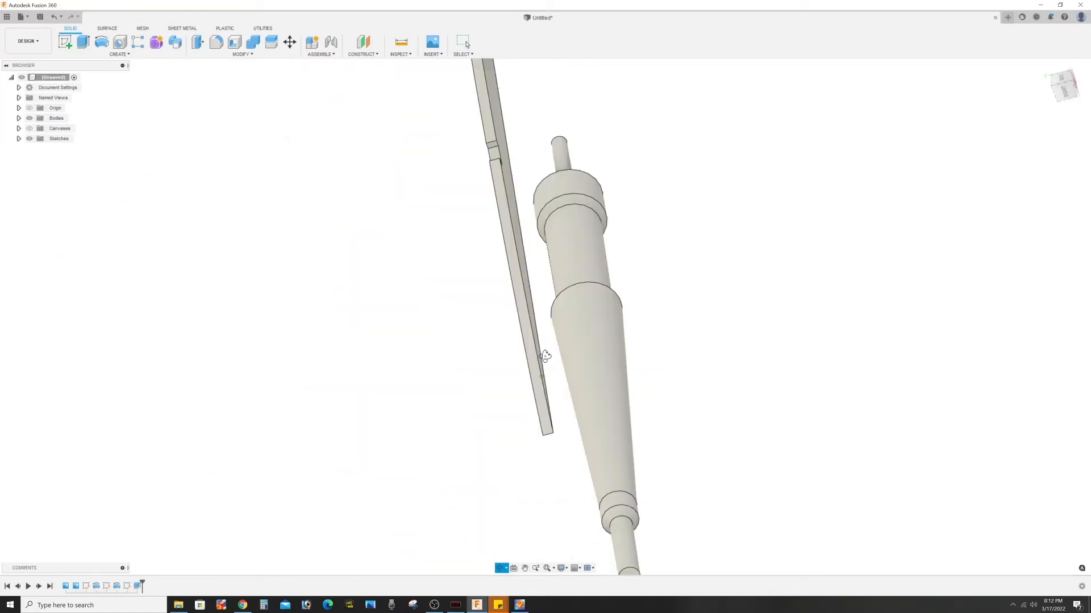
left_click(1066, 96)
middle_click_drag(761, 210, 726, 402)
middle_click_drag(710, 277, 652, 476, "shift")
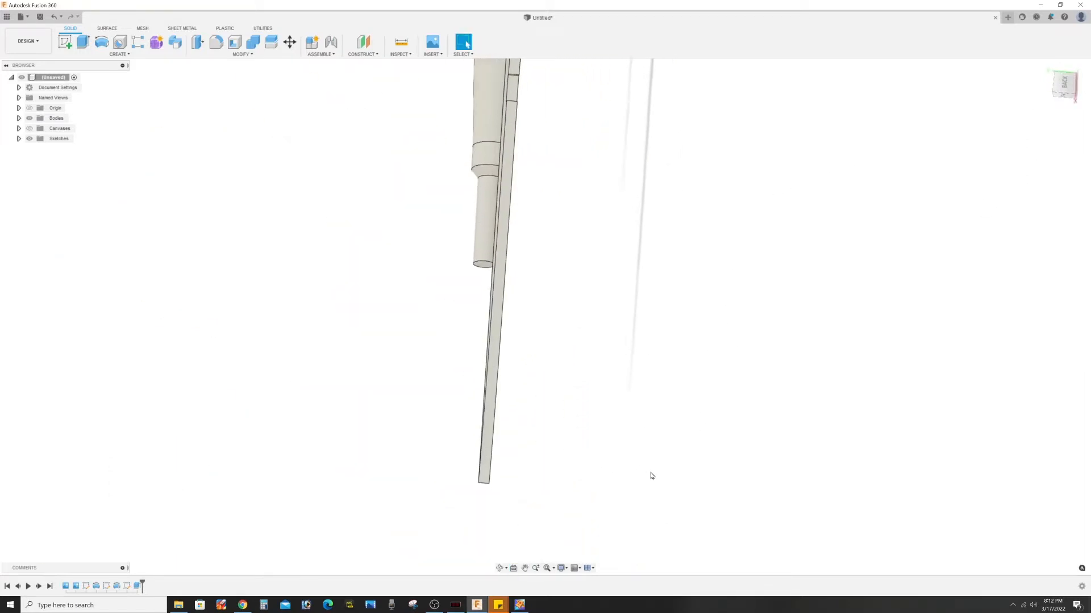
left_click(1064, 85)
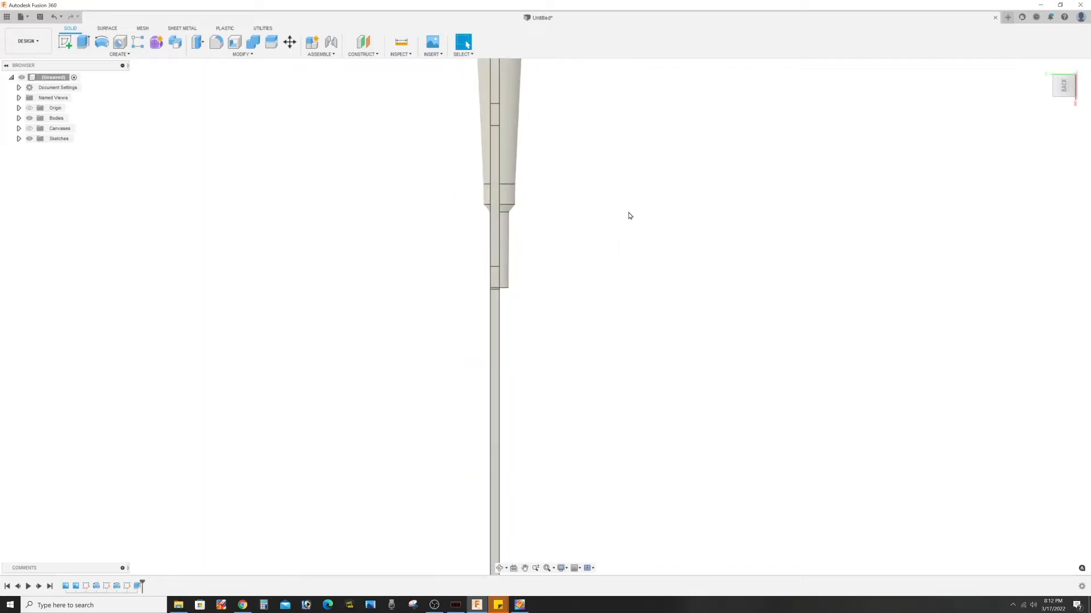
right_click(621, 209)
left_click(598, 217)
left_click(495, 213)
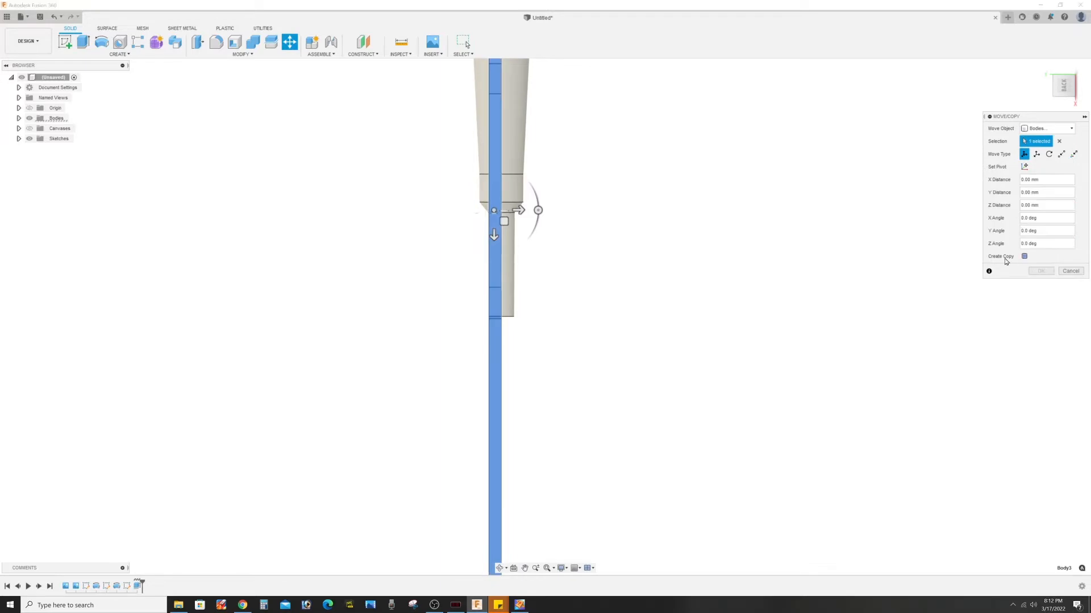
left_click_drag(531, 212, 834, 231)
left_click(1038, 271)
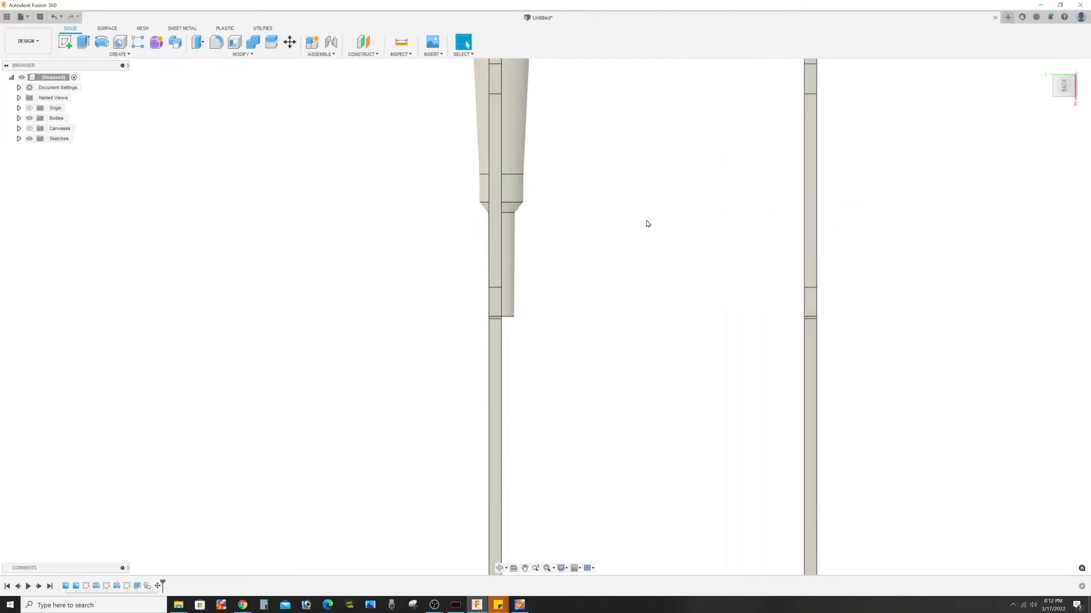
left_click(505, 209)
right_click(570, 214)
left_click(518, 226)
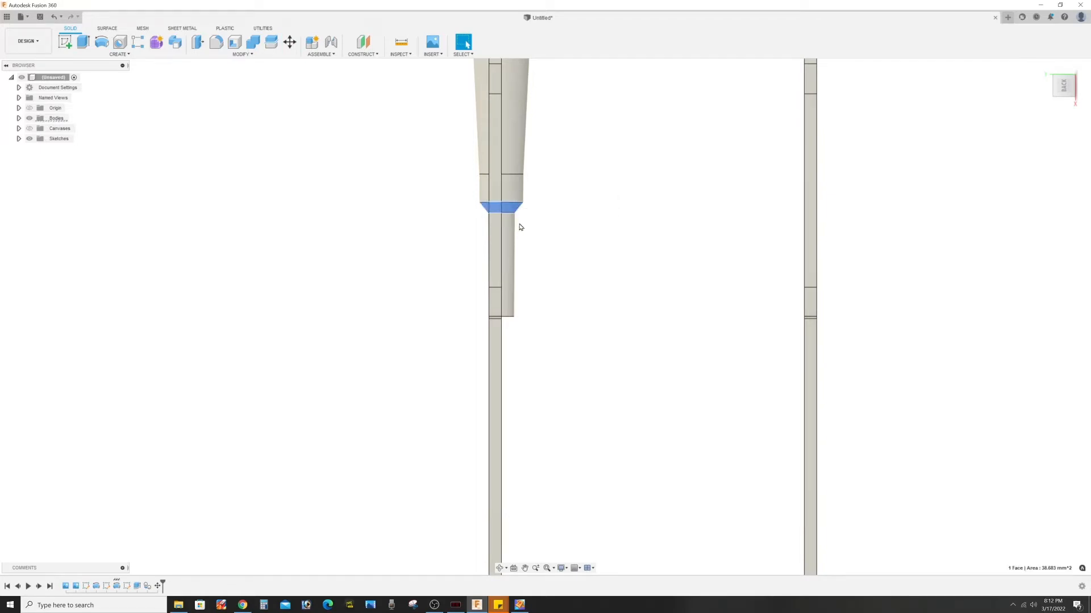
key("Escape")
- Create a copy of the middle rib body and move it -49 mm along Y, on the side opposite the first copy
right_click(584, 234)
left_click(546, 243)
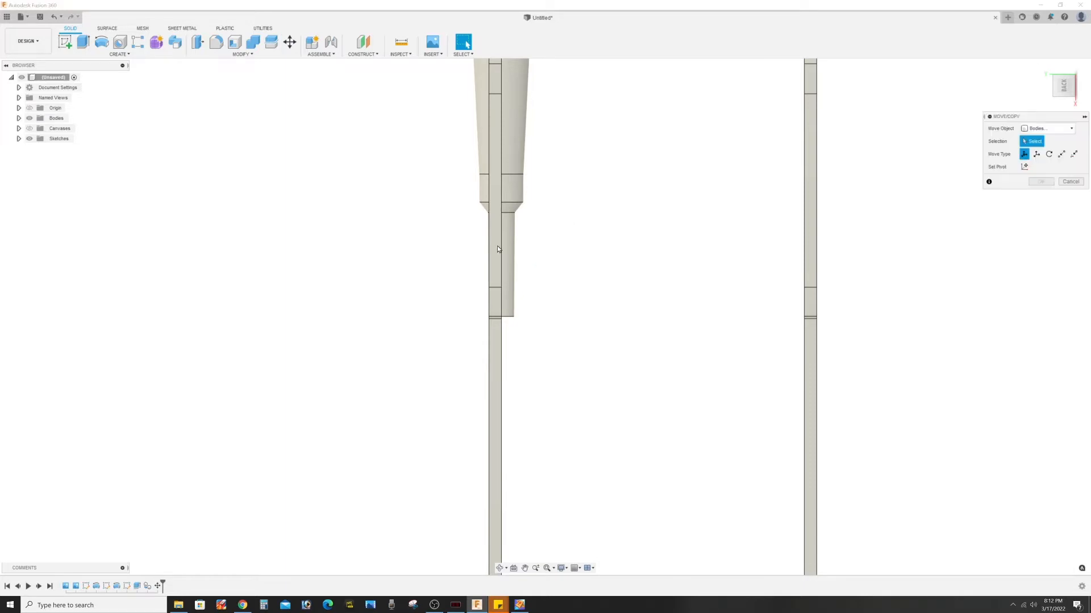
left_click(494, 253)
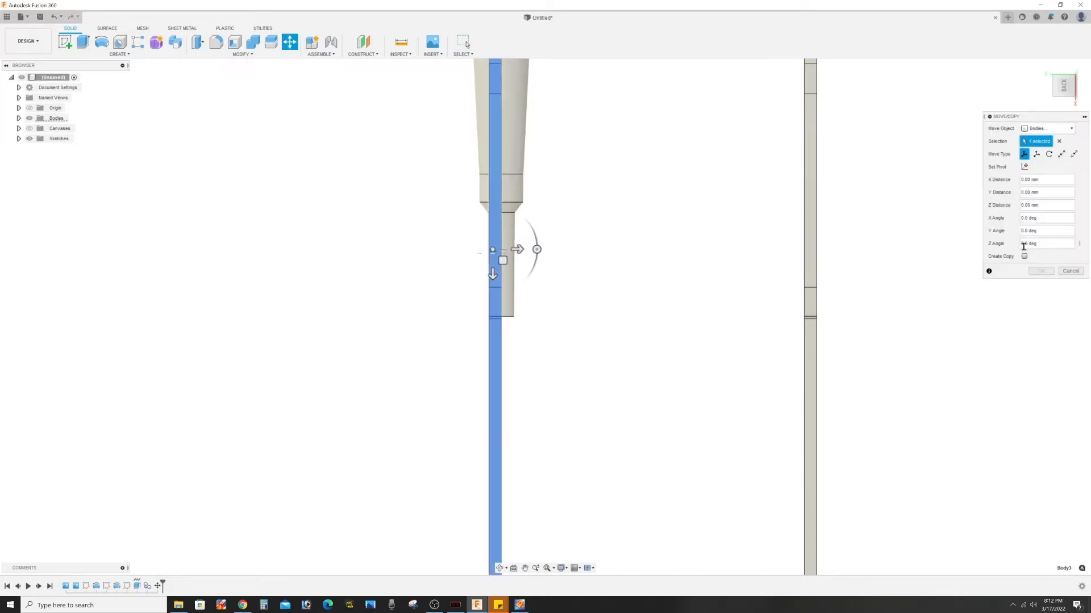
left_click_drag(517, 249, 214, 248)
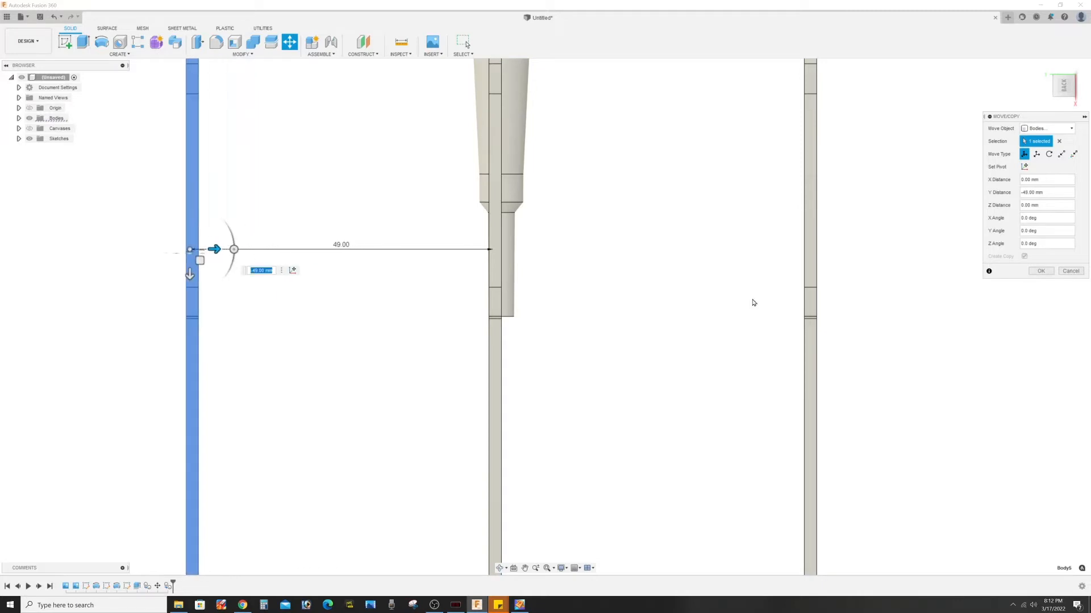
left_click(1039, 272)
scroll(717, 302, "down", 3)
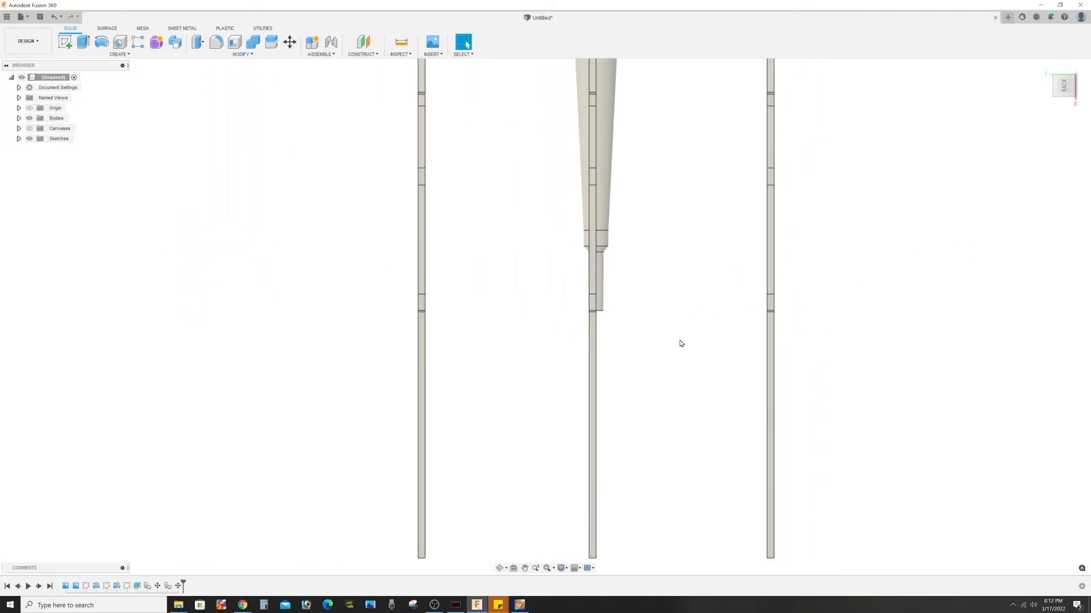
- Sketch a four-sided line outline around the foremost notch on the end rib nearest the cannon, connecting the notch's corner points
middle_click_drag(682, 343, 714, 320, "shift")
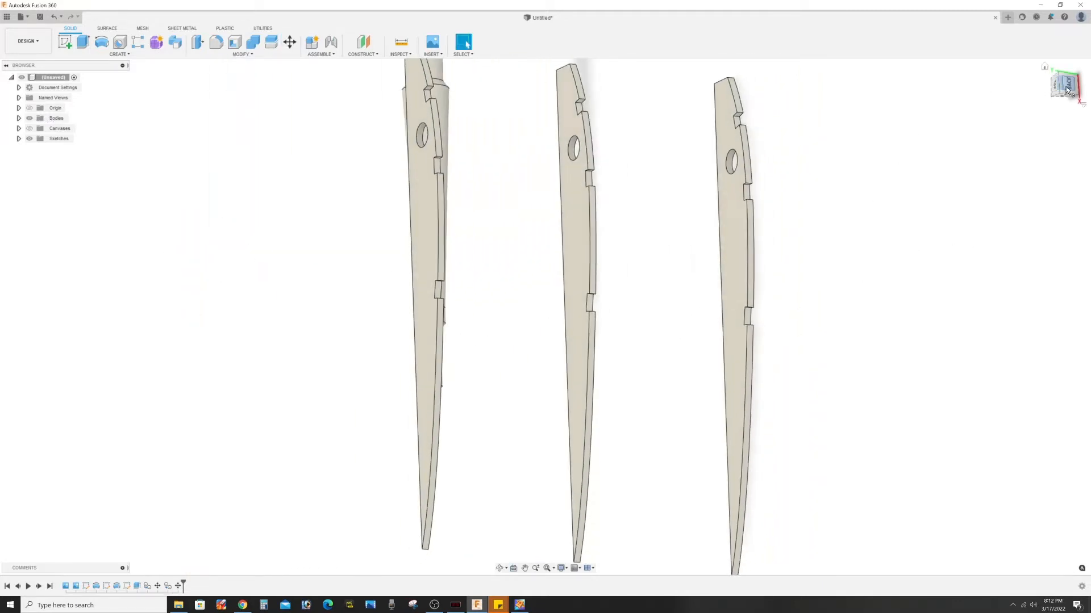
middle_click_drag(825, 190, 850, 293, "shift")
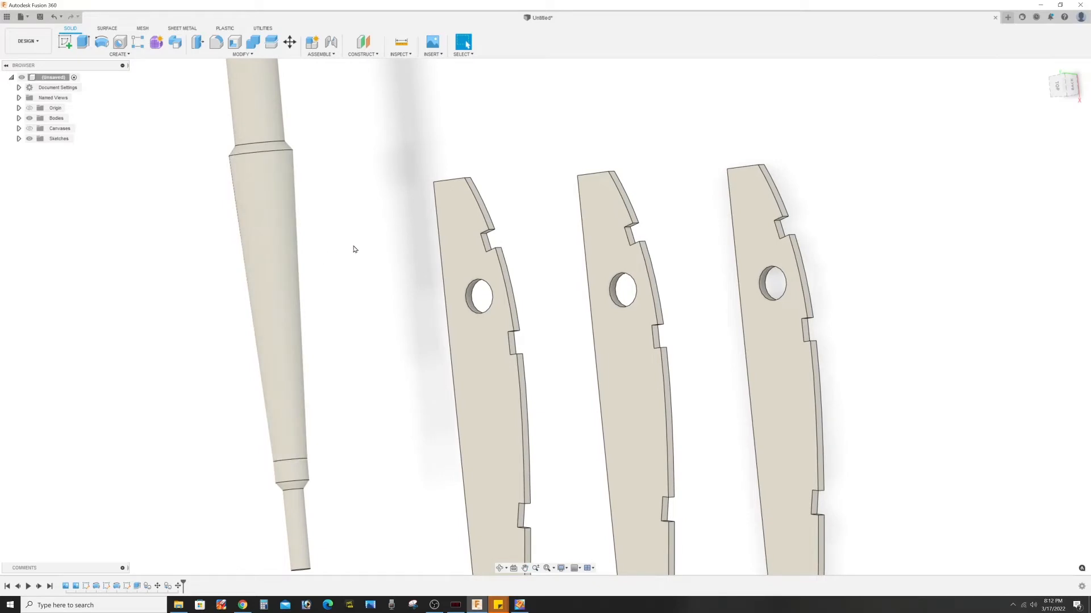
scroll(356, 248, "up", 2)
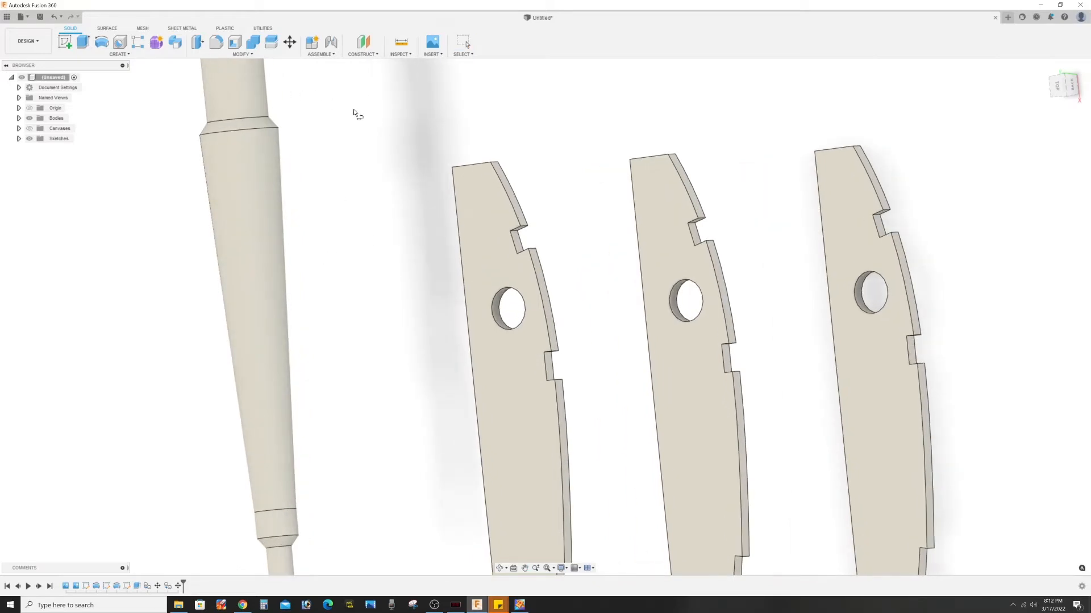
scroll(355, 112, "up", 2)
left_click(569, 263)
scroll(584, 265, "up", 2)
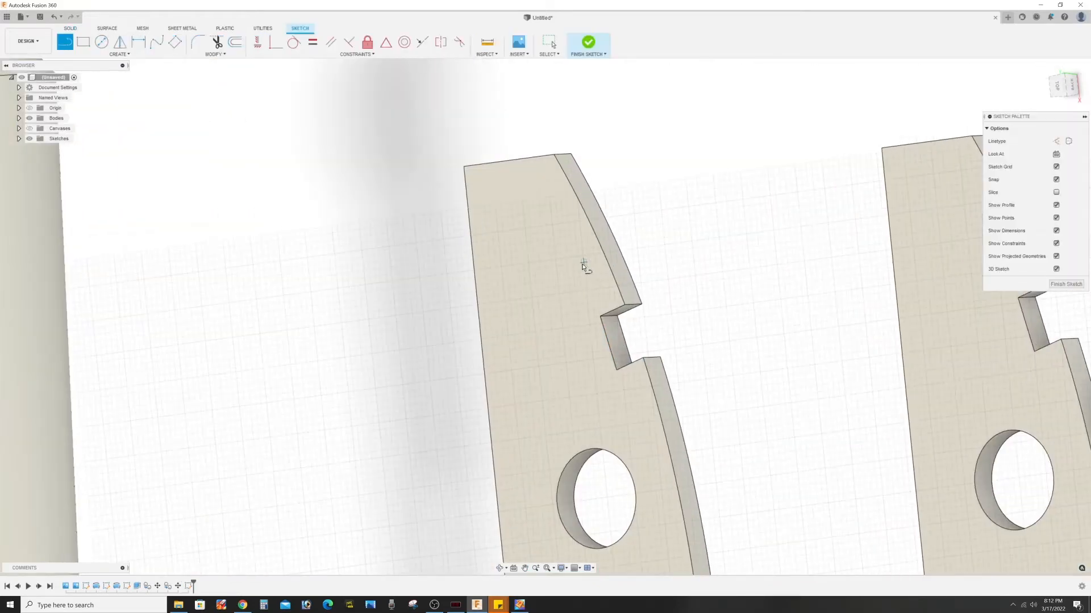
left_click(600, 317)
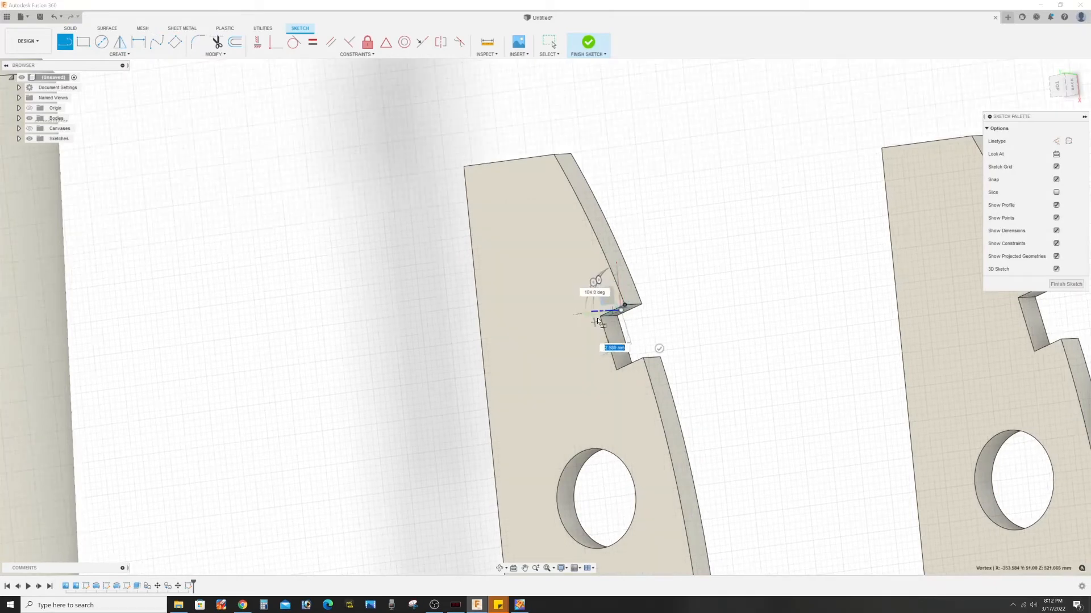
left_click(617, 369)
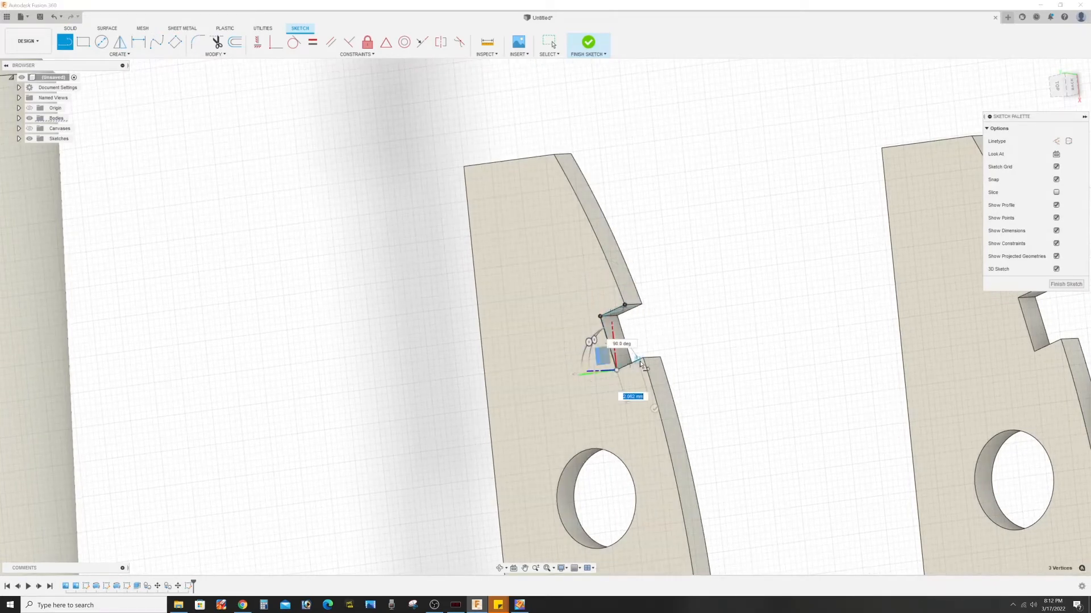
left_click(644, 358)
left_click(624, 311)
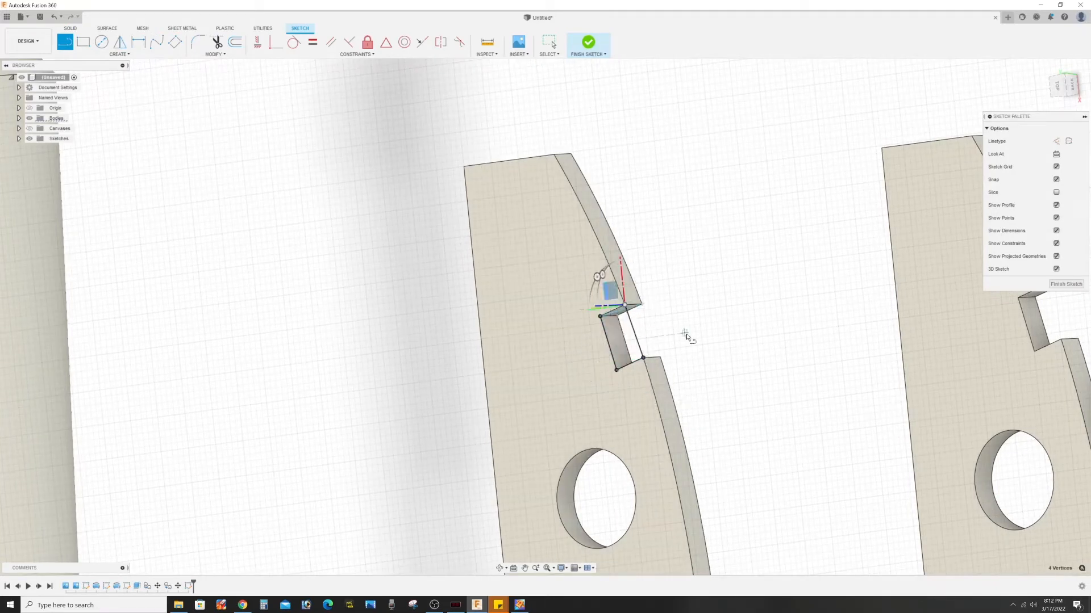
- Draw a path line from the end rib's front notch face through the middle rib's notch to the far rib's notch
scroll(727, 386, "down", 3)
mouse_move(755, 407)
middle_mouse_down("shift")
mouse_move(717, 418)
mouse_move(720, 398)
mouse_move(742, 390)
middle_mouse_up("shift")
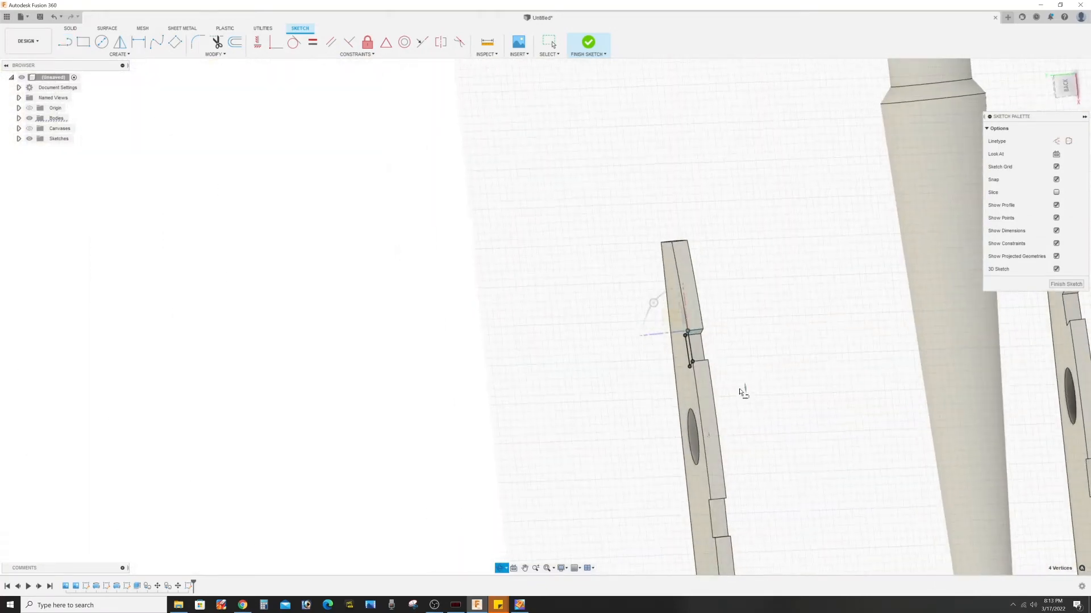
left_click(696, 353)
middle_click_drag(870, 353, 667, 404)
left_click(857, 365)
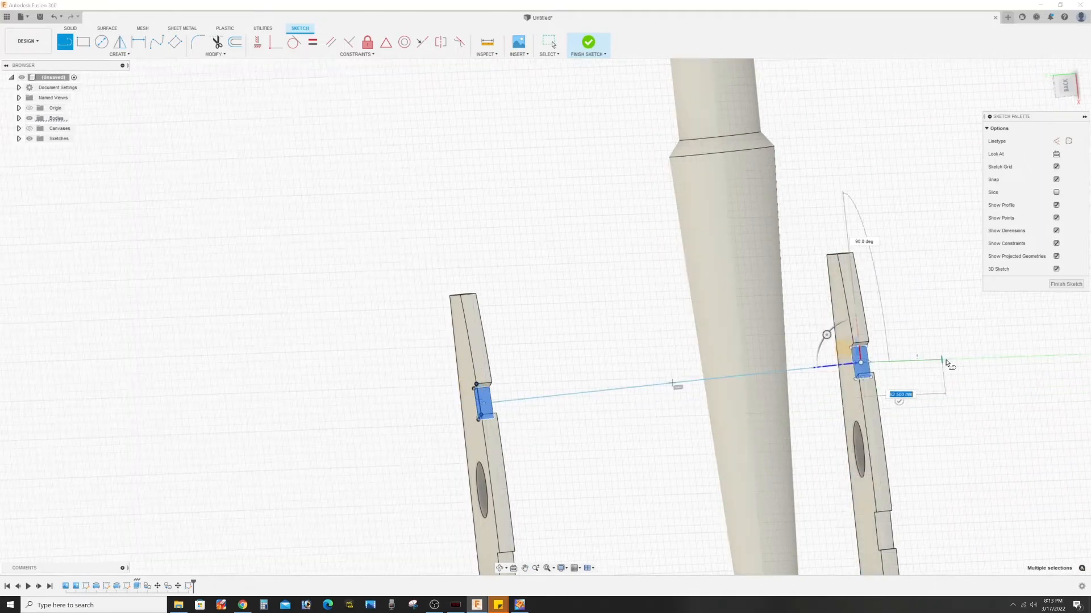
middle_click_drag(940, 363, 604, 412)
left_click(920, 375)
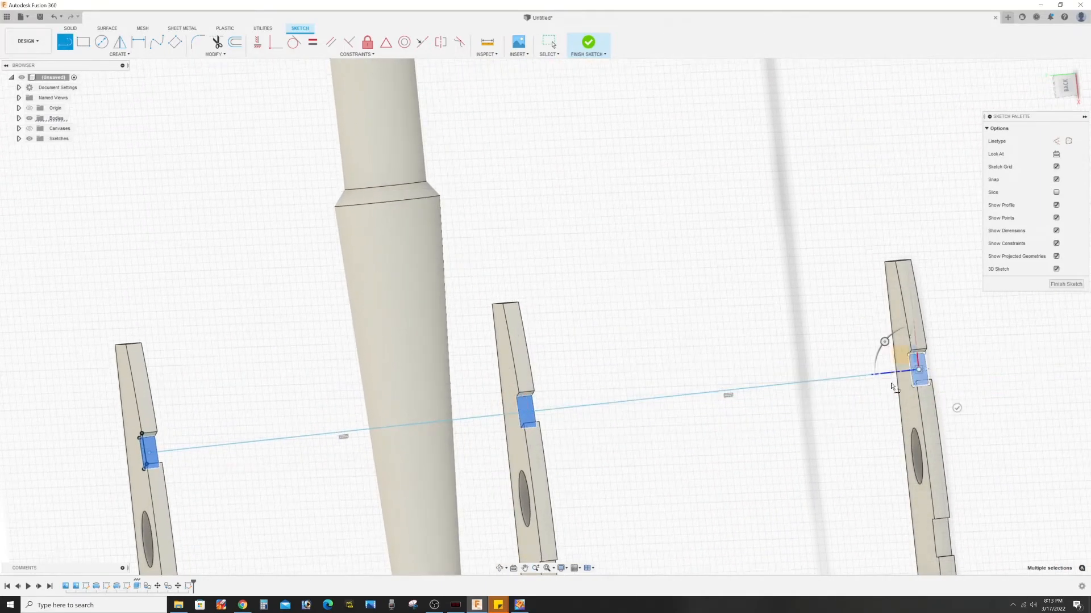
scroll(920, 386, "down", 3)
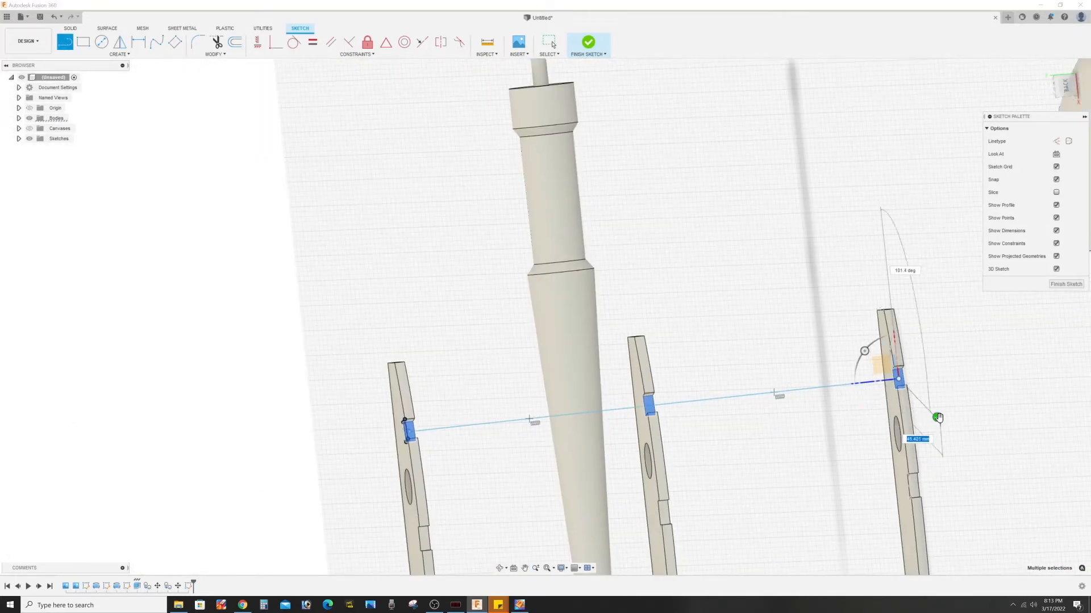
key("Escape")
- Try to sweep the four-sided notch outline across the three ribs
scroll(750, 486, "down", 1)
middle_click_drag(686, 508, 708, 438)
middle_click_drag(630, 454, 745, 458, "shift")
middle_click_drag(816, 435, 528, 463)
key("l")
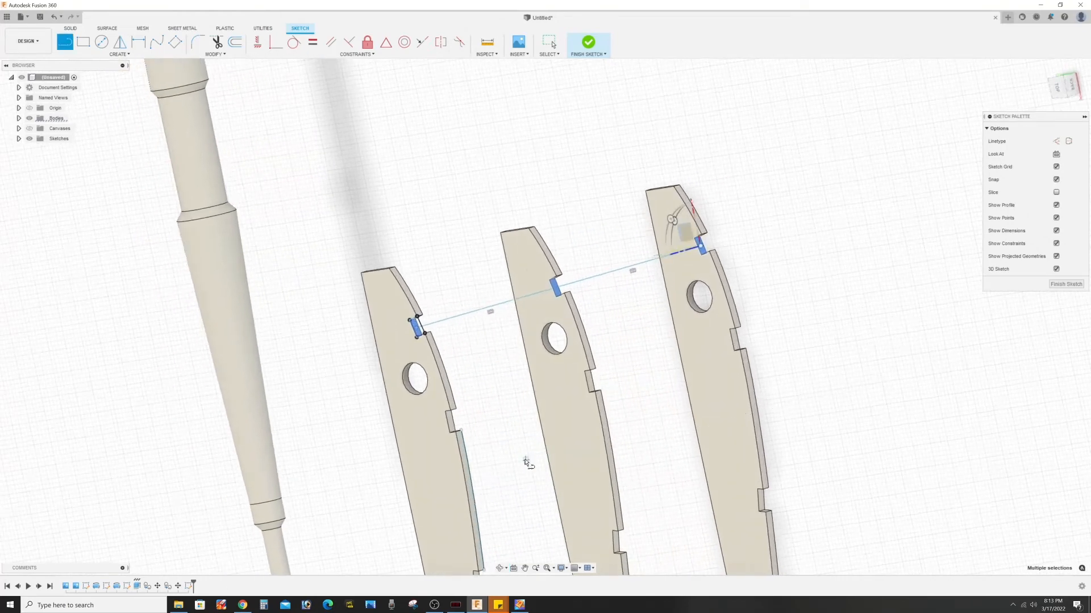
left_click(71, 28)
left_click(84, 54)
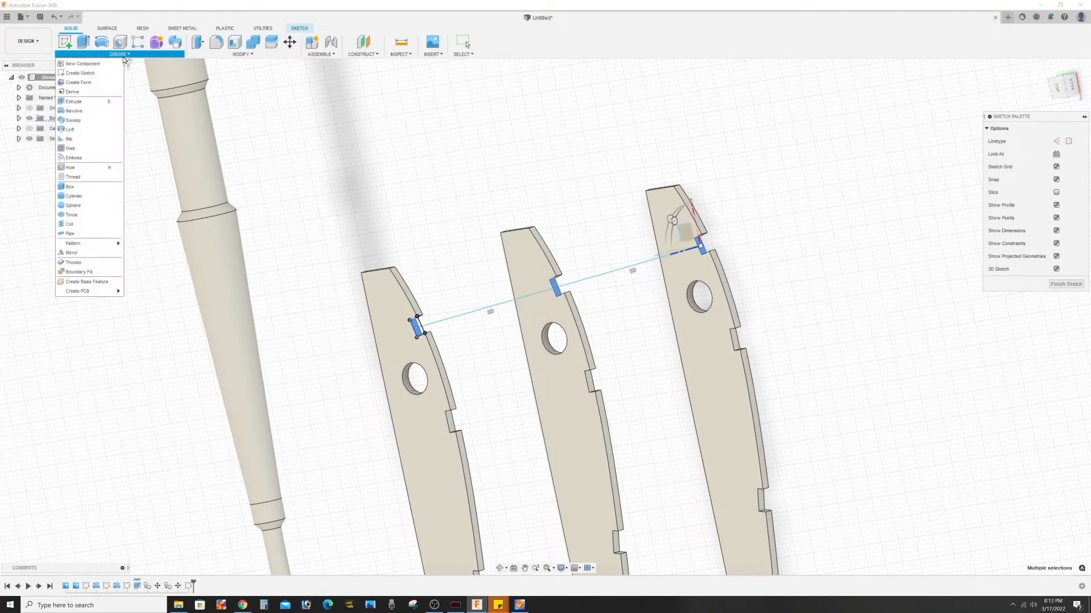
left_click(78, 120)
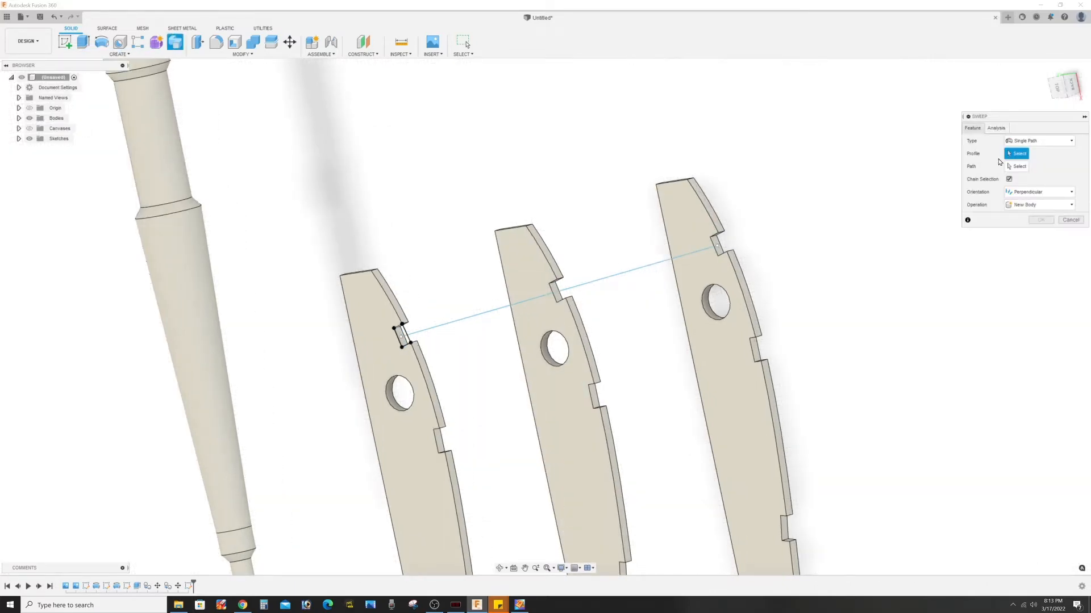
scroll(419, 353, "up", 4)
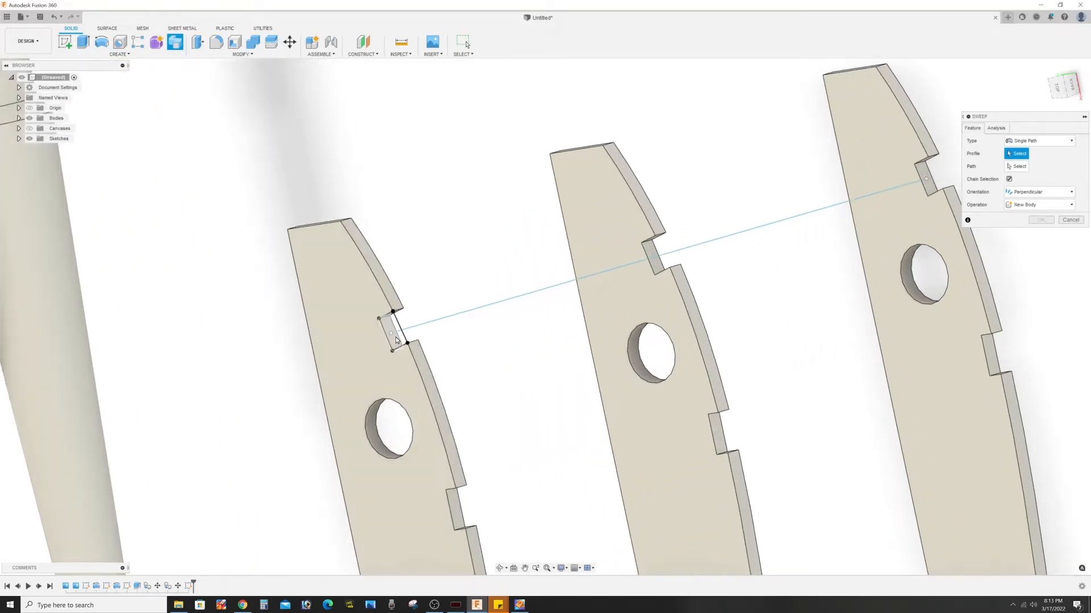
left_click(396, 339)
key("Escape")
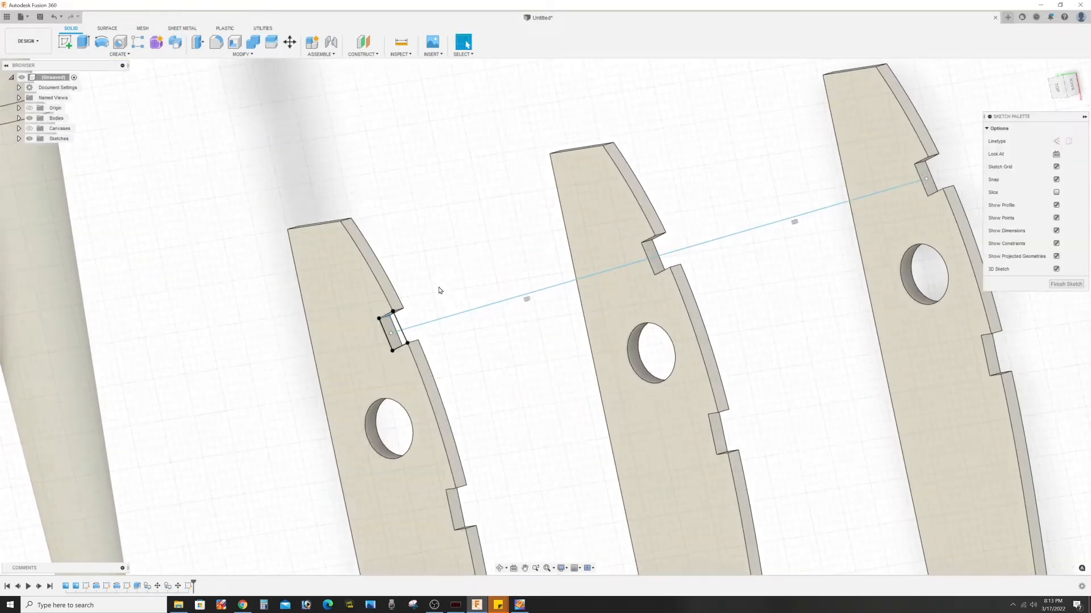
- Close the notch profile by drawing a line between its two front corners on the rib's broad face
scroll(439, 291, "up", 3)
scroll(390, 352, "up", 4)
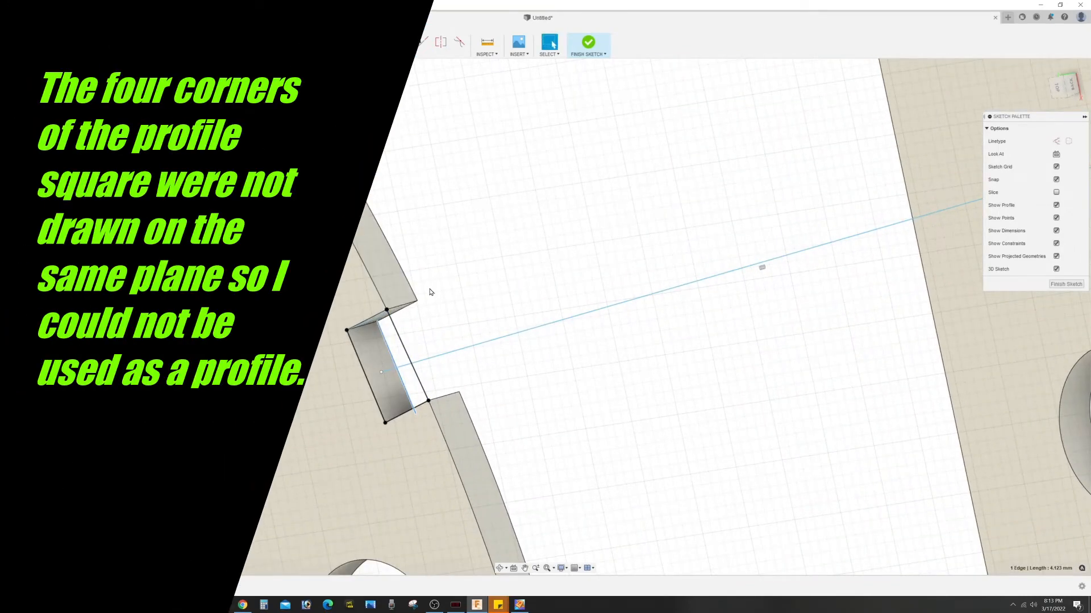
scroll(387, 315, "up", 2)
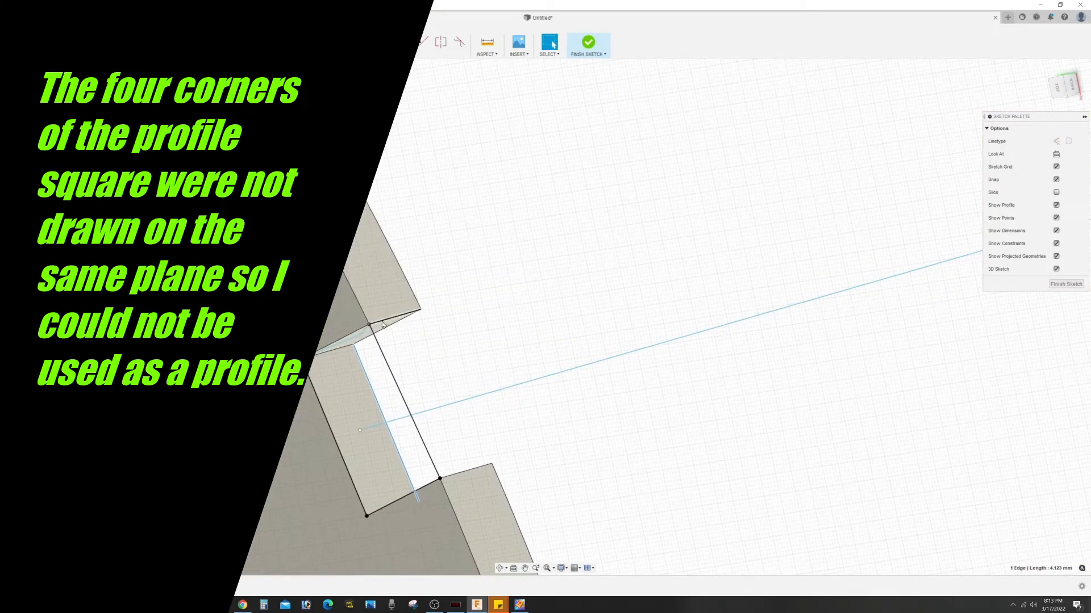
mouse_move(477, 309)
middle_mouse_down("shift")
mouse_move(475, 299)
mouse_move(408, 322)
mouse_move(441, 312)
mouse_move(435, 324)
middle_mouse_up("shift")
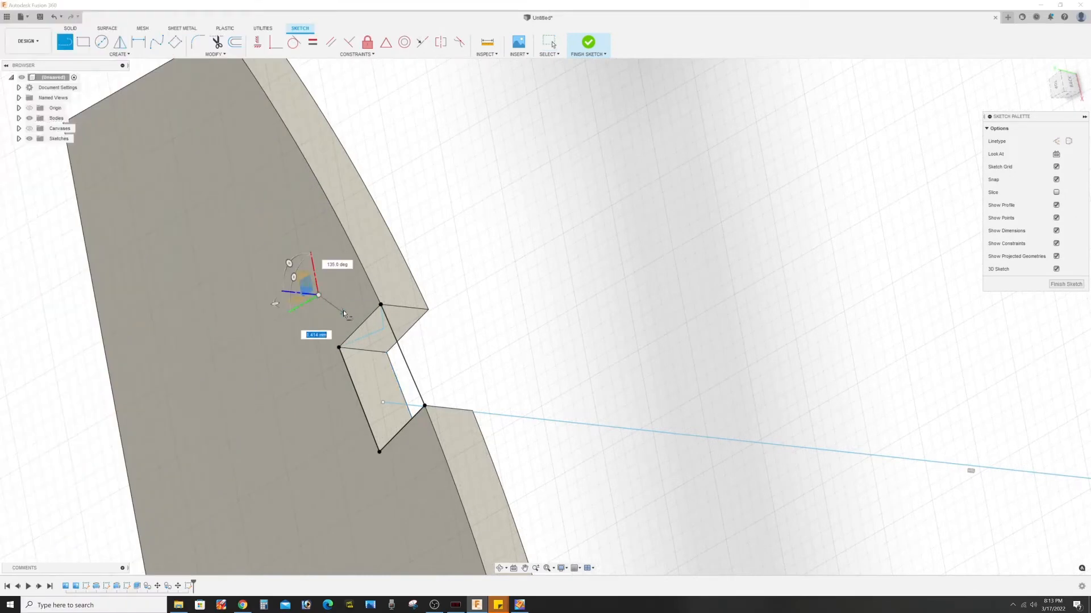
key("Escape")
key("l")
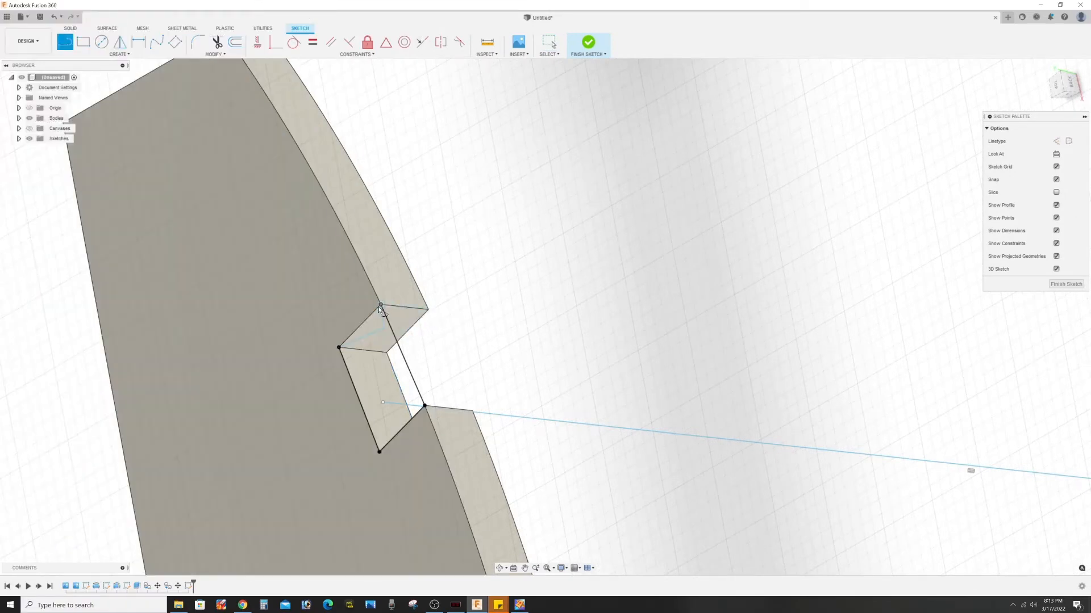
left_click(381, 306)
key("Escape")
left_click(380, 306)
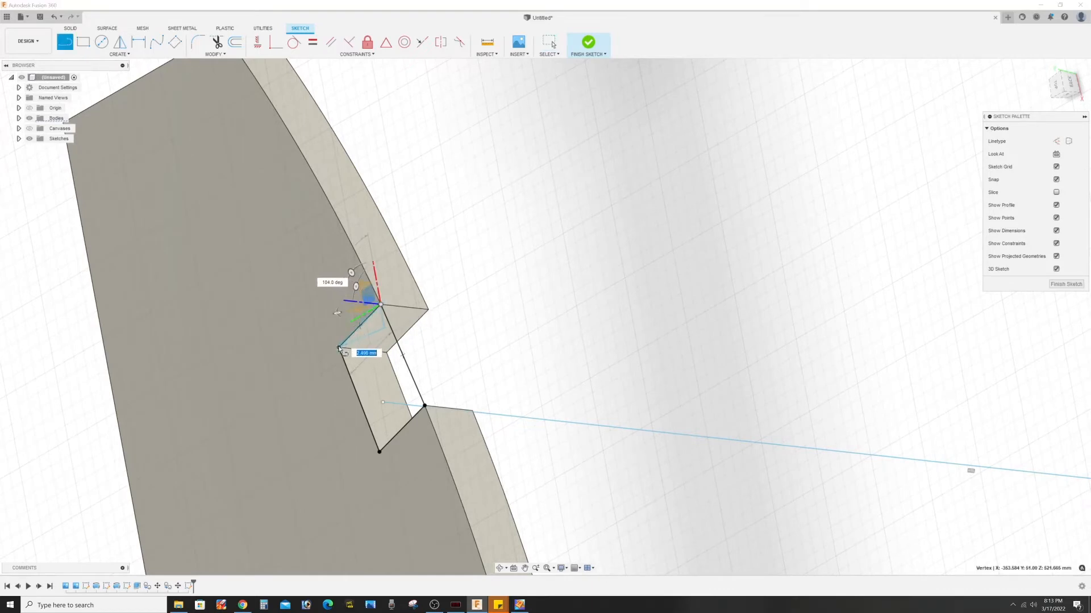
left_click(339, 349)
key("Escape")
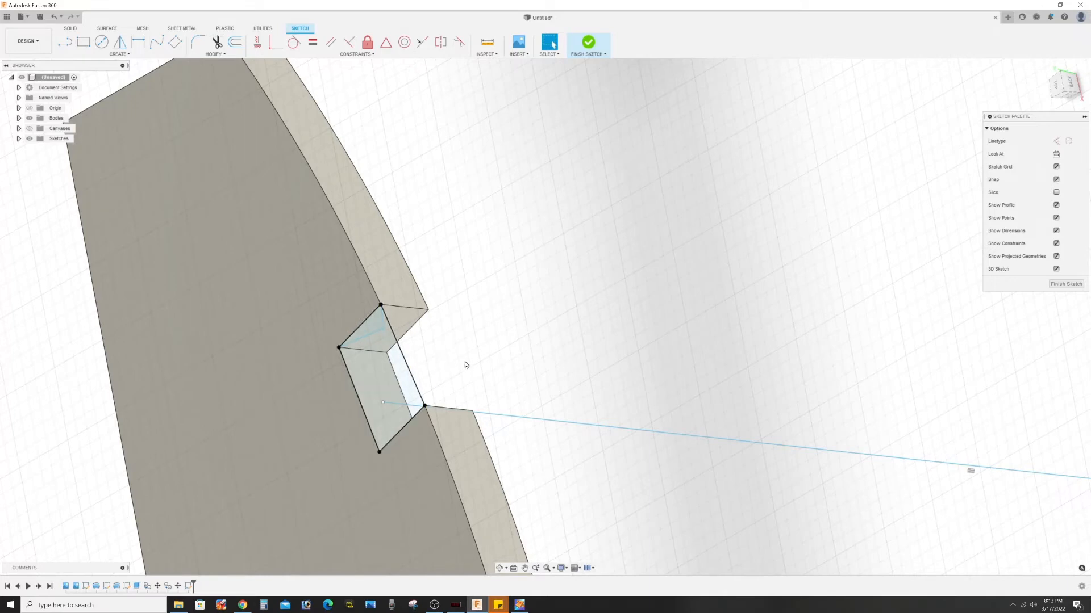
- Sweep the closed notch profile along the path line through all three ribs, with Perpendicular orientation and the Join operation
scroll(551, 370, "down", 3)
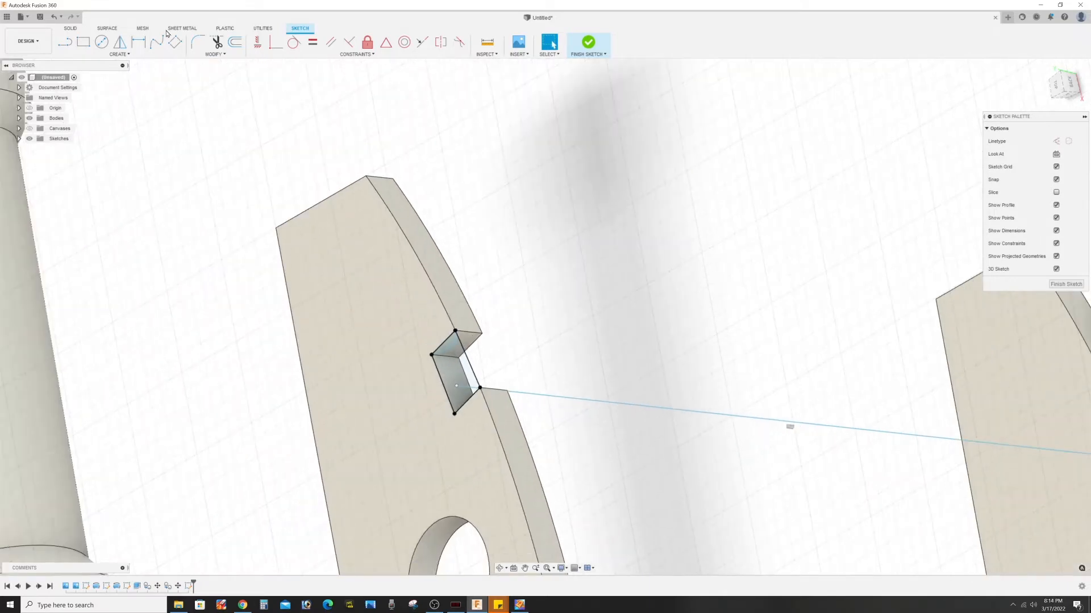
left_click(70, 28)
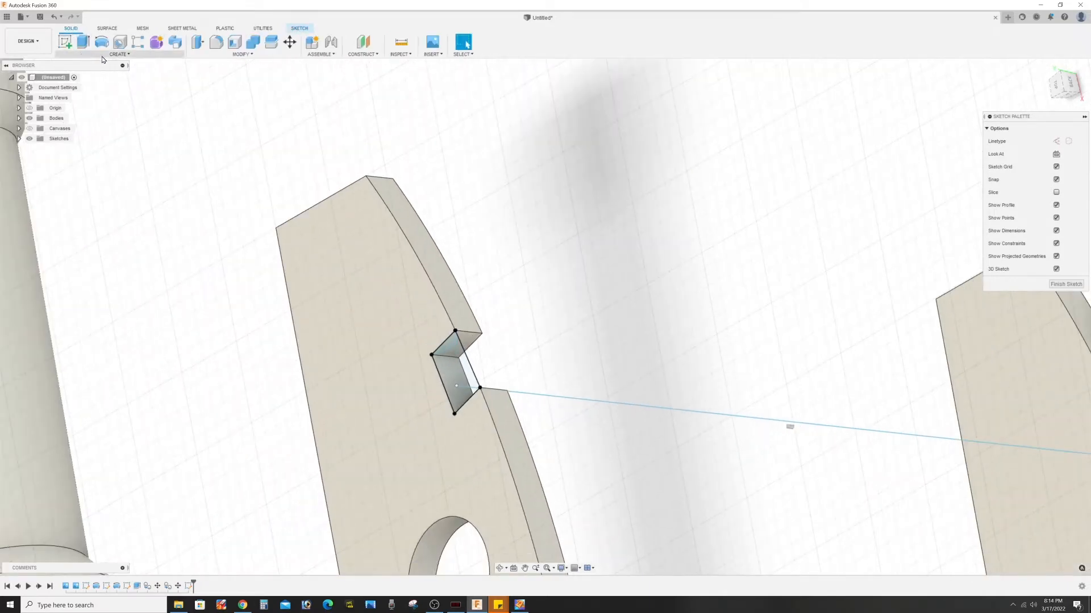
left_click(119, 54)
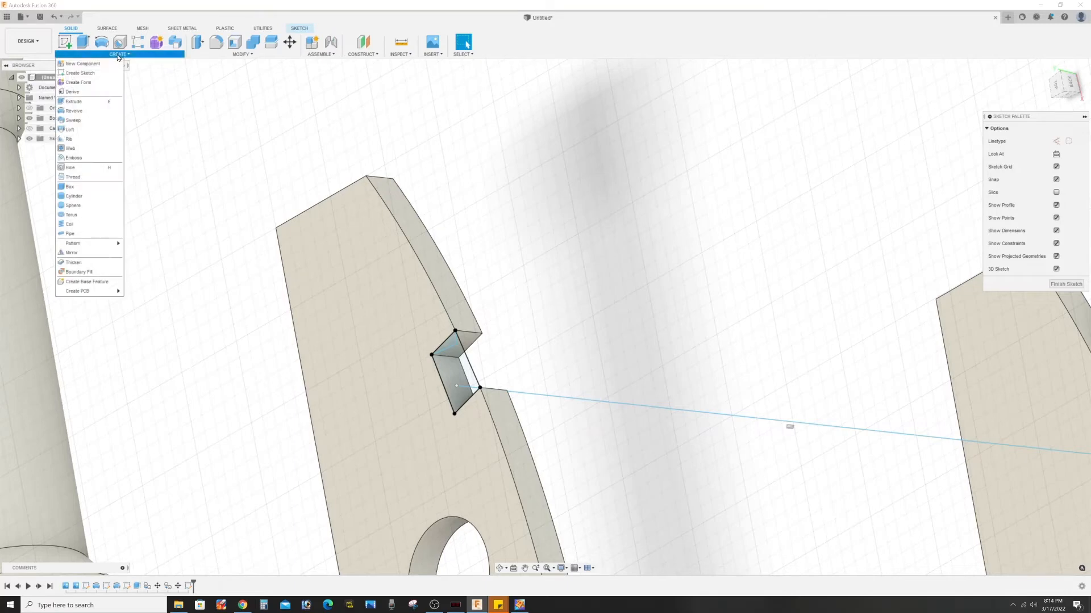
left_click(73, 120)
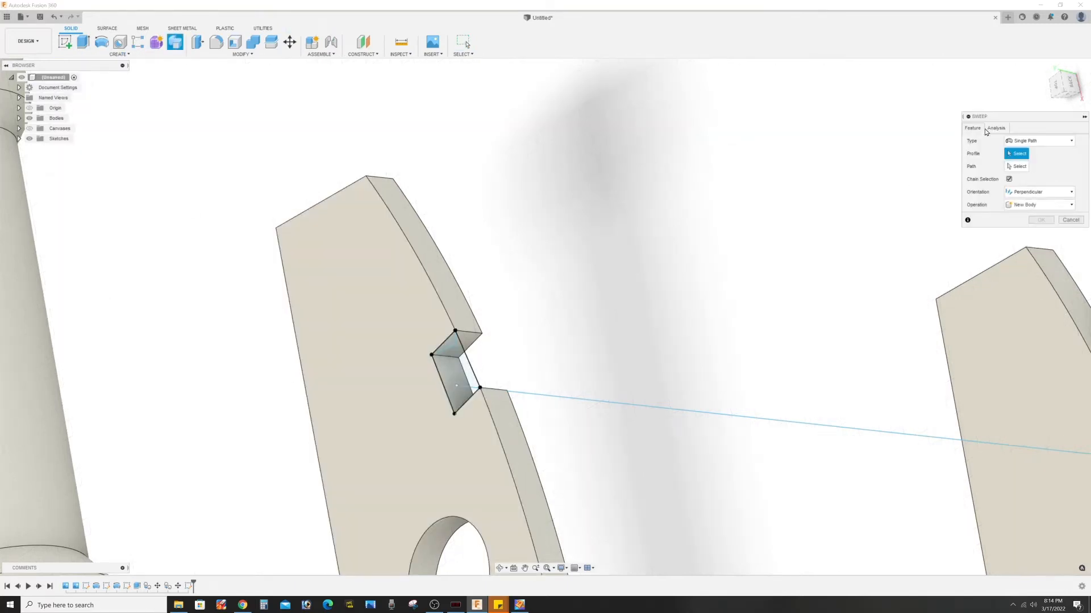
left_click(448, 375)
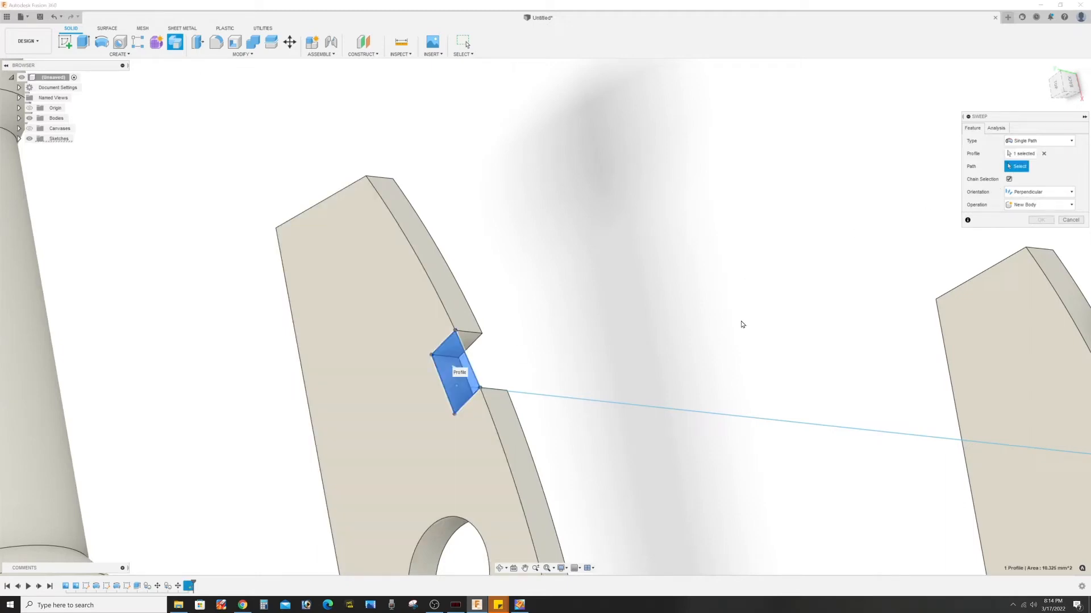
left_click(653, 410)
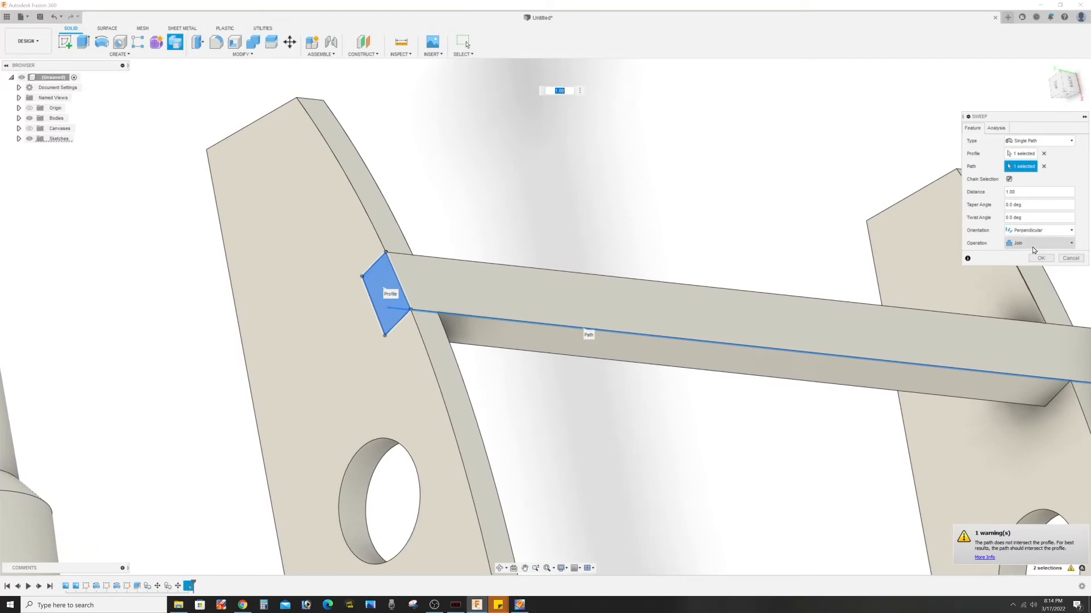
left_click(1040, 258)
scroll(889, 518, "down", 5)
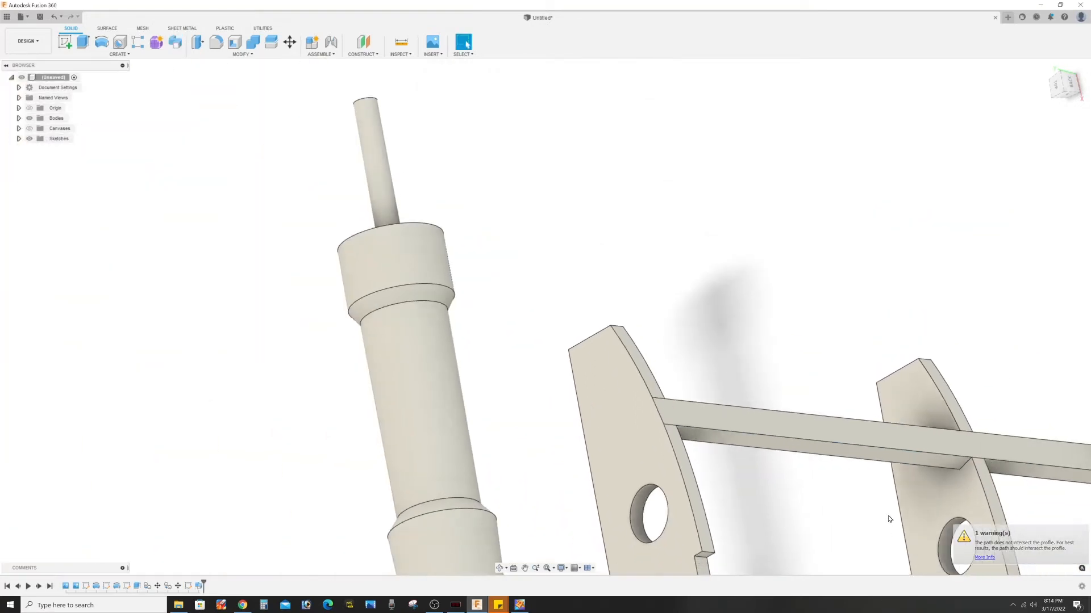
scroll(889, 518, "down", 2)
middle_click_drag(890, 518, 713, 304, "shift")
scroll(916, 506, "down", 3)
scroll(714, 372, "up", 3)
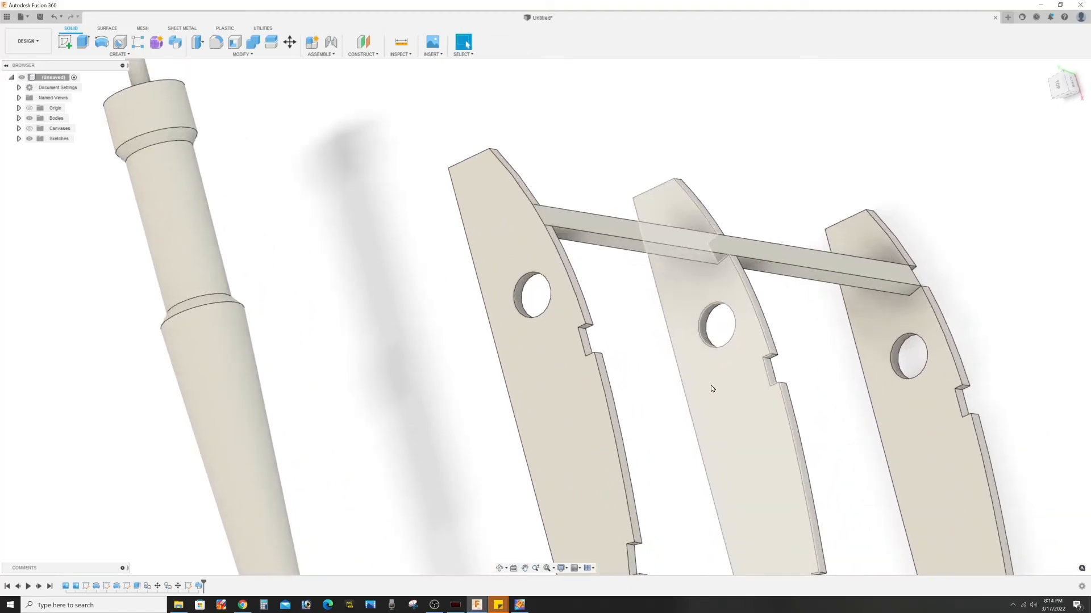
scroll(696, 382, "up", 3)
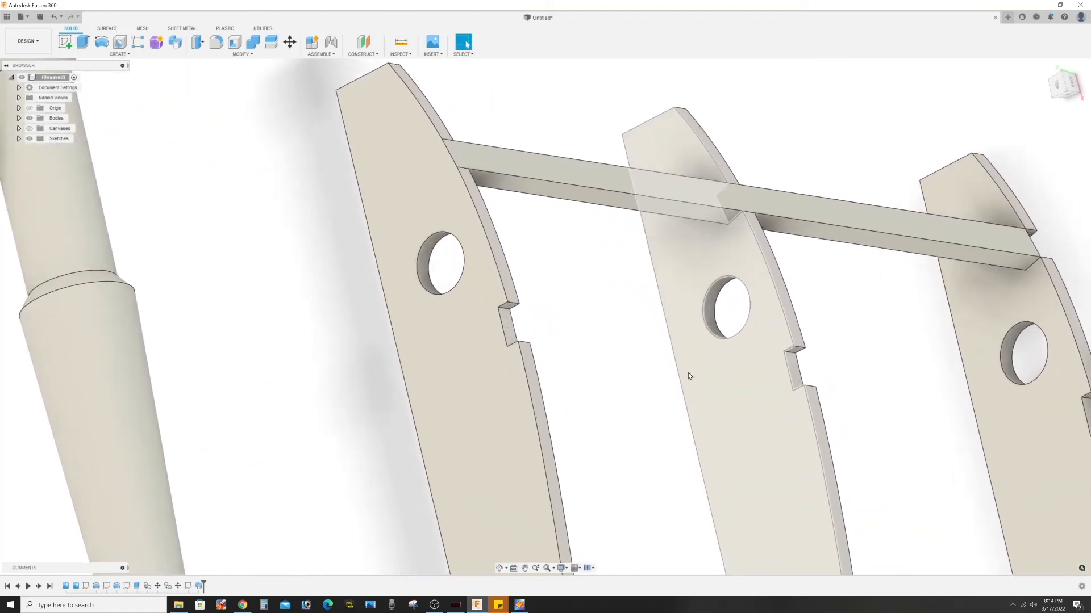
- Sketch a closed four-sided outline with lines through the corners of the end rib's second notch, just behind the round hole
scroll(689, 376, "up", 4)
middle_click_drag(519, 301, 608, 339)
scroll(588, 331, "up", 1)
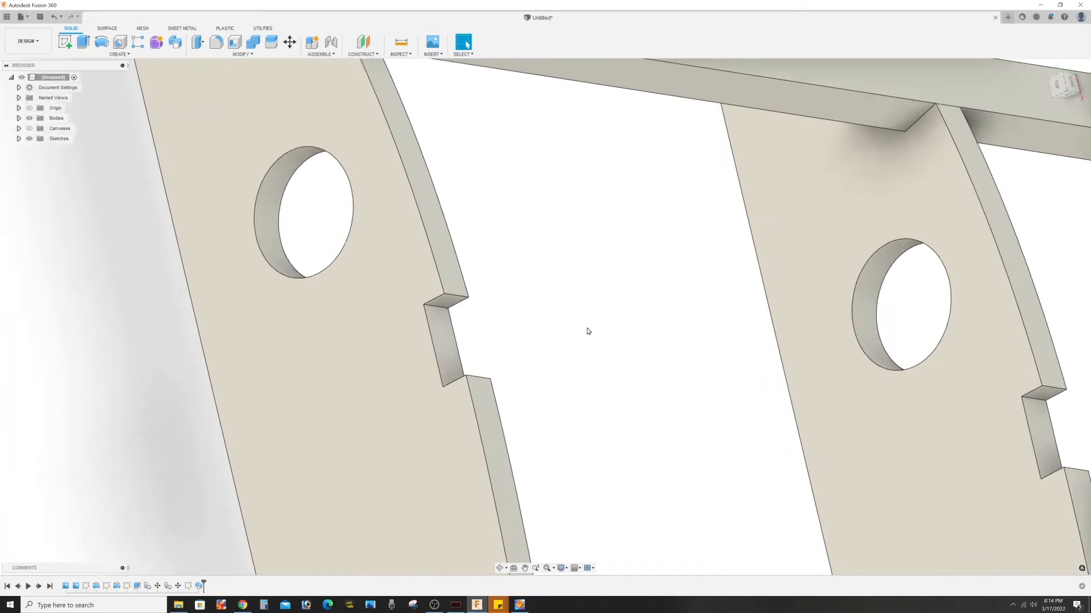
scroll(587, 331, "up", 2)
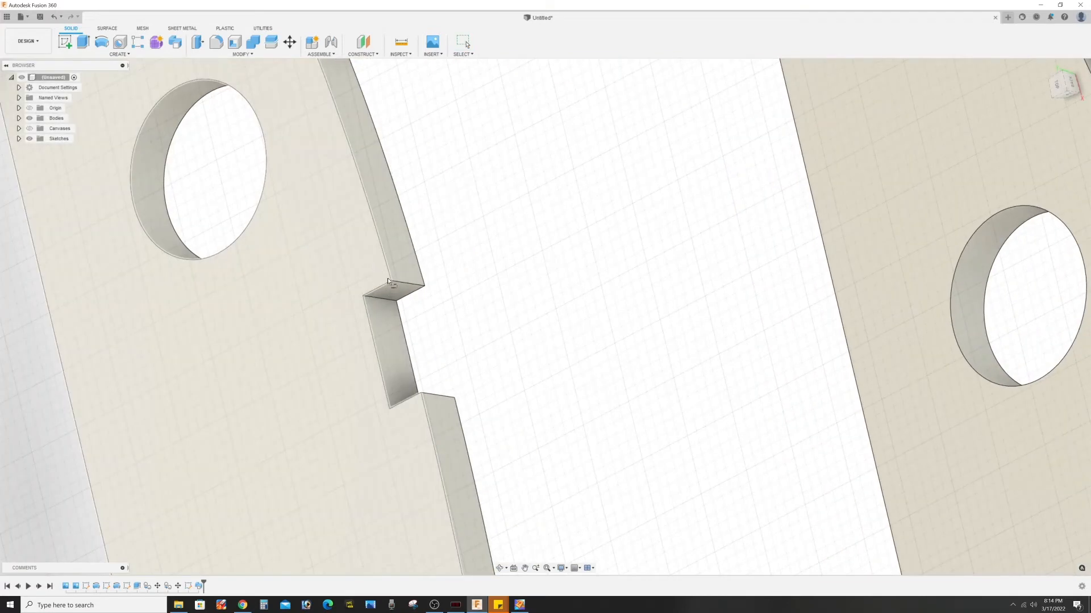
left_click(370, 267)
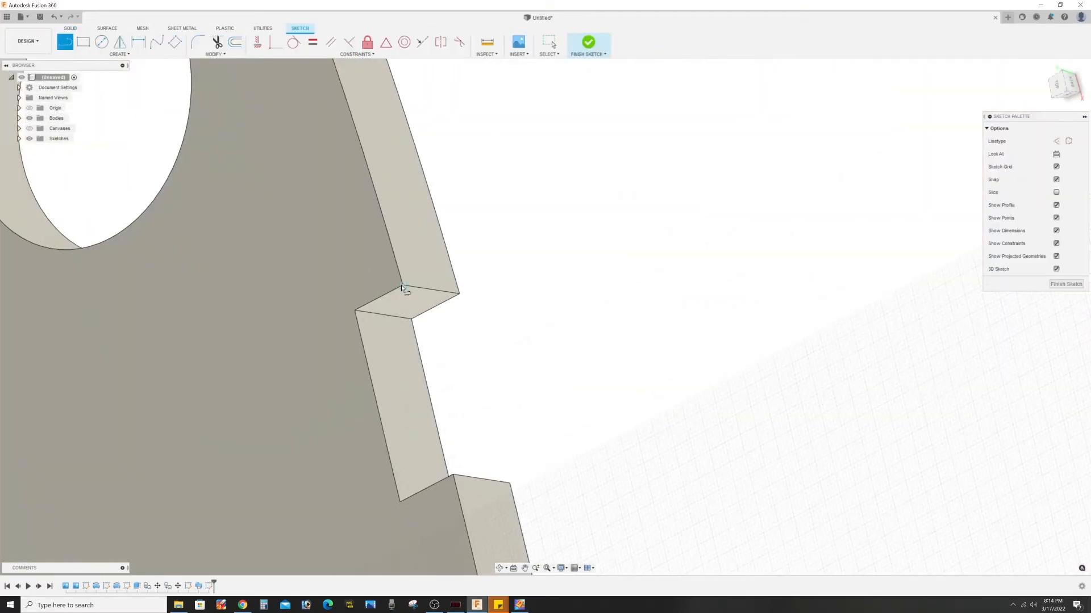
left_click(402, 287)
left_click(353, 312)
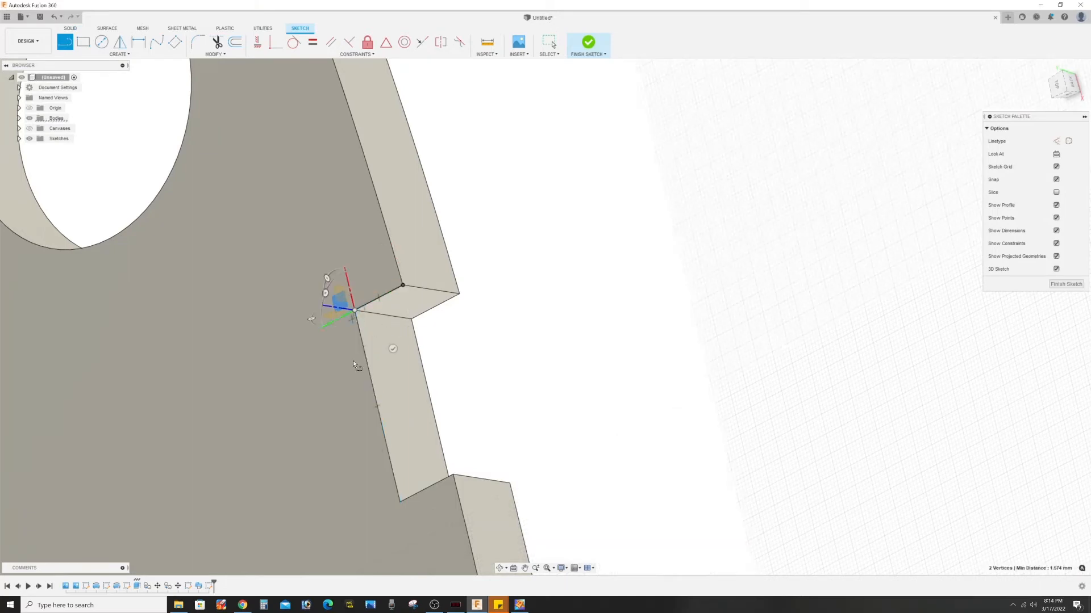
left_click(399, 501)
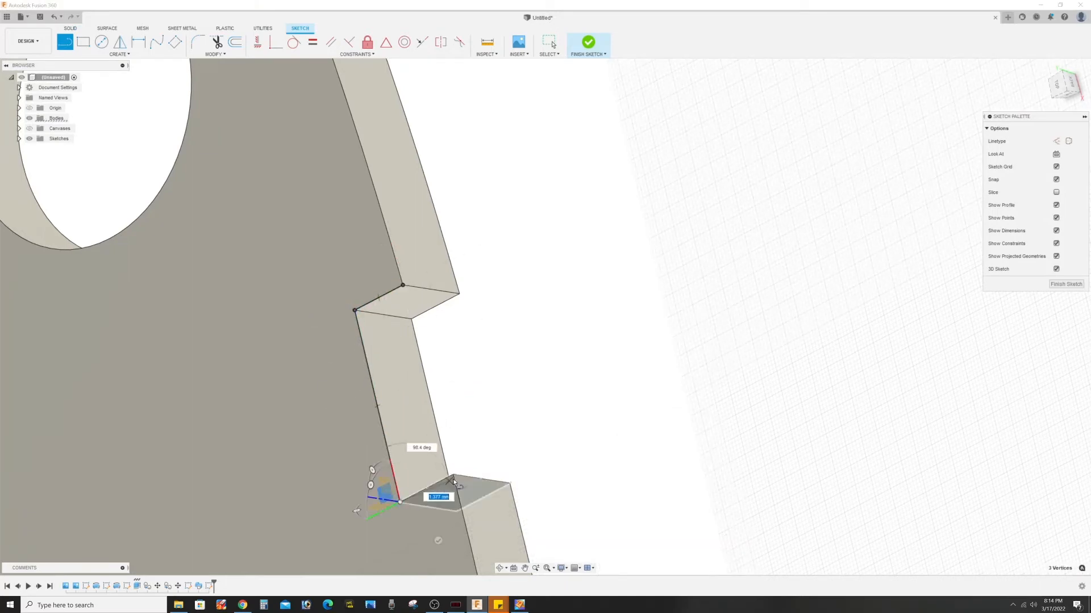
left_click(453, 475)
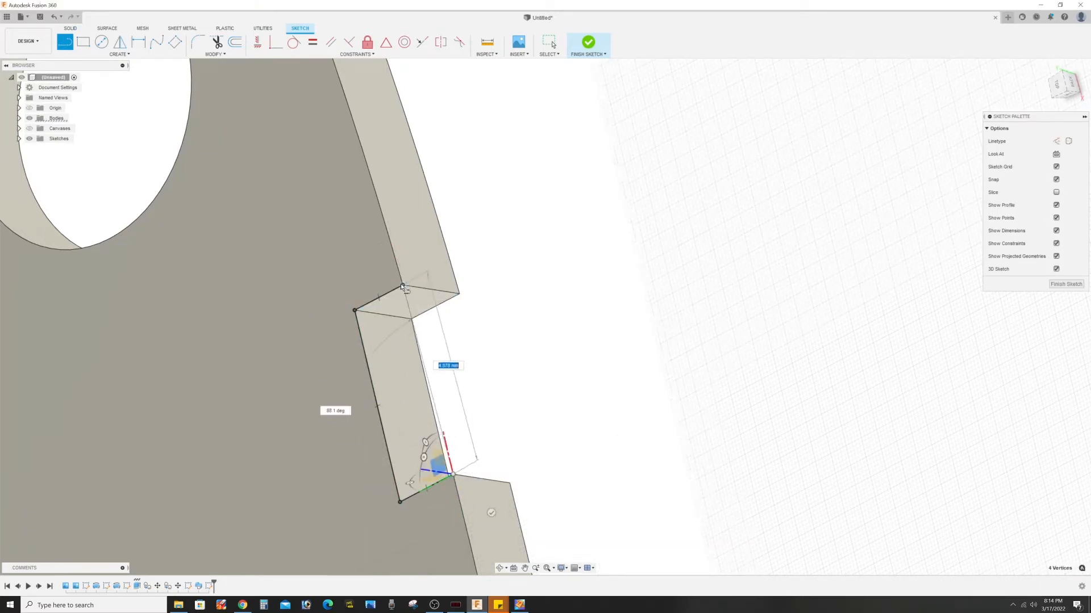
left_click(401, 286)
scroll(553, 396, "down", 3)
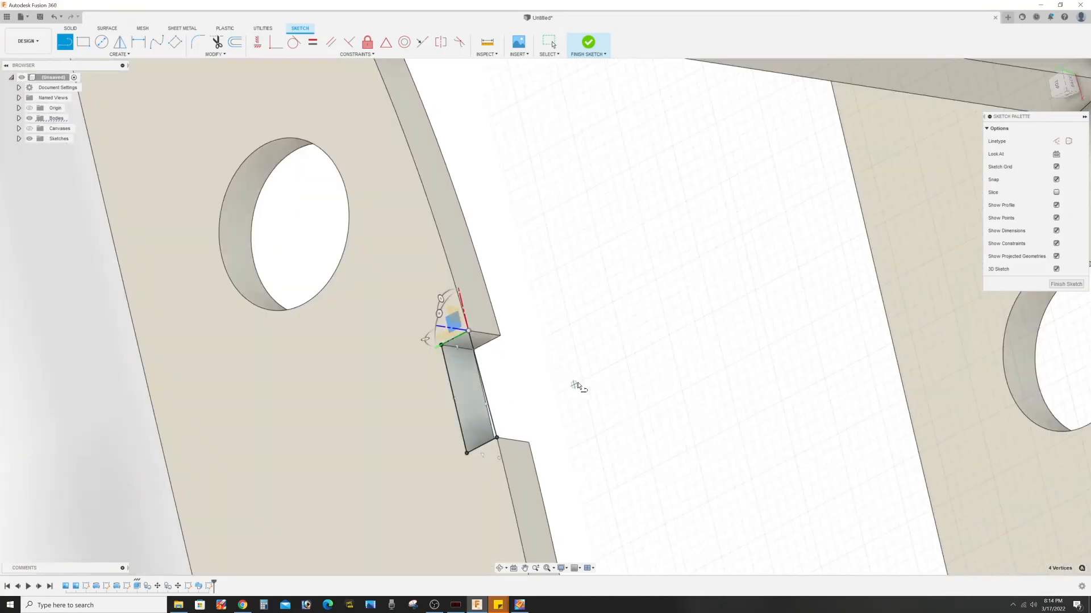
- Draw a path line from the end rib's second notch face through the middle rib's matching notch to the far rib's notch
middle_click_drag(630, 403, 591, 407, "shift")
scroll(637, 433, "down", 2)
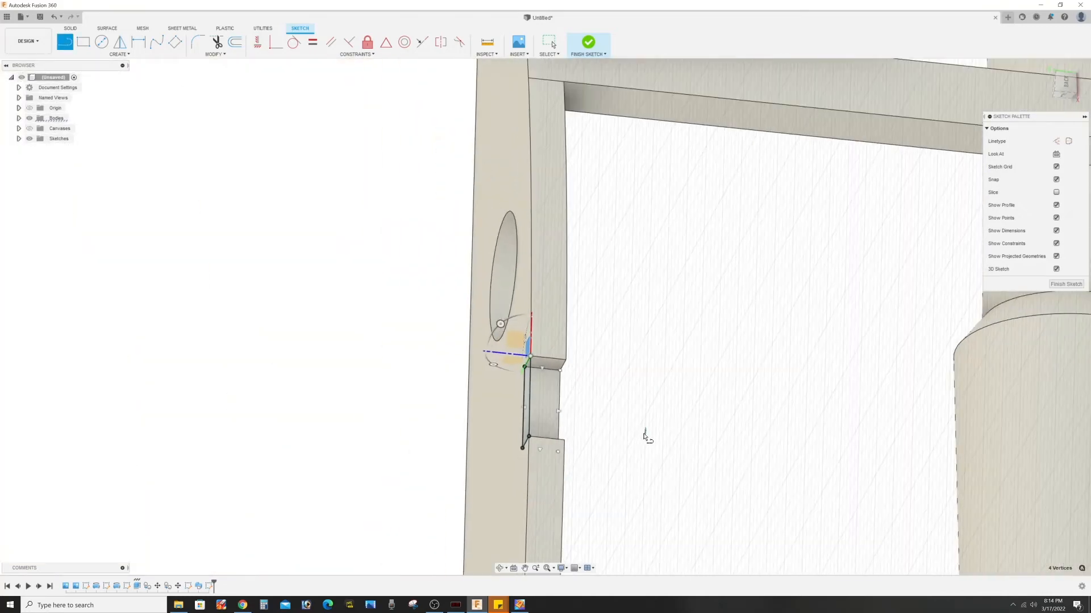
left_click(540, 407)
key("e")
scroll(591, 409, "up", 5)
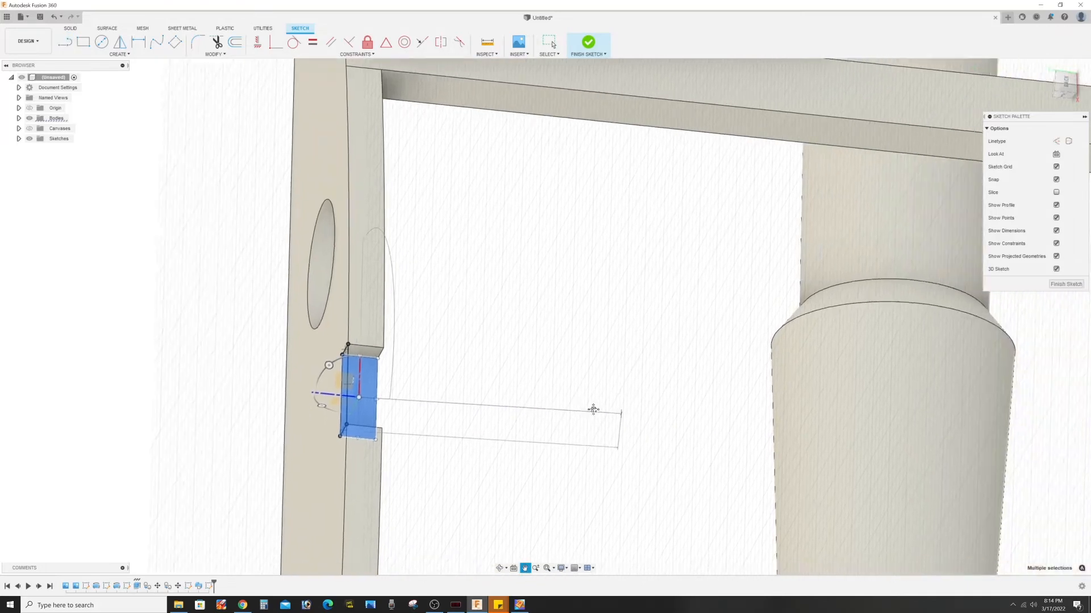
scroll(807, 427, "down", 2)
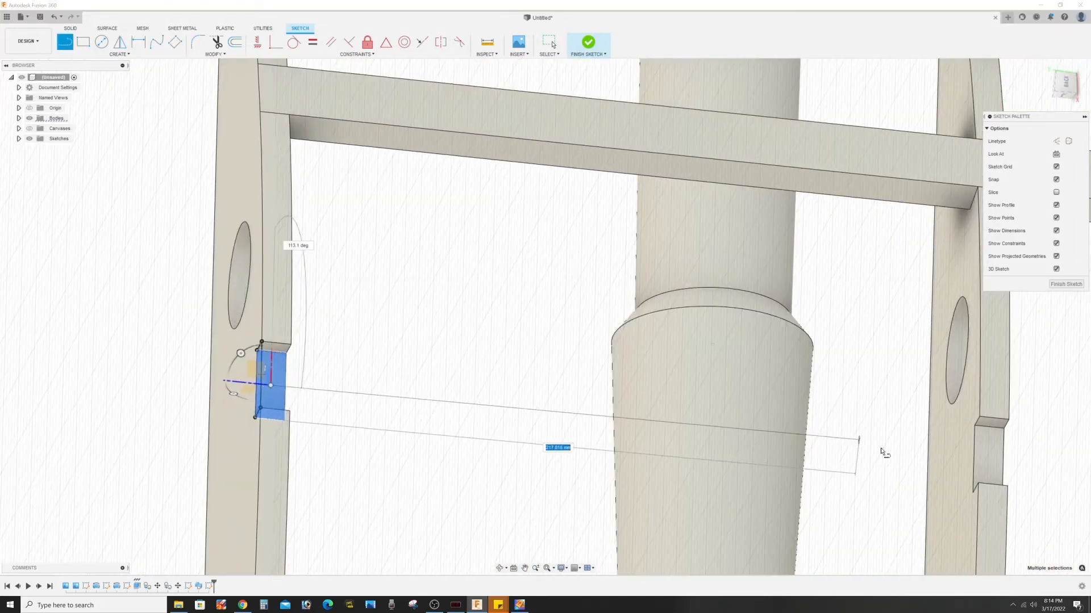
left_click(989, 463)
middle_click_drag(991, 463, 414, 348)
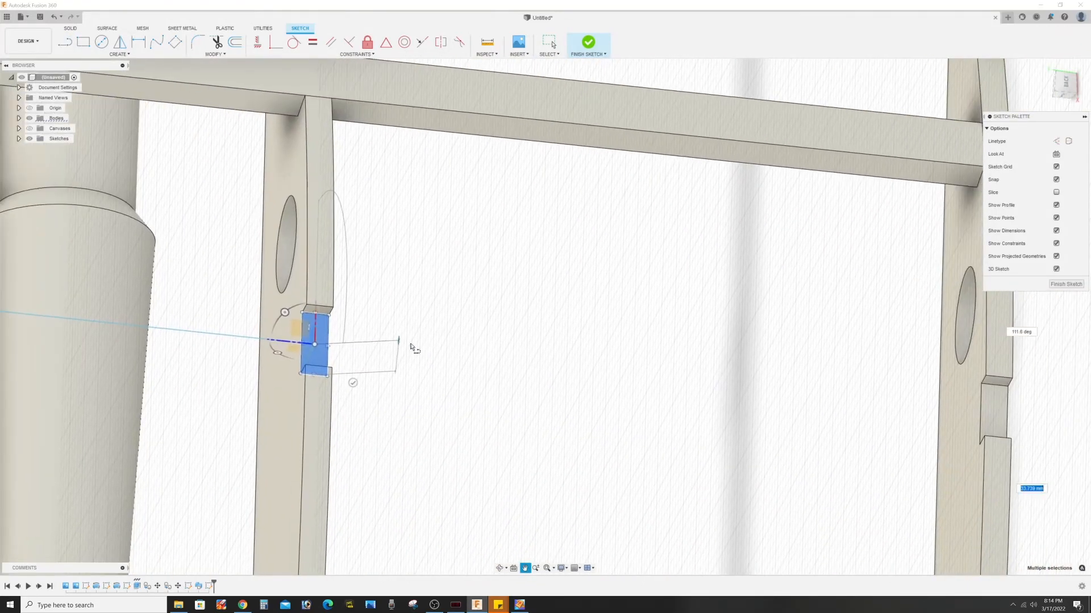
left_click(1003, 418)
scroll(858, 427, "down", 4)
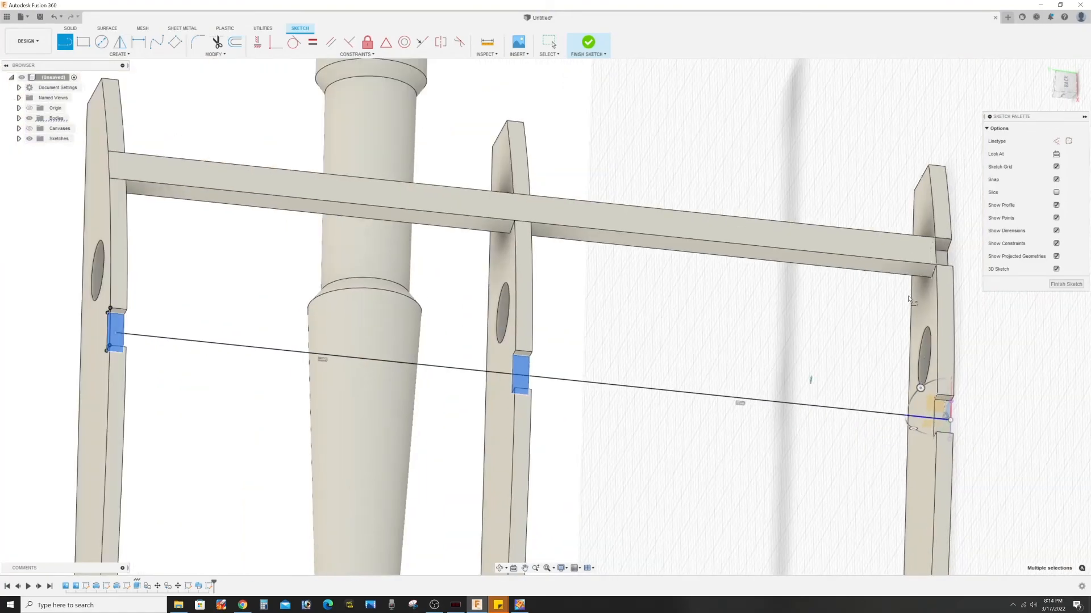
scroll(579, 455, "down", 2)
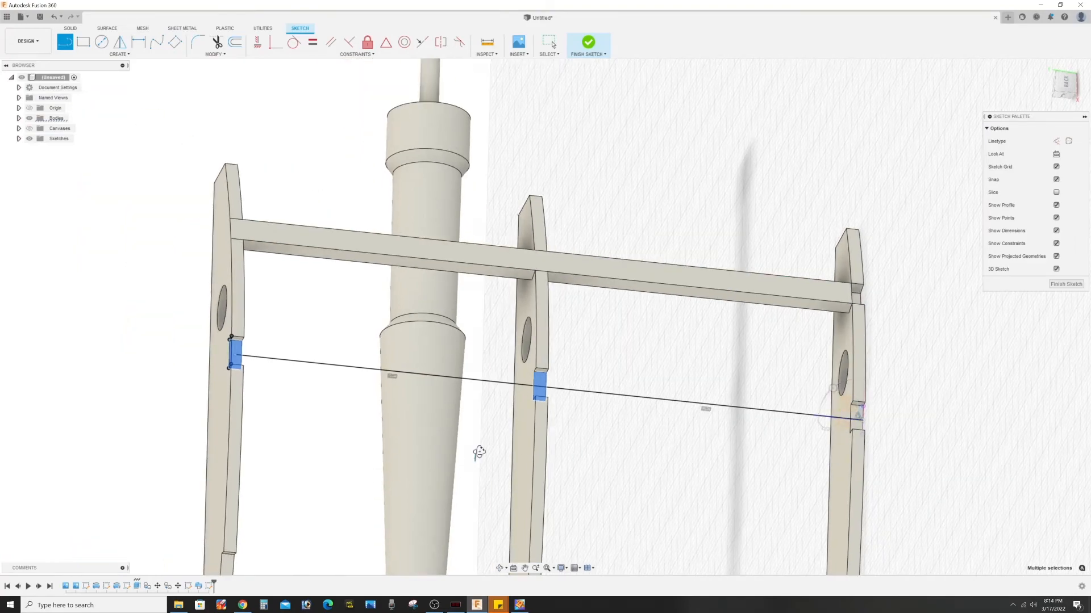
middle_click_drag(479, 453, 482, 450, "shift")
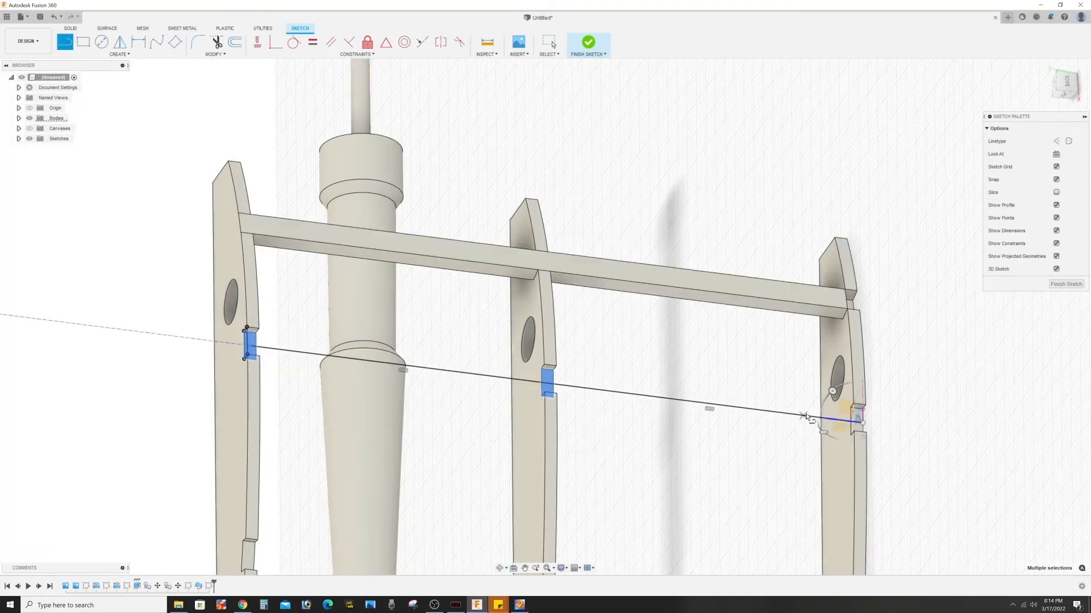
middle_click_drag(418, 409, 430, 402, "shift")
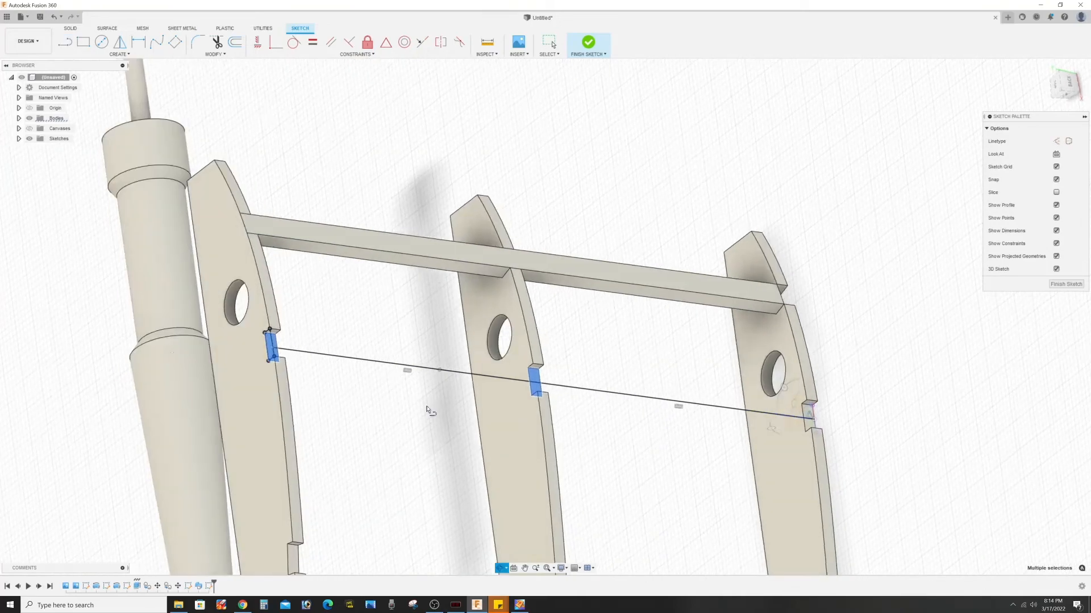
- Set up a Single Path sweep of the second-notch profile along the new line, with Perpendicular orientation
left_click(68, 29)
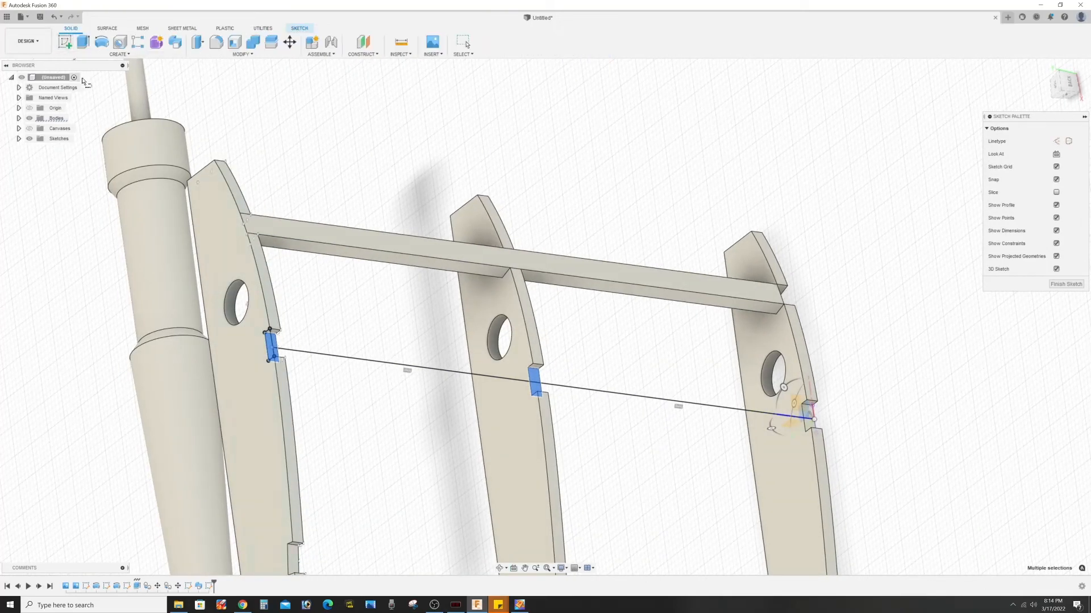
left_click(118, 54)
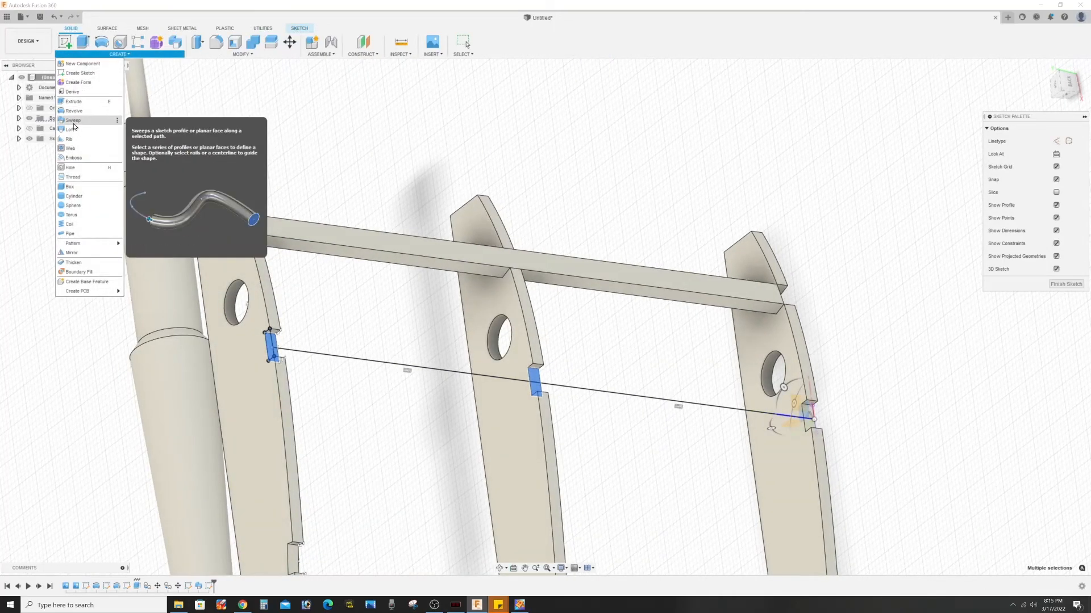
left_click(73, 122)
scroll(289, 356, "up", 5)
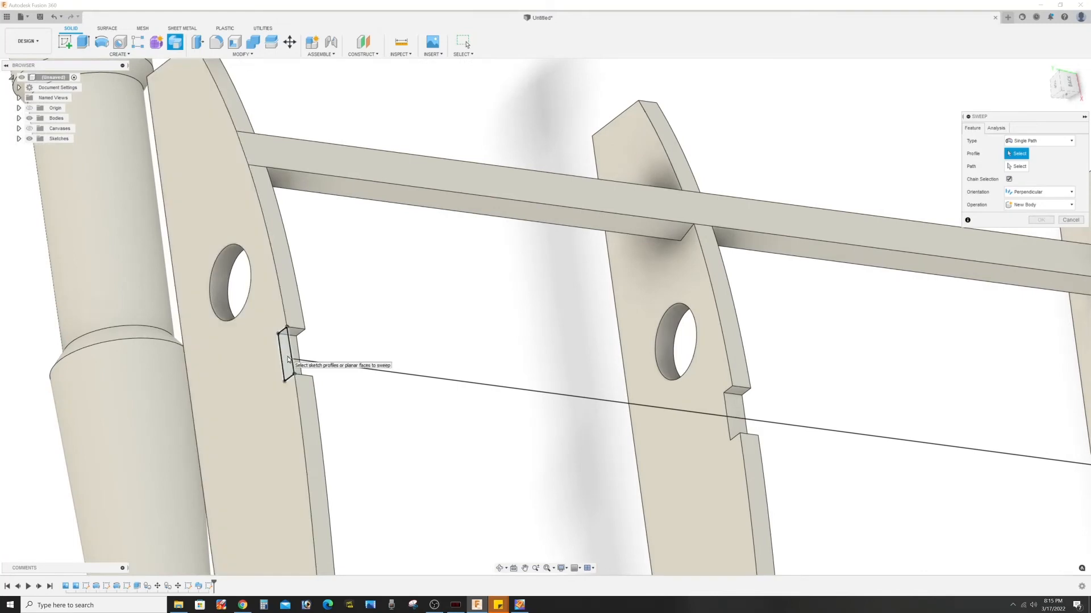
left_click(289, 358)
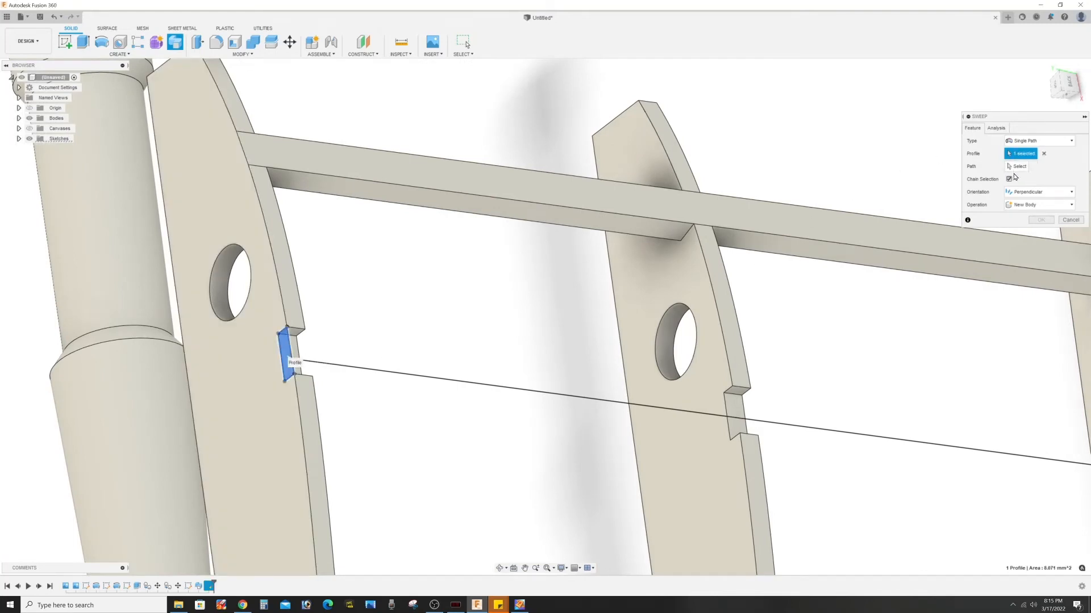
left_click(1016, 167)
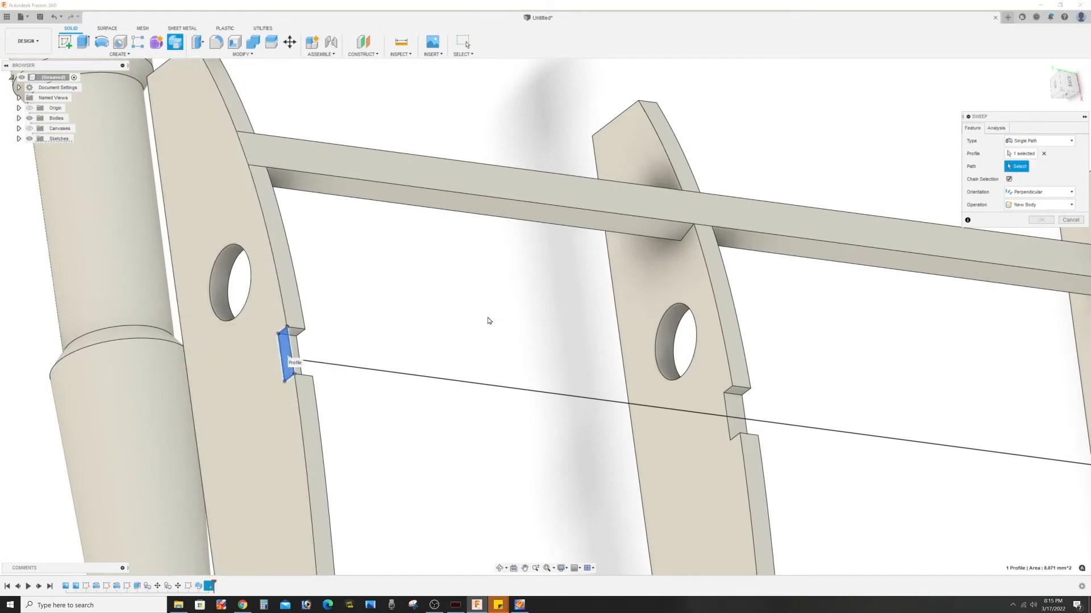
left_click(488, 387)
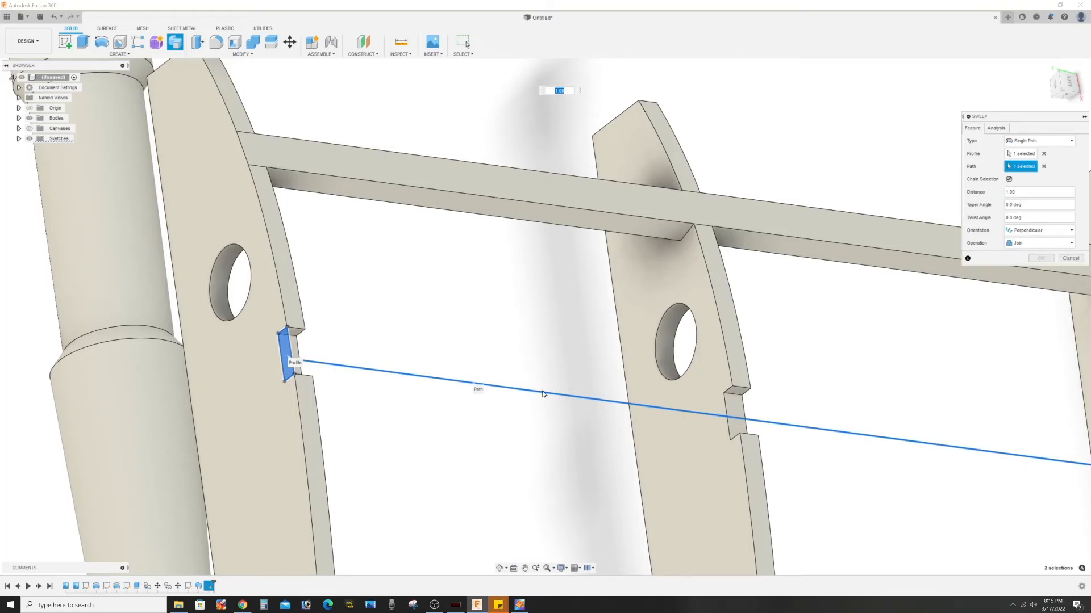
scroll(756, 401, "down", 3)
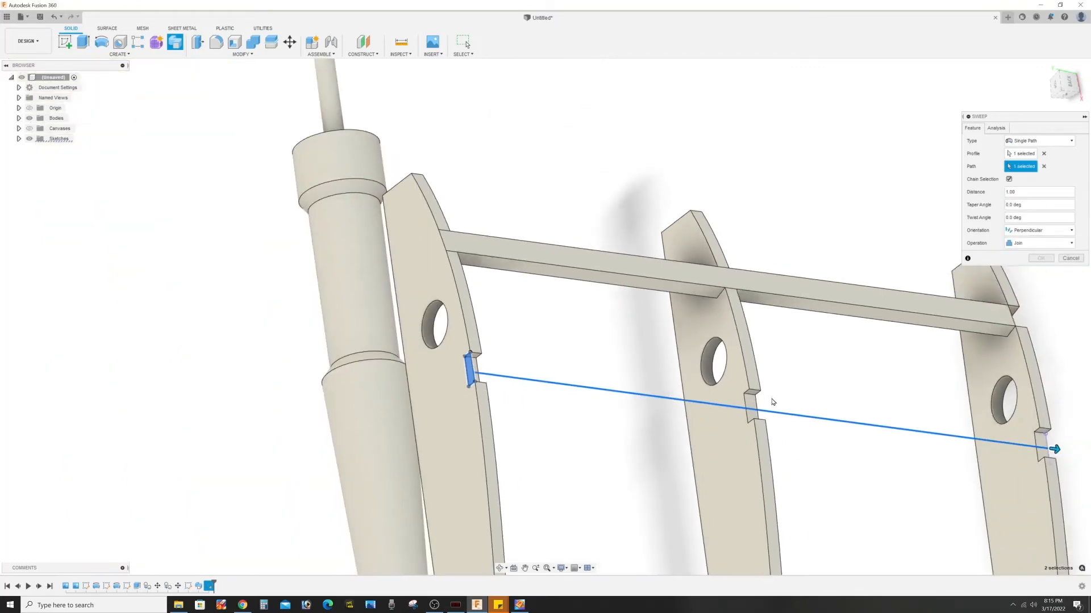
- Clear the sweep path and reselect the line running through the three ribs' second notches
left_click(597, 392)
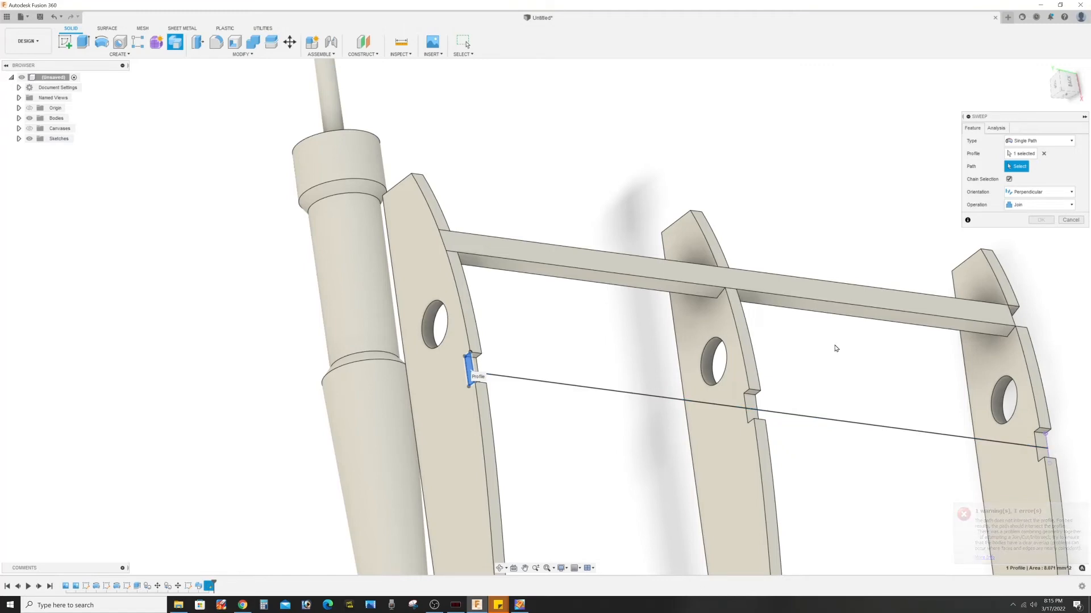
scroll(835, 348, "down", 5)
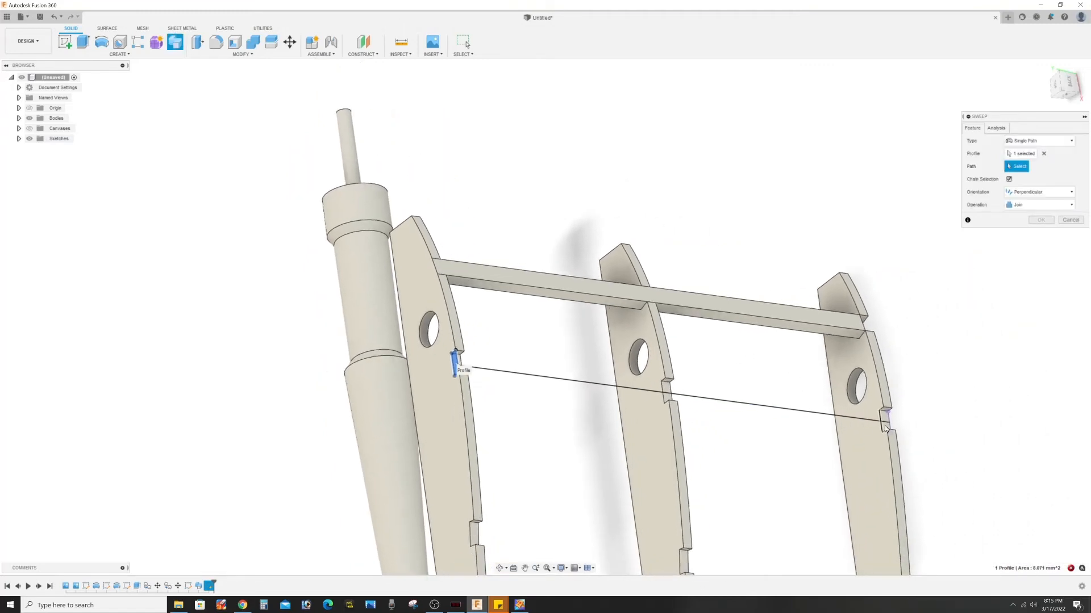
scroll(890, 426, "up", 5)
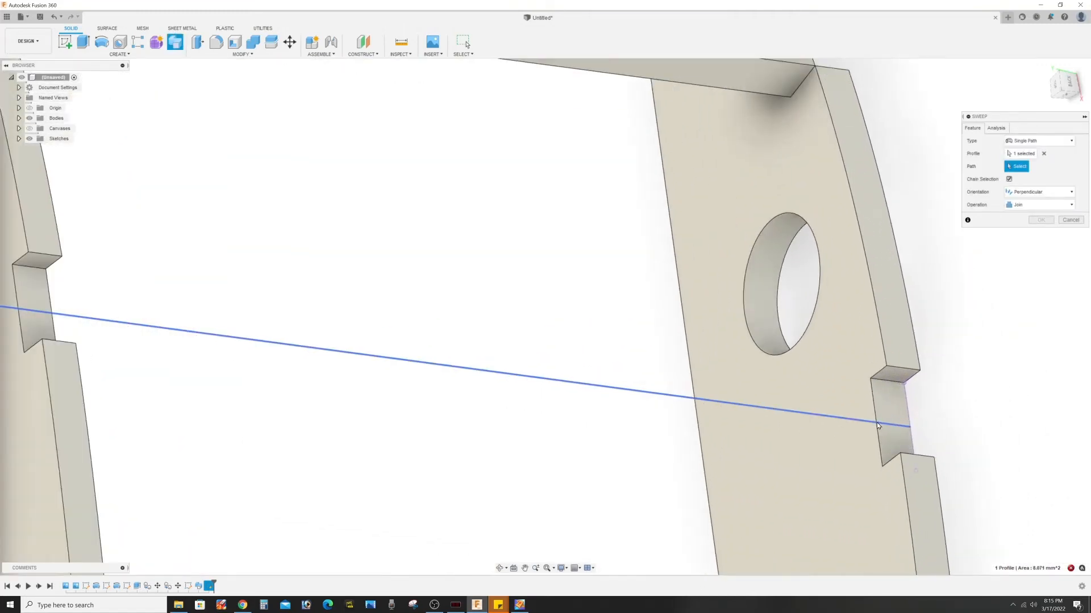
scroll(633, 334, "down", 3)
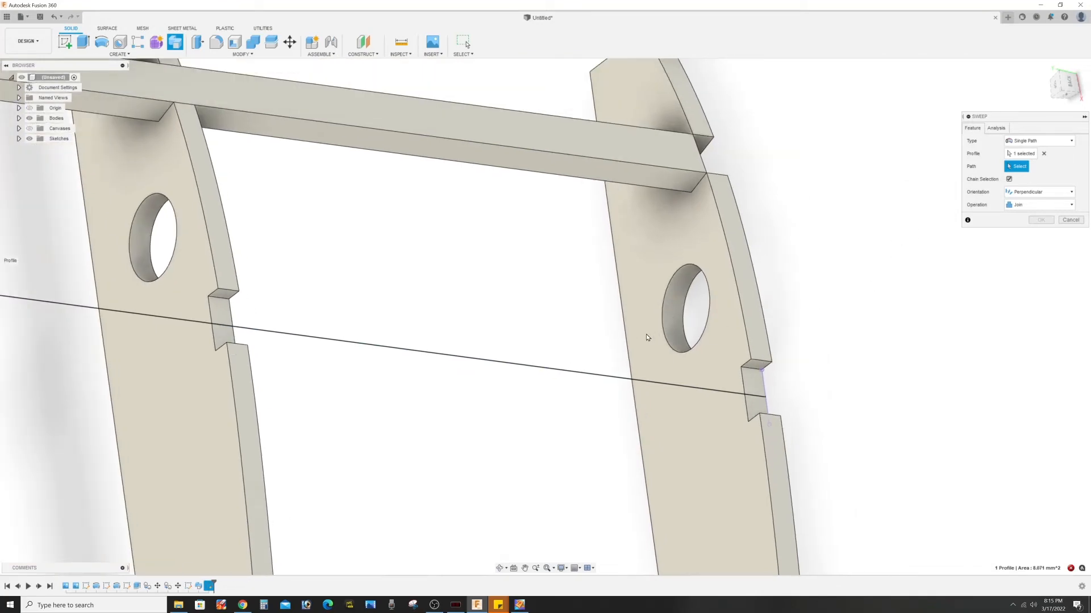
left_click(586, 374)
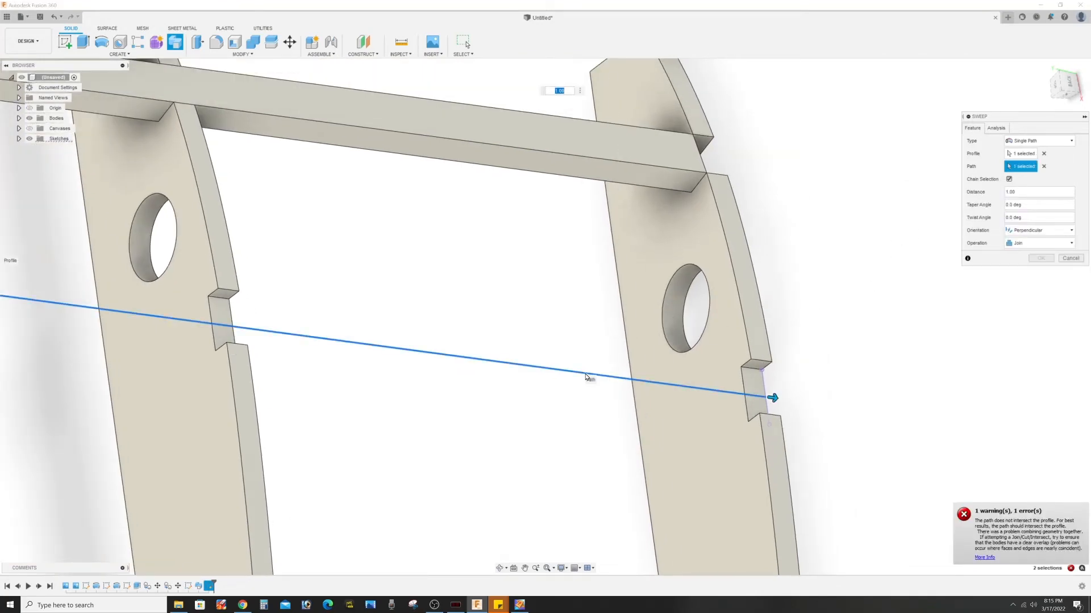
scroll(398, 363, "down", 4)
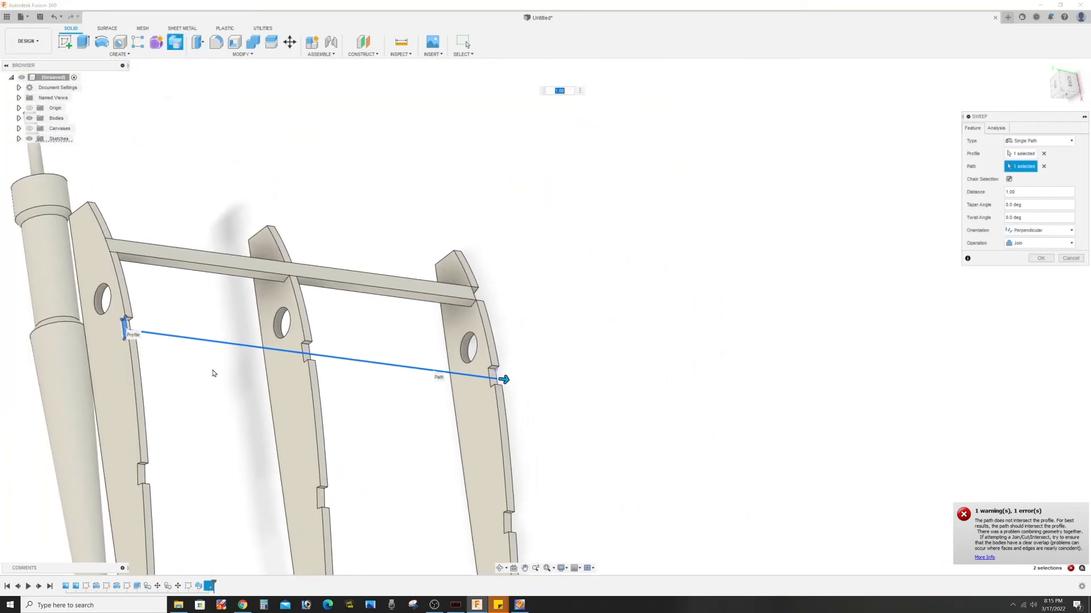
- Shorten the sweep distance to about 0.97 at the far rib and create the second spar as a new body
middle_click_drag(213, 373, 164, 362, "shift")
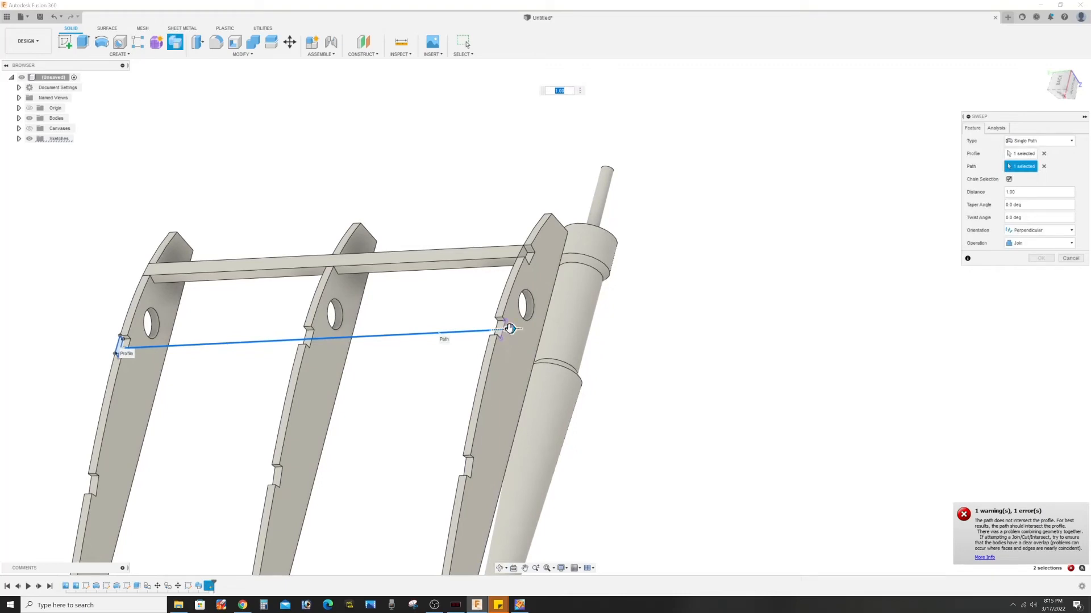
left_click_drag(510, 328, 500, 330)
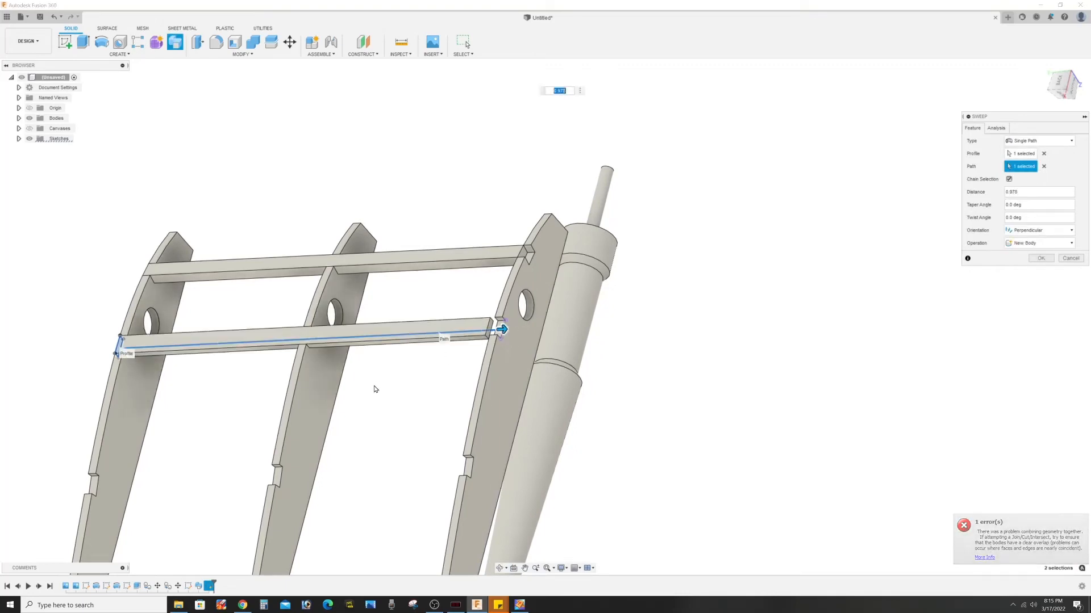
left_click(1039, 259)
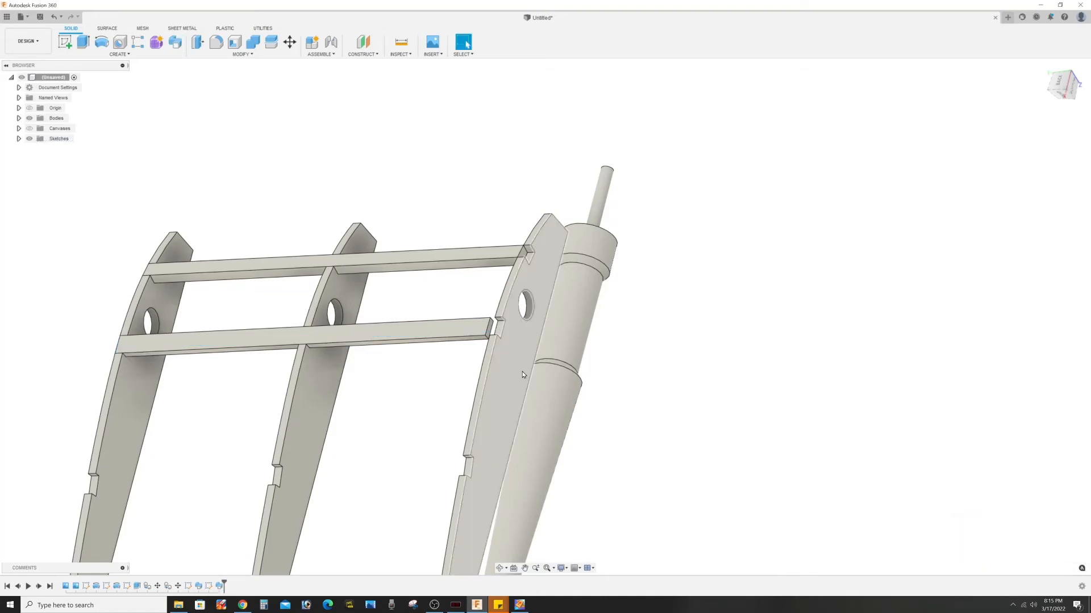
- Offset the second spar's end face by 2 mm so it fills the far rib's second notch
middle_click_drag(501, 392, 461, 357, "shift")
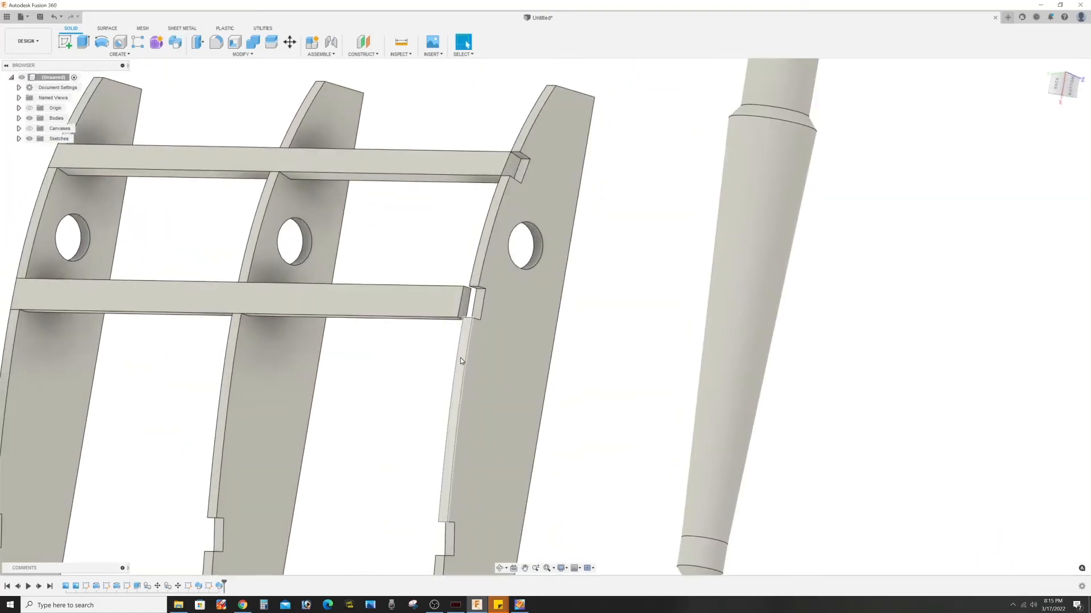
left_click(467, 304)
scroll(465, 307, "up", 5)
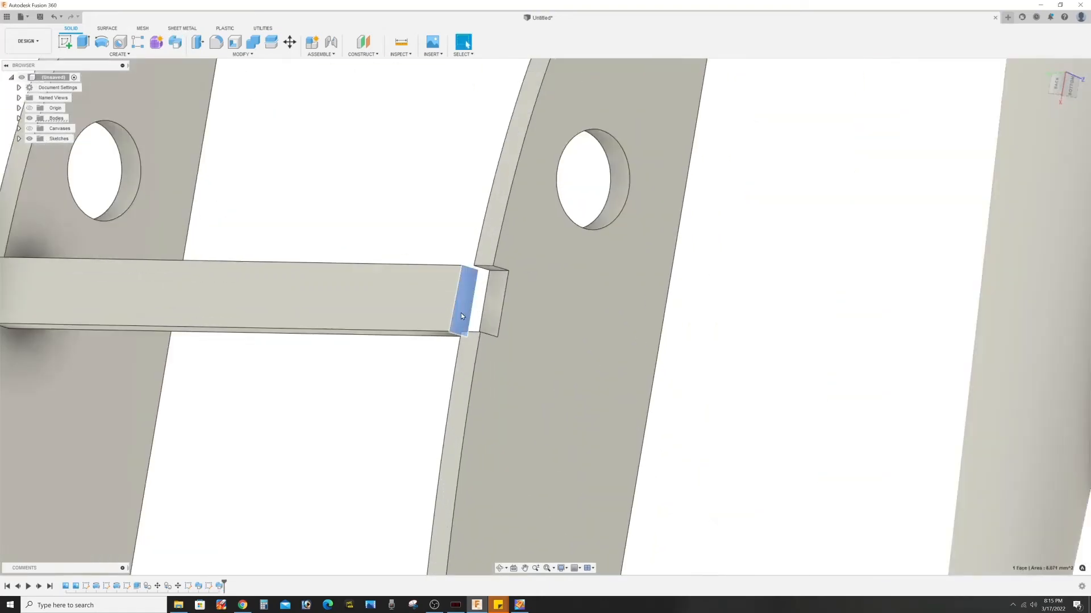
key("q")
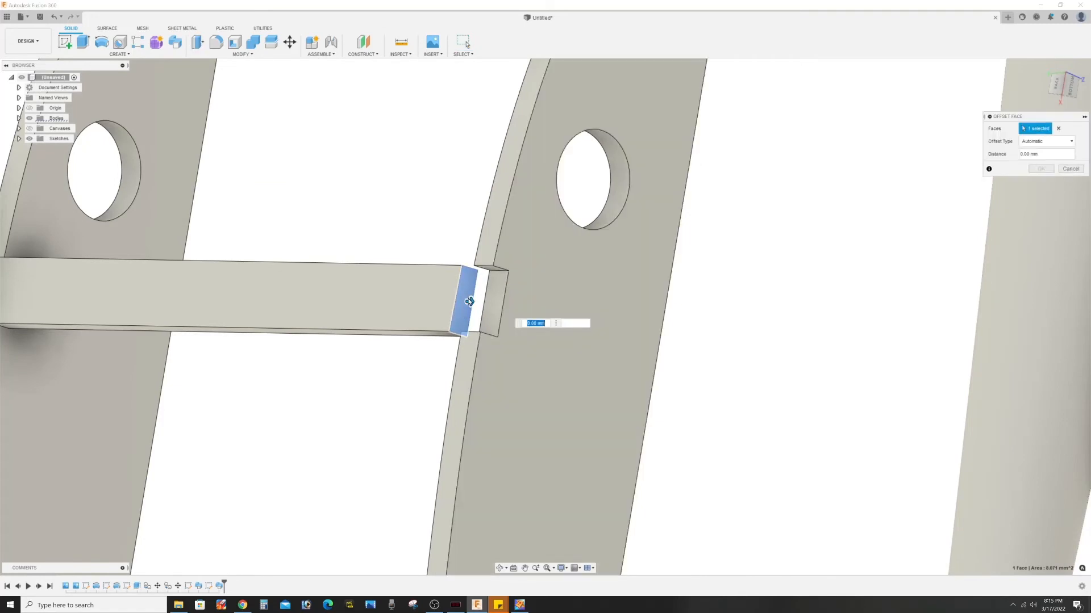
left_click_drag(470, 301, 488, 302)
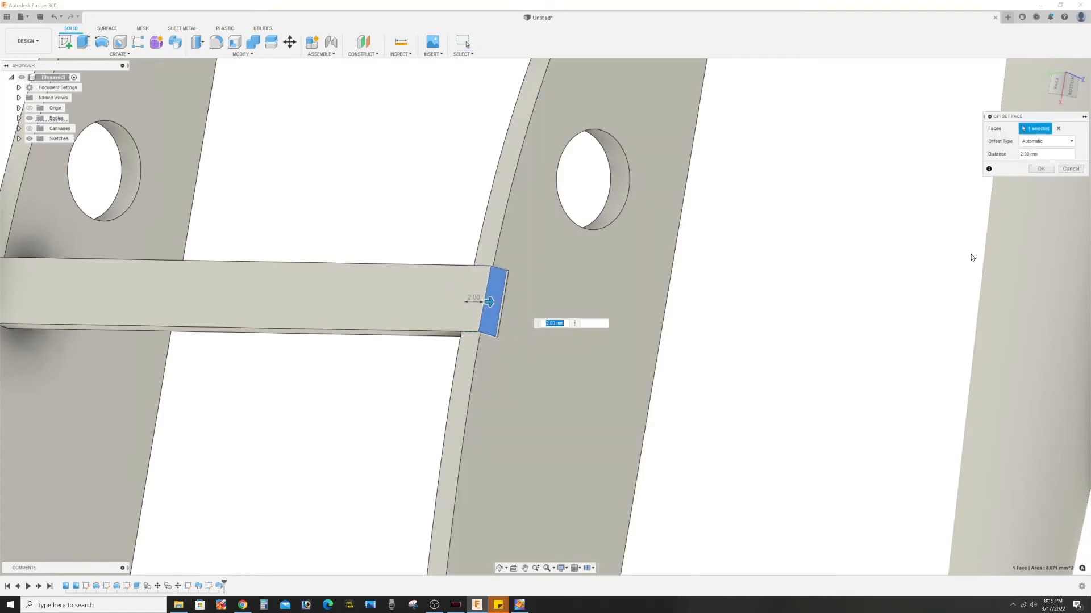
left_click(1049, 172)
- Try to offset the first spar's end face by 1 mm into the far rib's notch
scroll(670, 367, "down", 10)
middle_click_drag(628, 370, 489, 404, "shift")
scroll(355, 343, "up", 5)
left_click(332, 341)
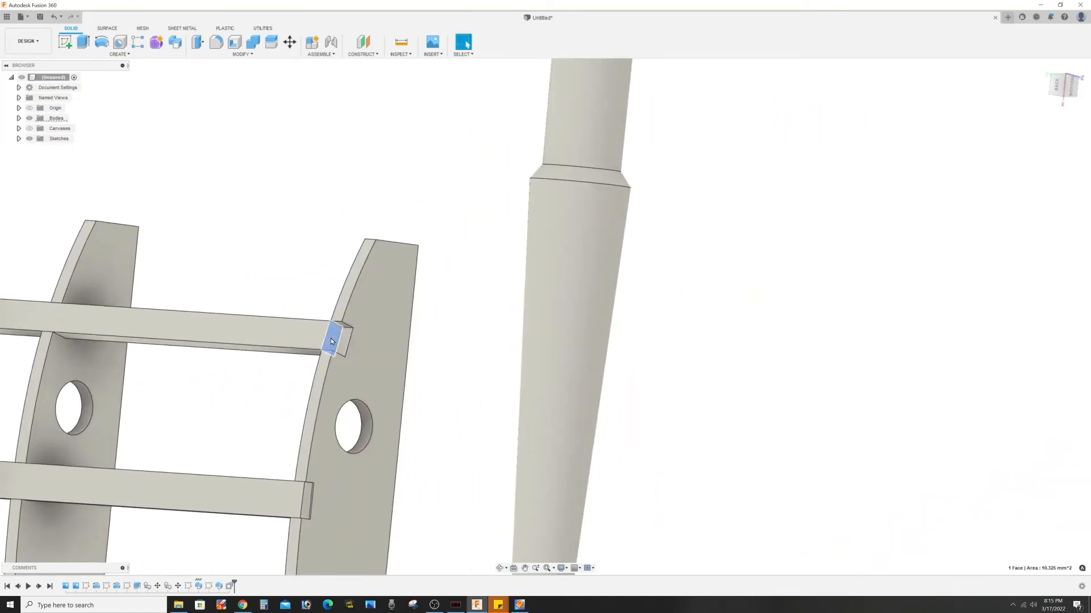
key("q")
left_click_drag(337, 339, 343, 341)
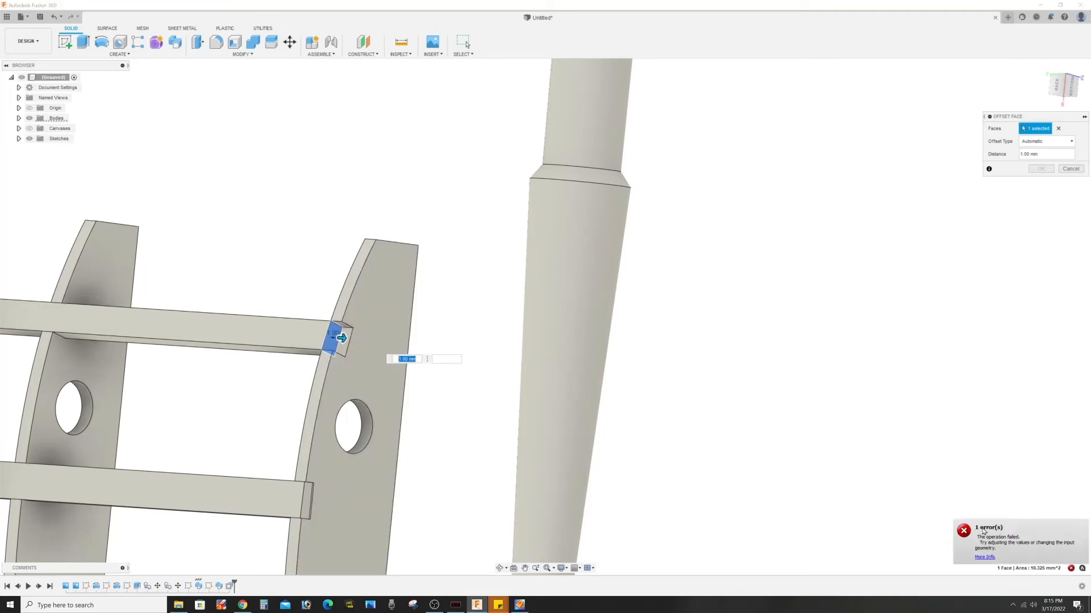
key("Escape")
- Start a sketch on the end rib's side face and trace the third notch as a closed four-sided profile
scroll(489, 419, "down", 6)
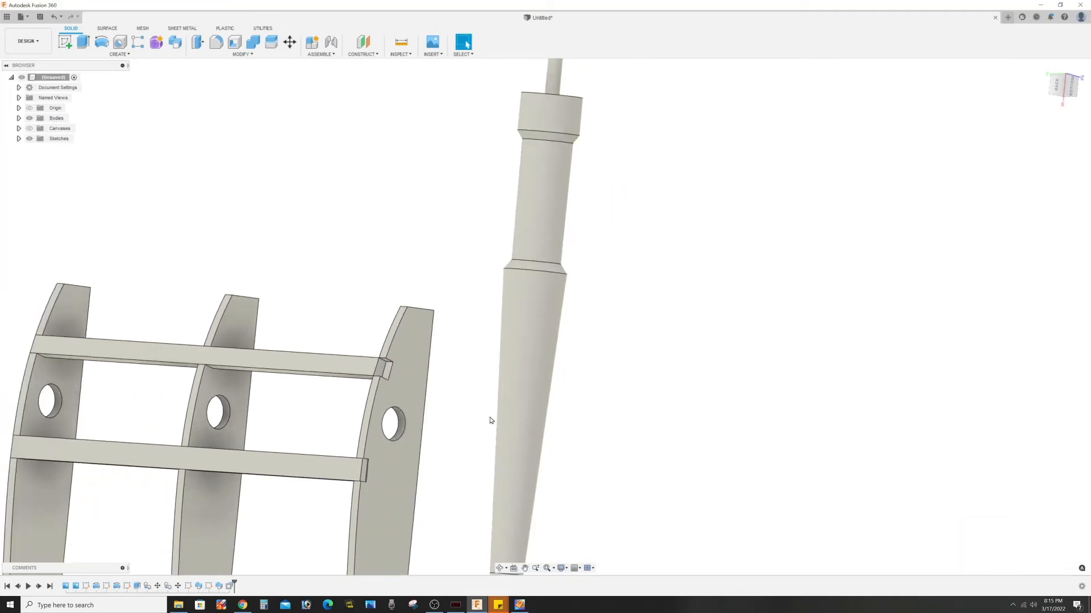
middle_click_drag(377, 485, 427, 401, "shift")
scroll(427, 400, "down", 1)
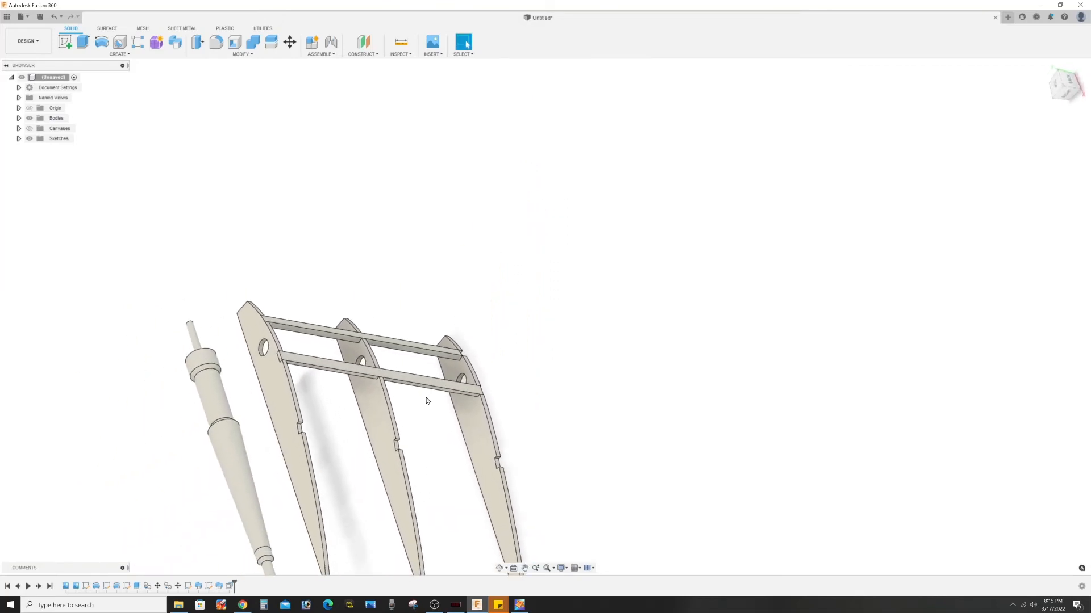
scroll(409, 402, "up", 3)
middle_click_drag(333, 461, 407, 428)
scroll(406, 428, "up", 4)
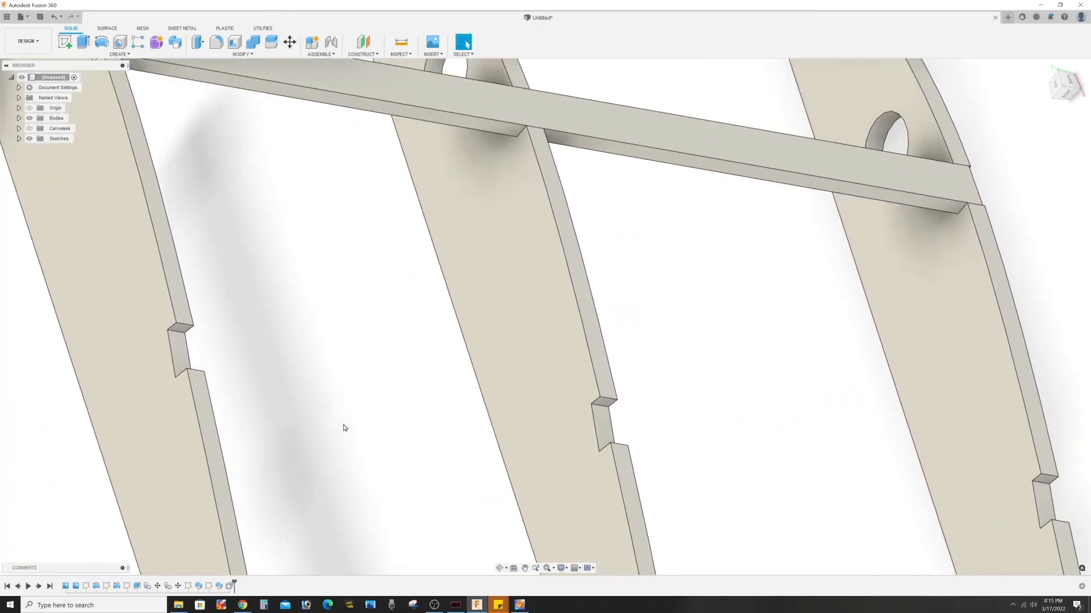
left_click(145, 313)
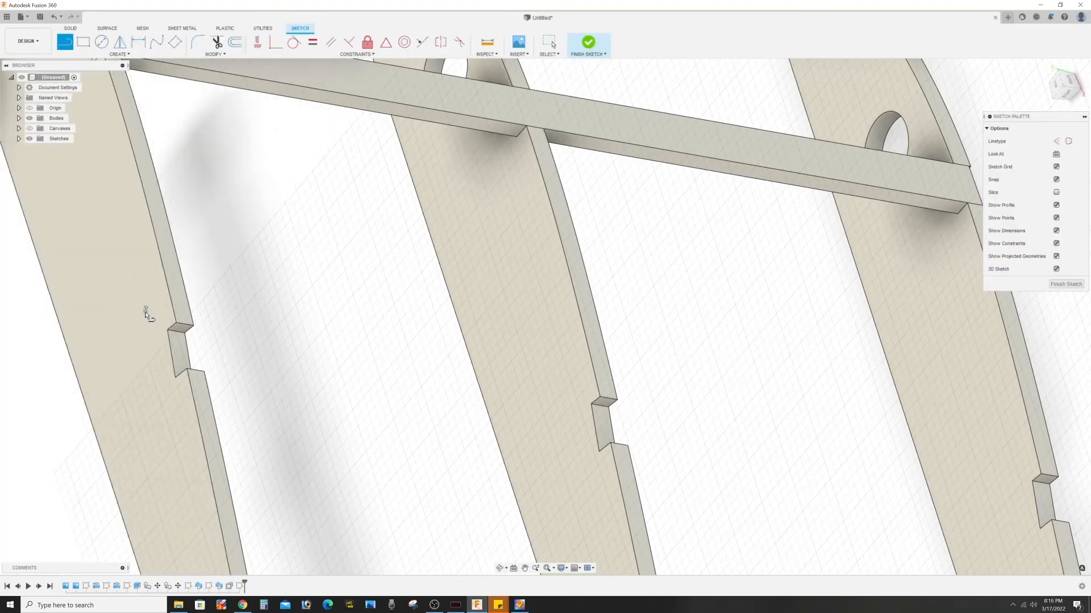
scroll(146, 313, "up", 3)
left_click(196, 330)
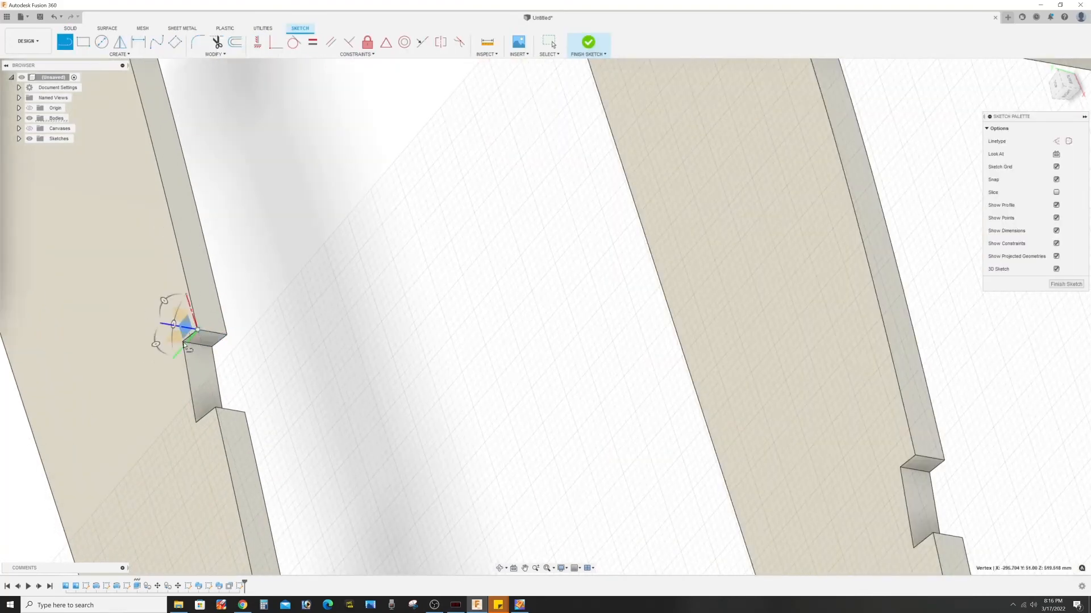
scroll(182, 346, "up", 3)
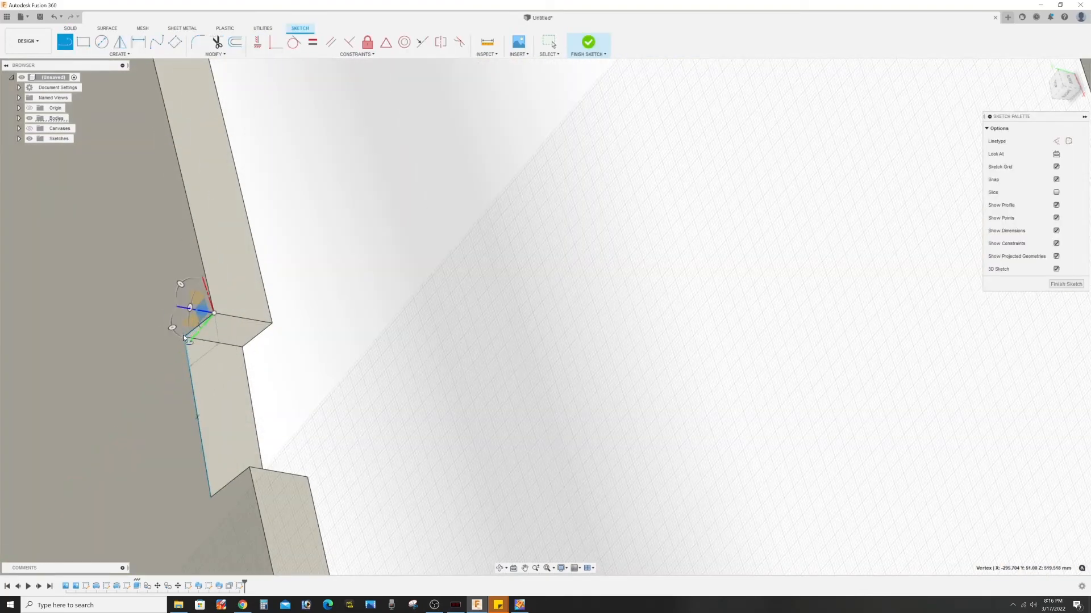
left_click(183, 337)
left_click(210, 497)
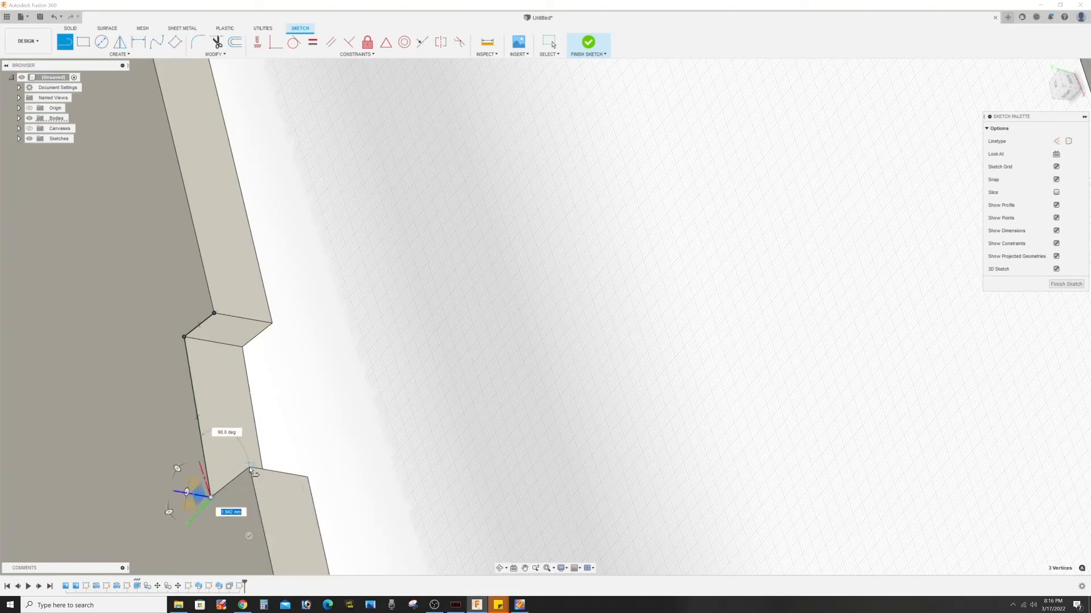
left_click(251, 468)
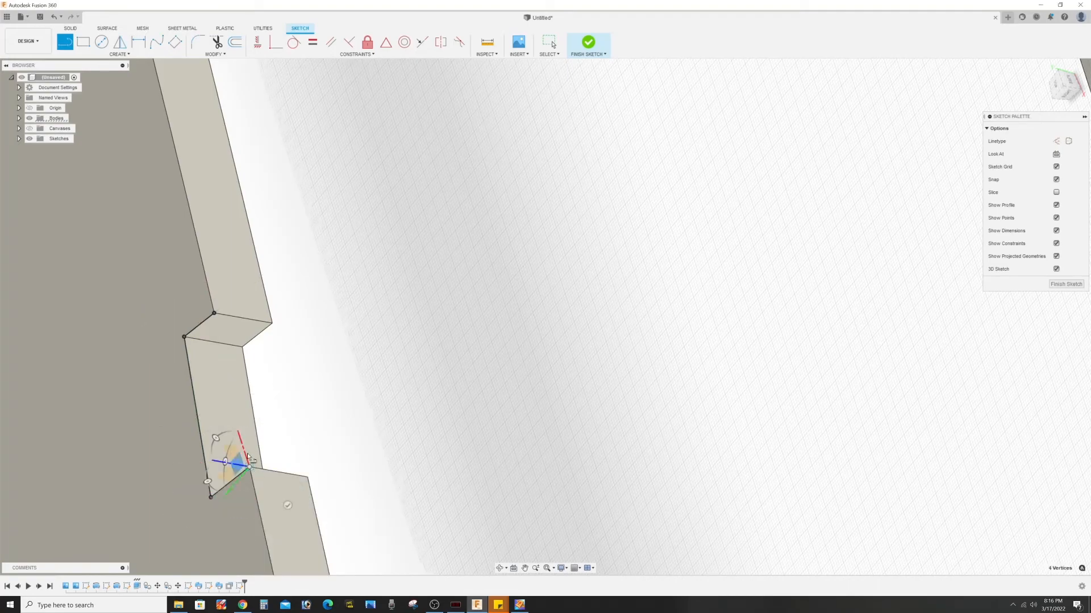
left_click(213, 314)
- Draw a path line from the end rib's third notch face through the middle rib's matching notch to the far rib's notch
scroll(389, 405, "down", 4)
middle_click_drag(533, 475, 507, 475, "shift")
left_click(434, 397)
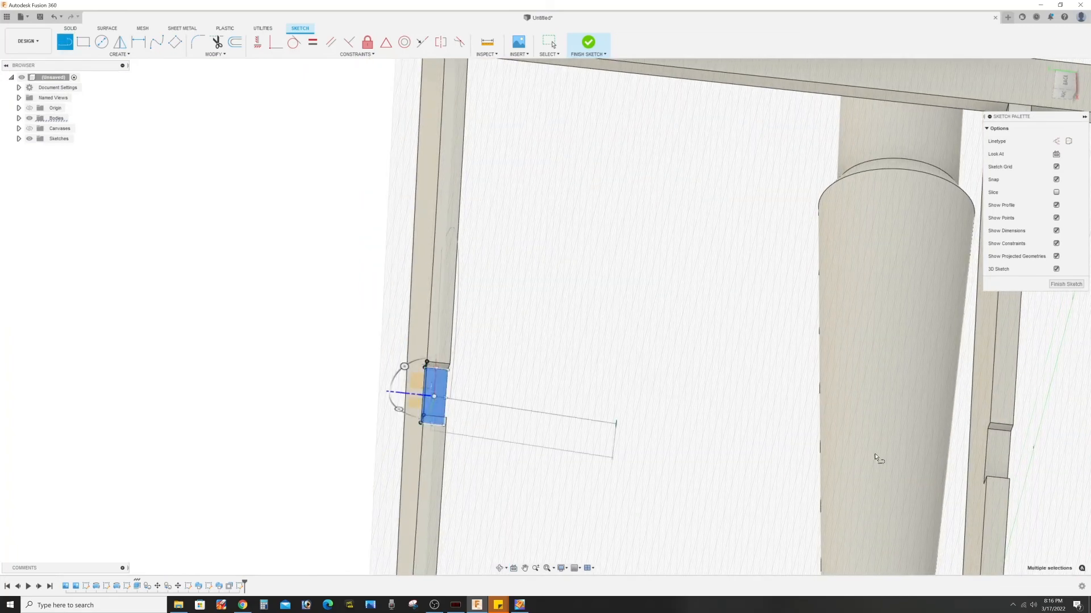
left_click(995, 459)
middle_click_drag(980, 458, 650, 428)
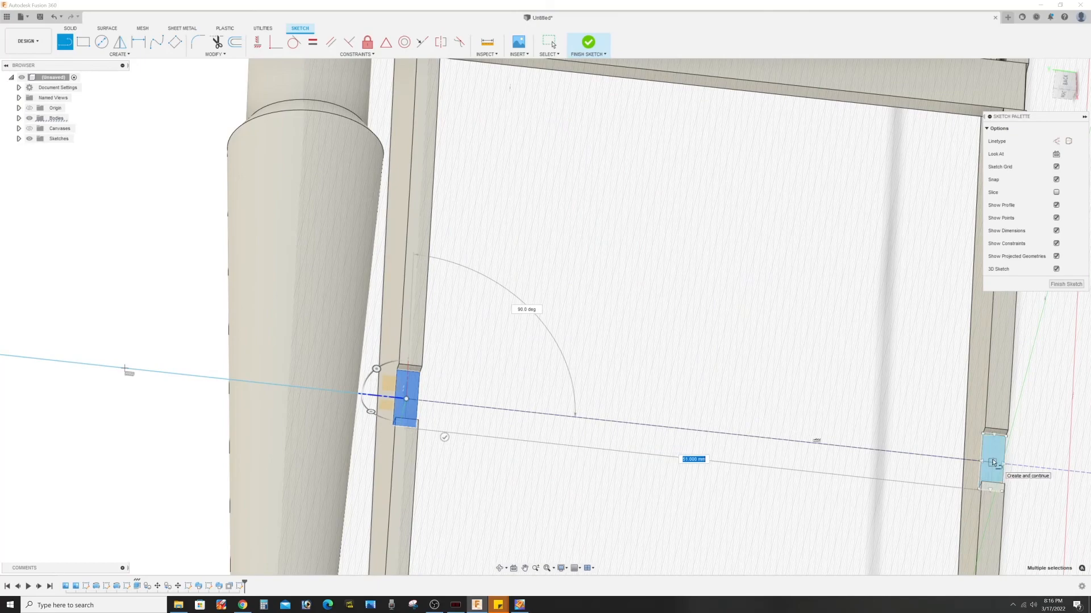
left_click(993, 462)
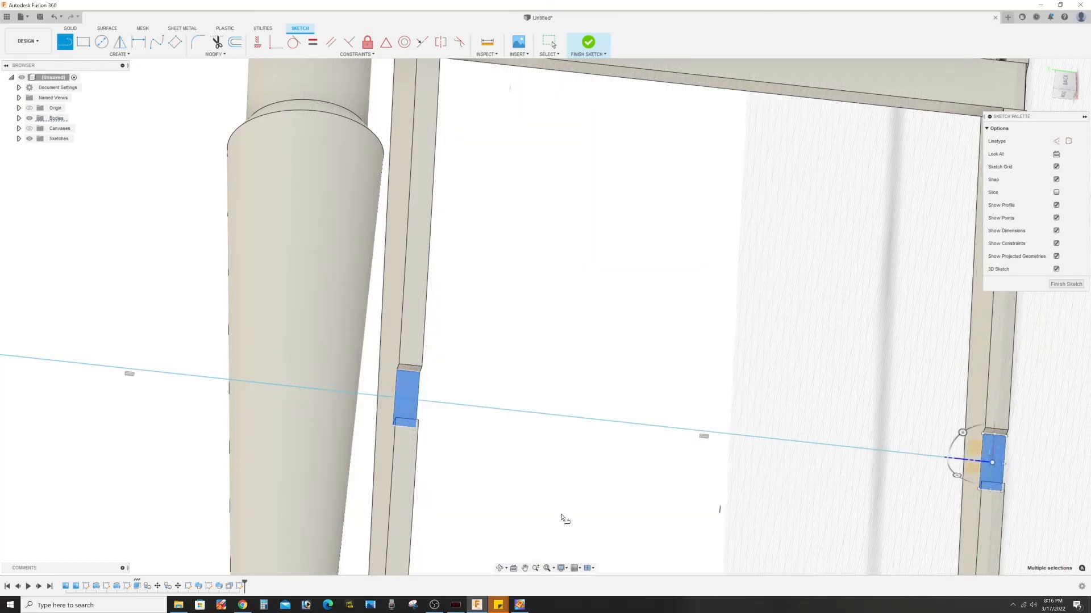
- Sweep the third-notch profile along the full new line as a Single Path, Perpendicular sweep, creating the third spar as a new body
scroll(559, 500, "down", 3)
middle_click_drag(465, 497, 387, 428, "shift")
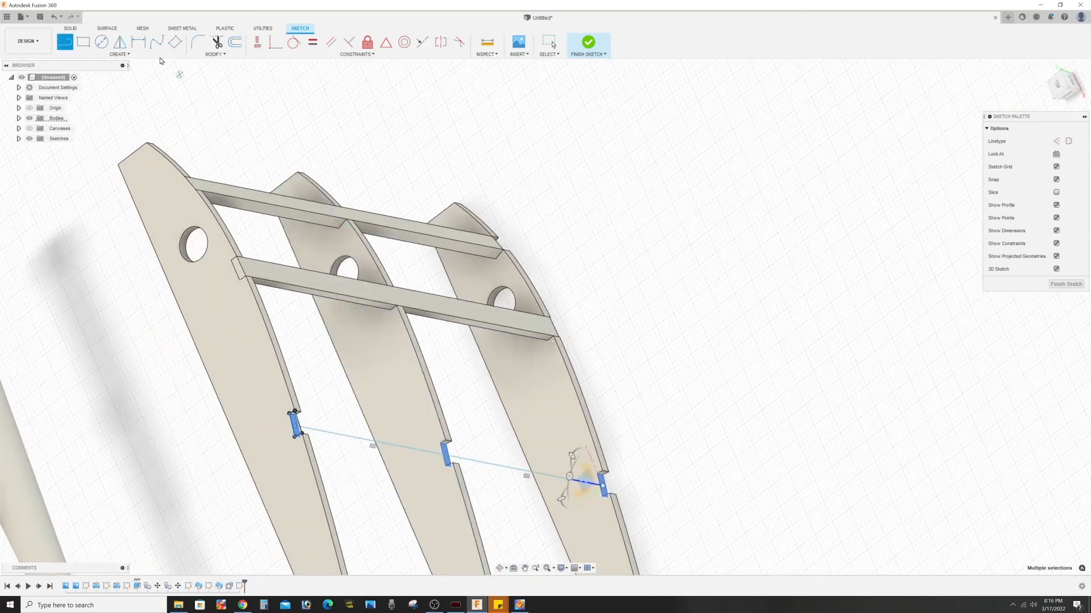
left_click(72, 29)
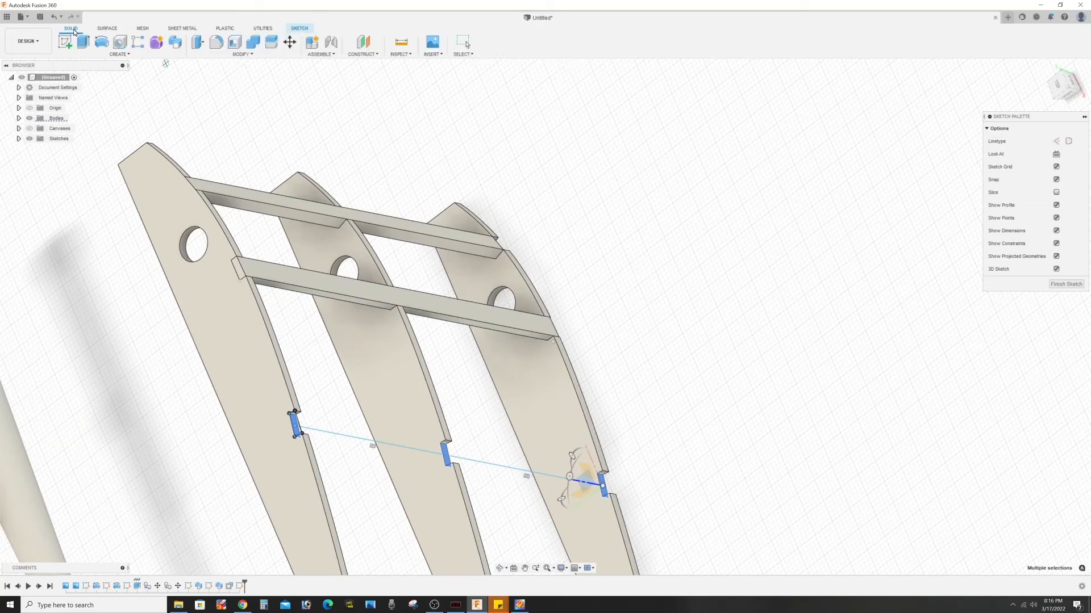
left_click(174, 43)
scroll(251, 369, "up", 3)
left_click(328, 529)
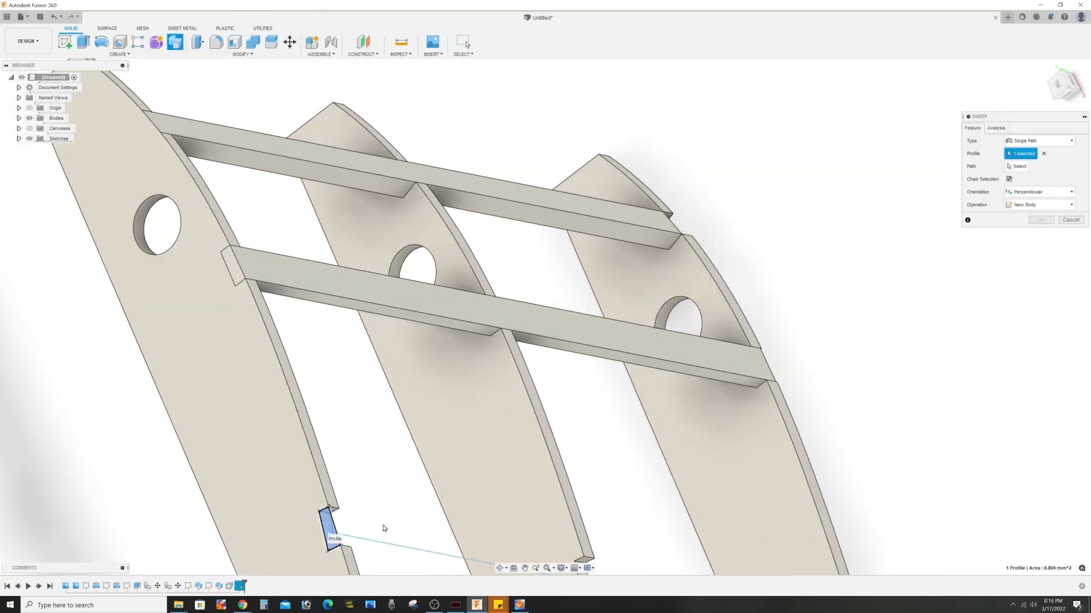
left_click(1016, 169)
middle_click_drag(540, 423, 518, 304)
left_click(454, 447)
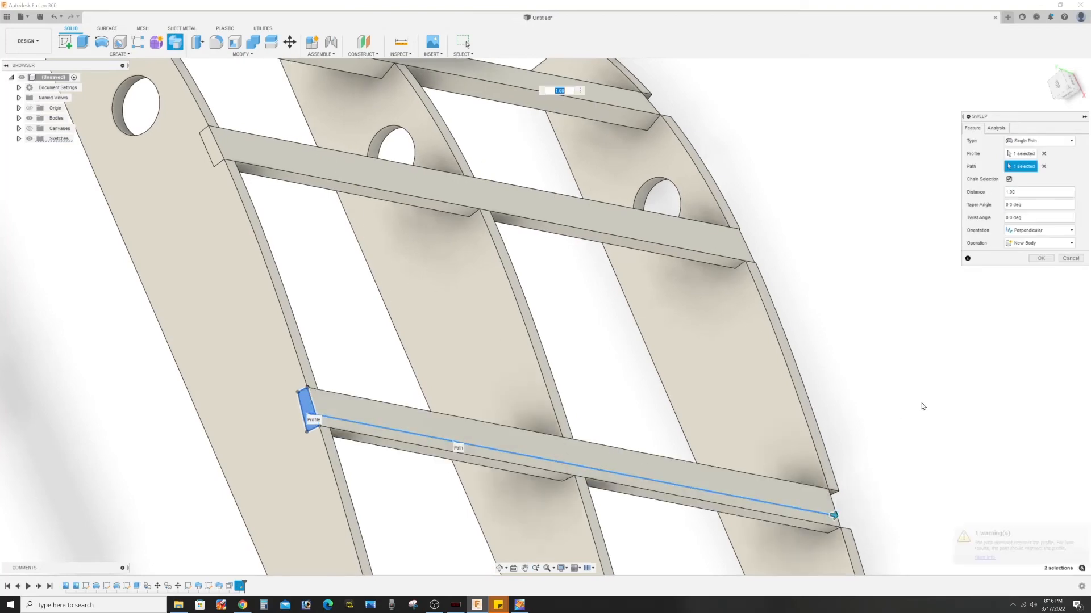
left_click(1041, 259)
- From the back view, sketch a freehand circle about 6947 mm² in area beside the spinner and rib assembly
scroll(698, 431, "down", 5)
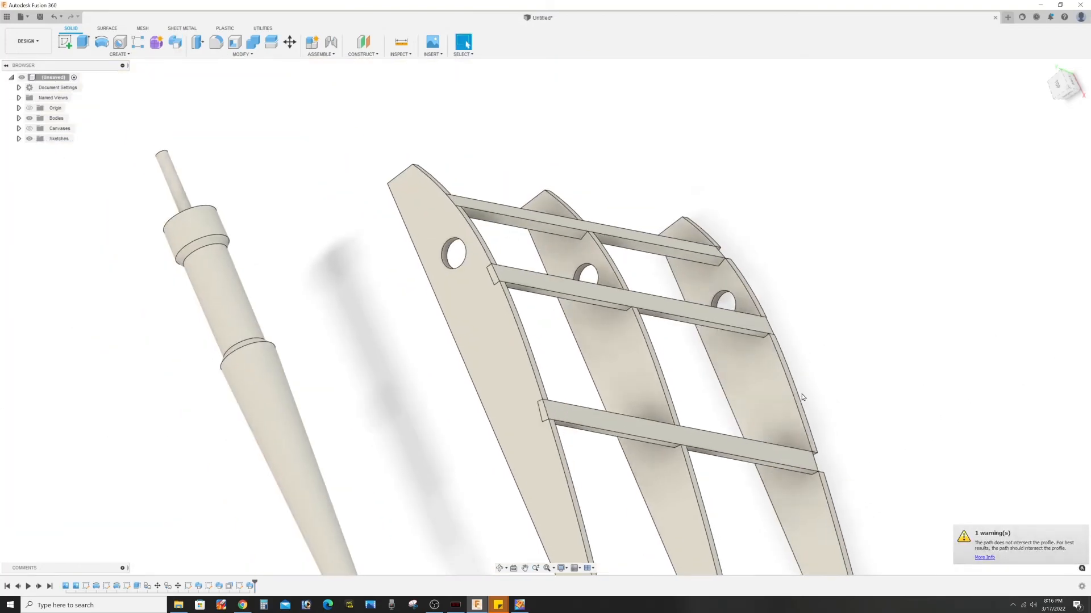
middle_click_drag(696, 433, 585, 343, "shift")
scroll(713, 448, "down", 8)
scroll(574, 336, "down", 5)
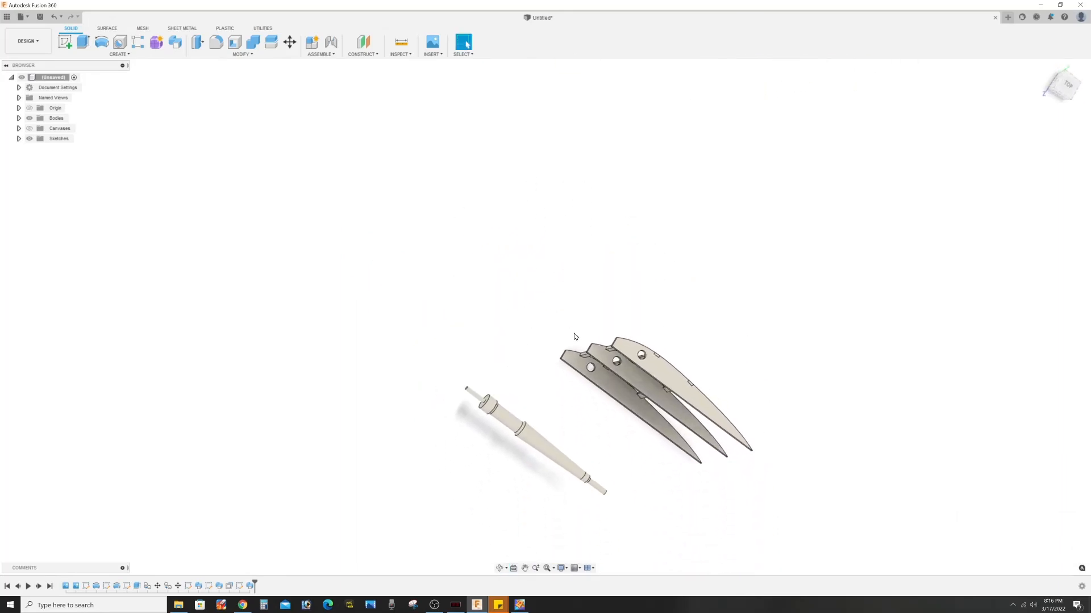
scroll(509, 383, "up", 5)
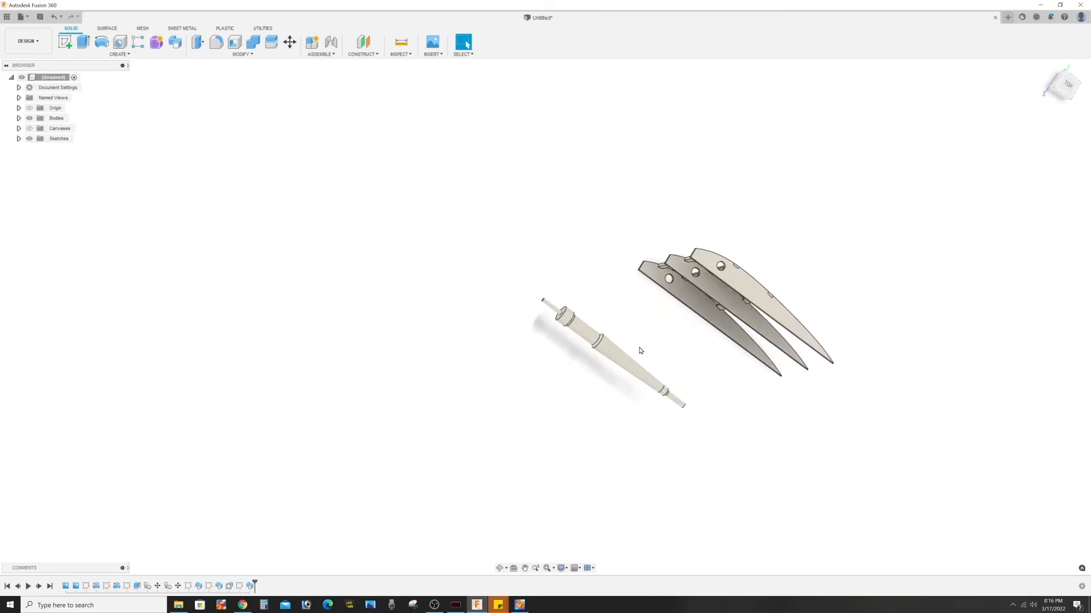
middle_click_drag(655, 350, 612, 348, "shift")
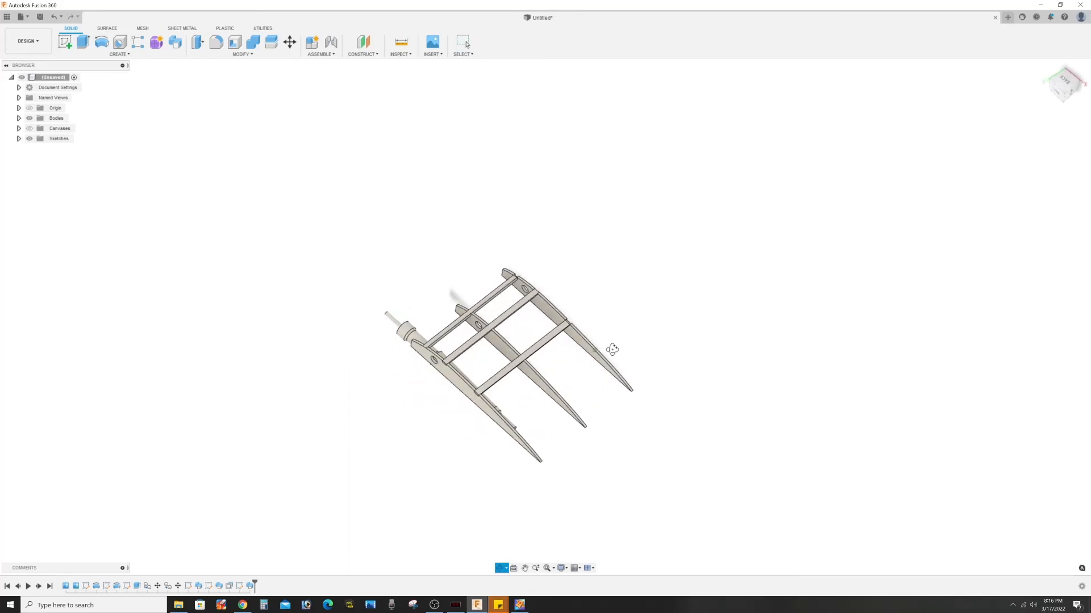
left_click(1063, 84)
scroll(632, 346, "down", 3)
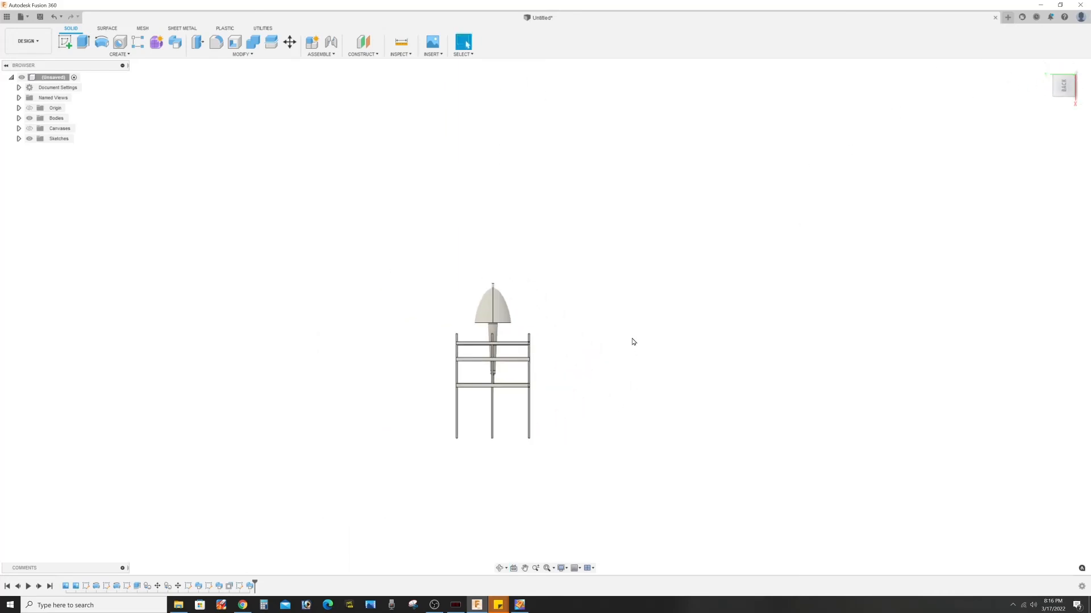
scroll(634, 342, "up", 3)
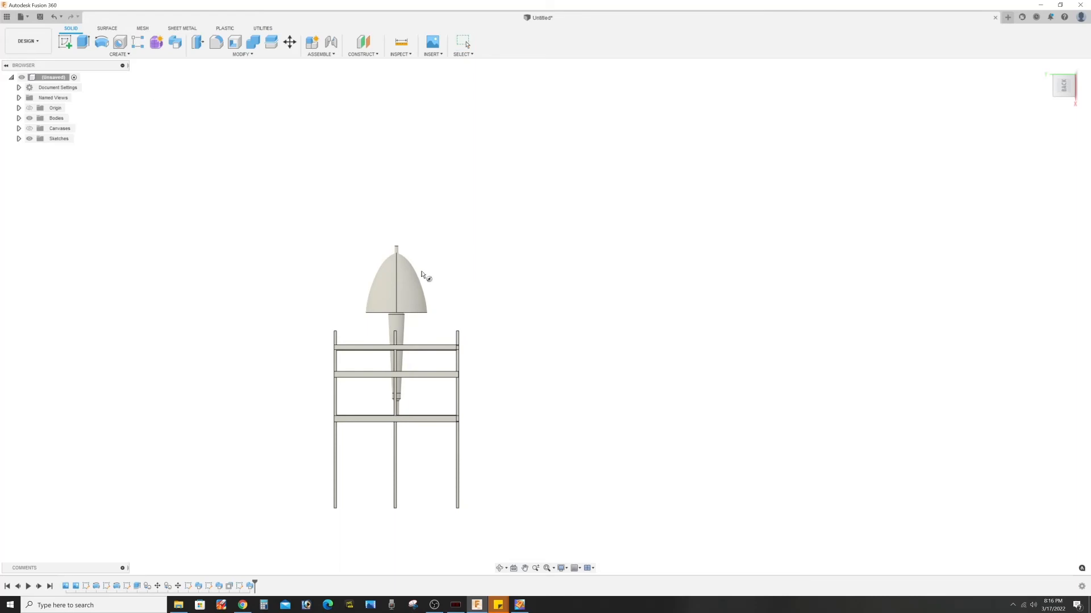
left_click(555, 326)
left_click(610, 324)
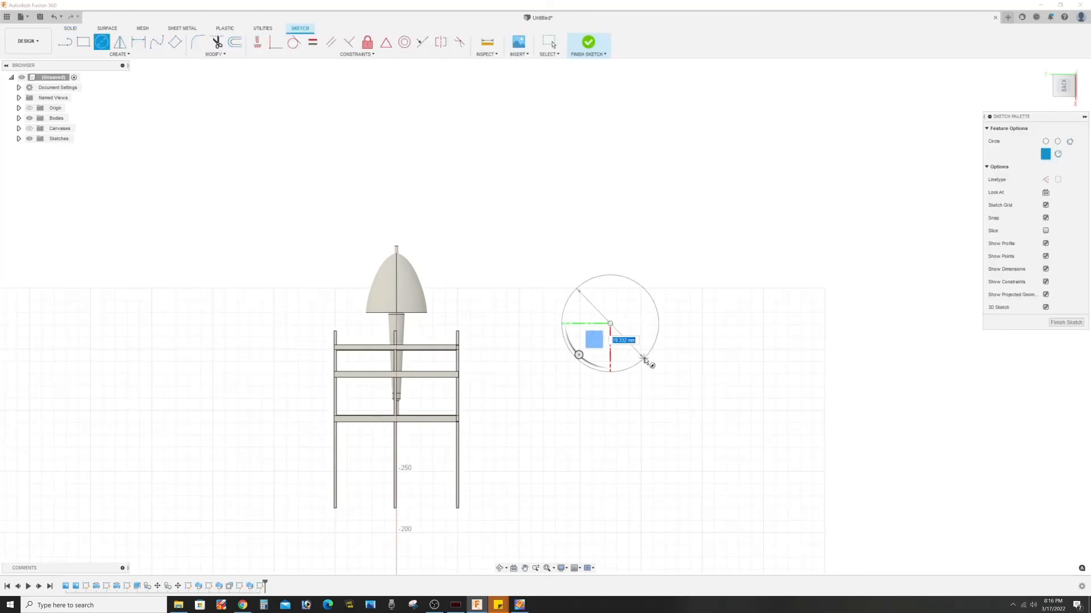
left_click(653, 362)
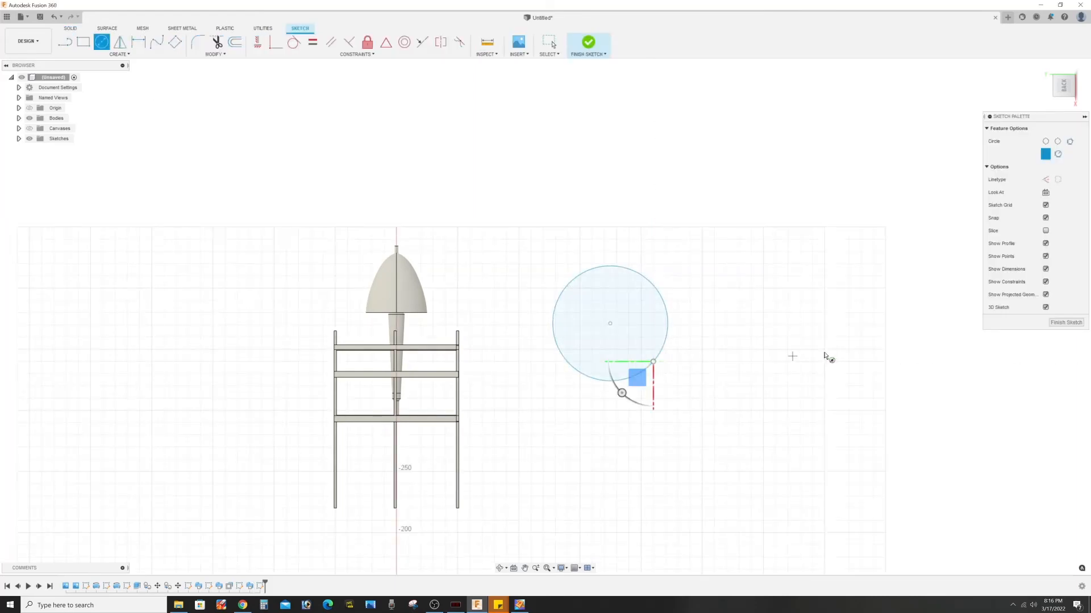
key("Escape")
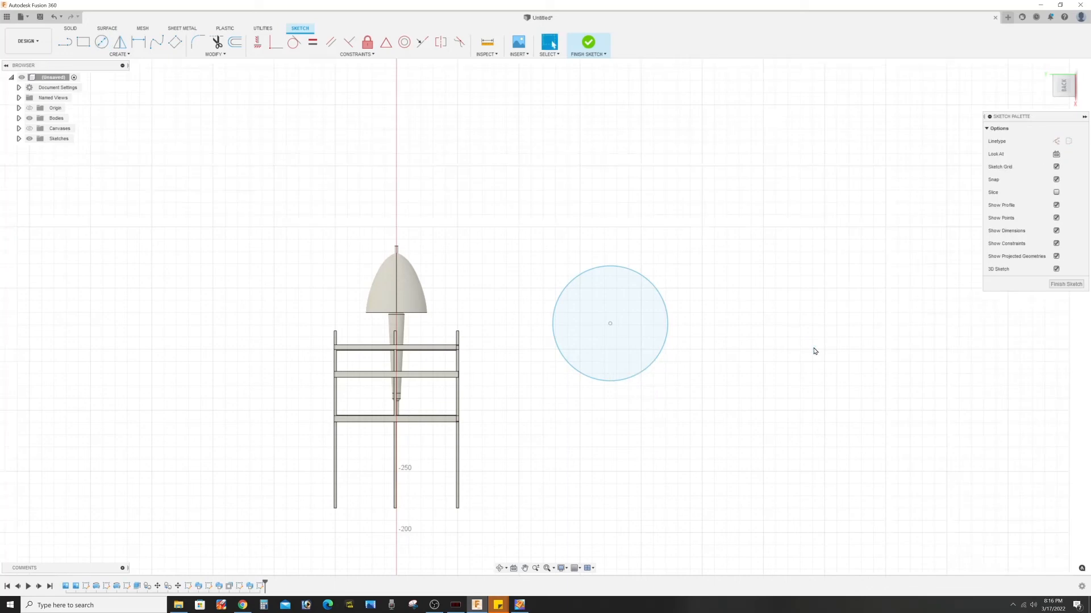
- Extrude the circle to one side as a new body to form a thick disc
left_click(643, 350)
mouse_move(724, 404)
middle_mouse_down("shift")
mouse_move(726, 367)
mouse_move(724, 377)
middle_mouse_up("shift")
key("e")
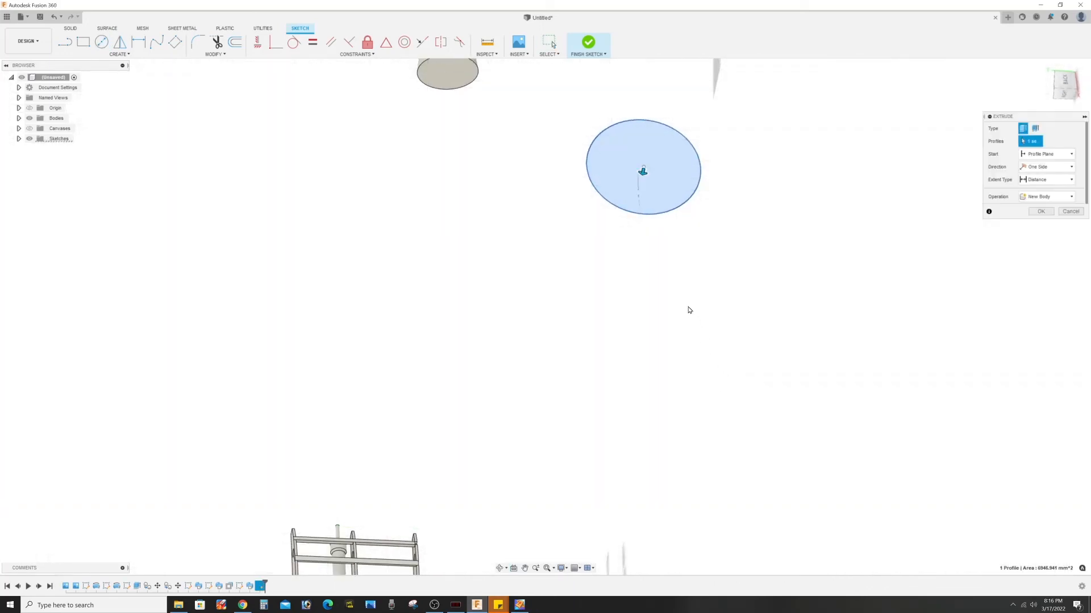
type("5")
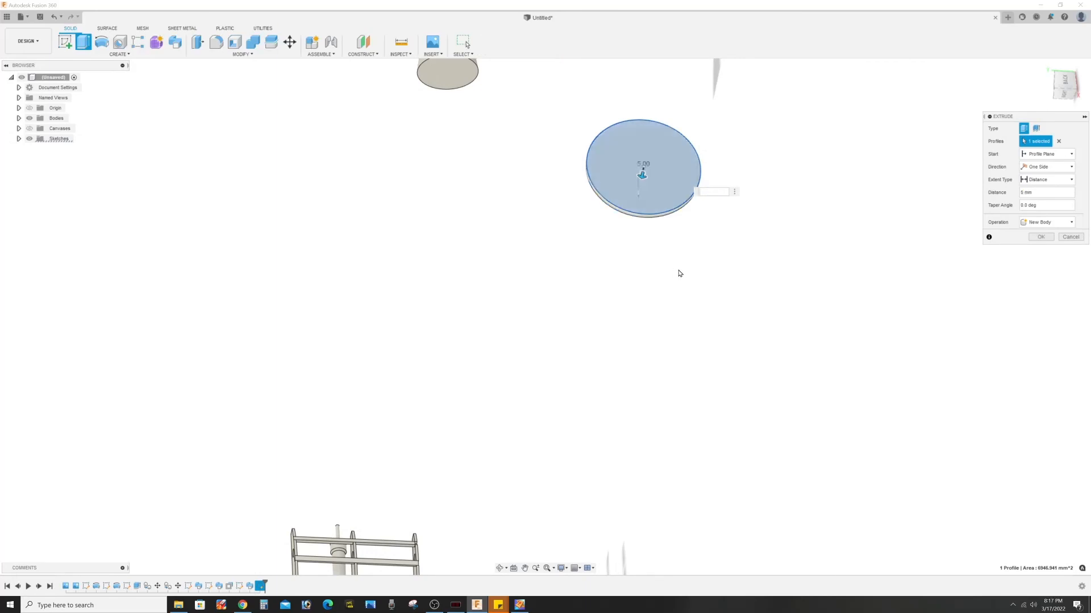
type("5")
key("Return")
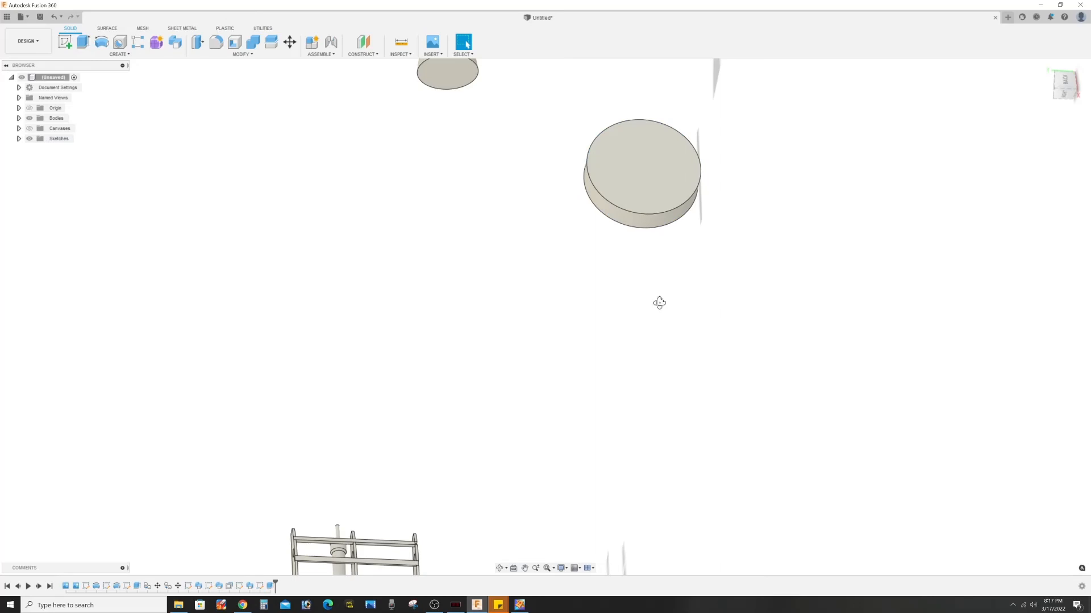
middle_click_drag(659, 302, 686, 319, "shift")
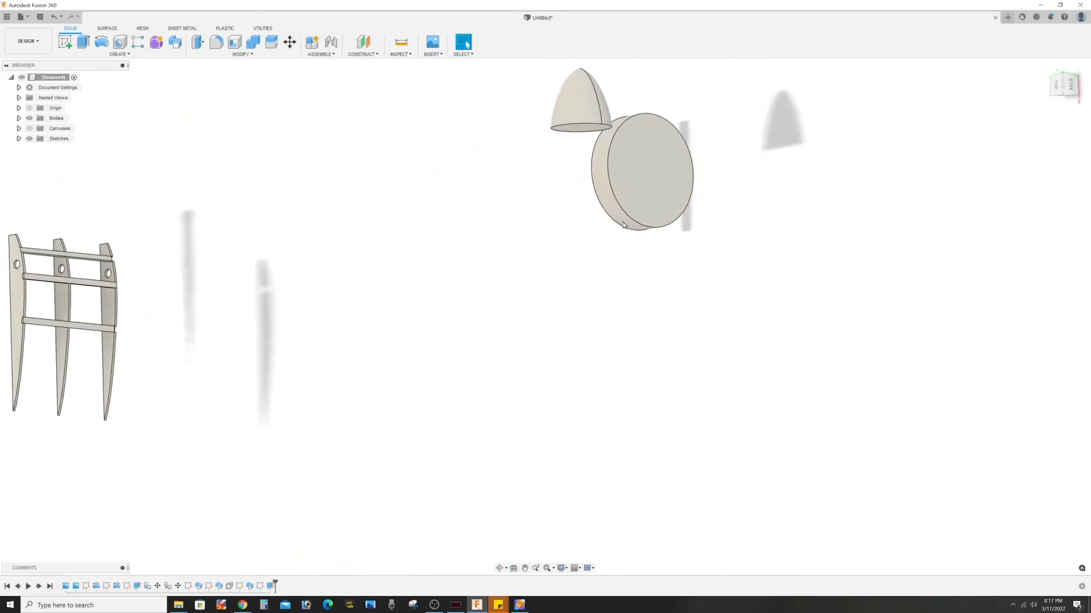
scroll(592, 209, "up", 1)
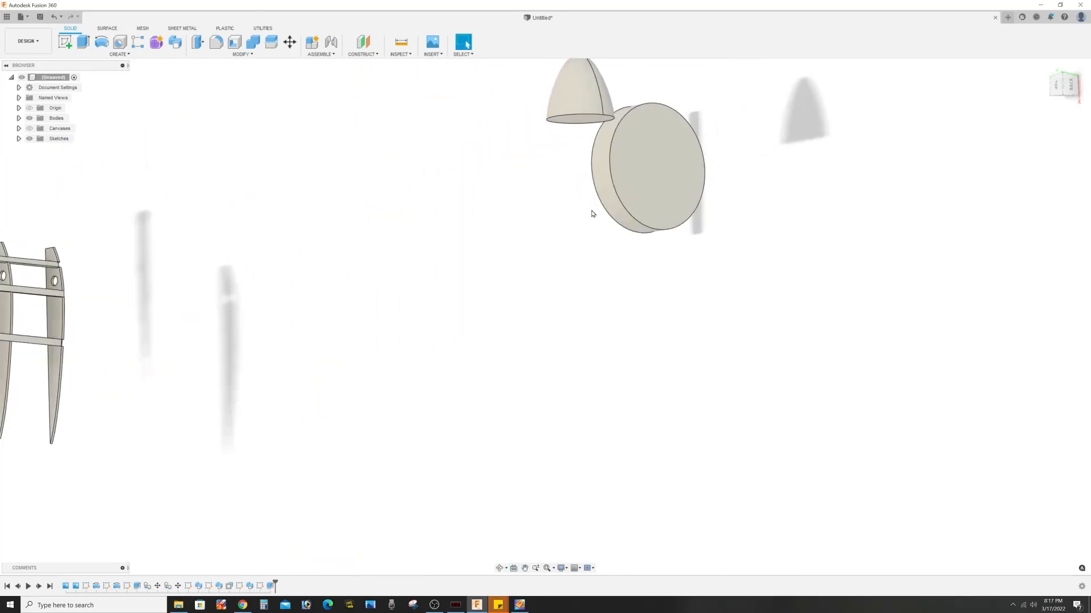
- Fillet the thick disc's outer rim face with a constant radius of about 7 mm to round both edges
key("f")
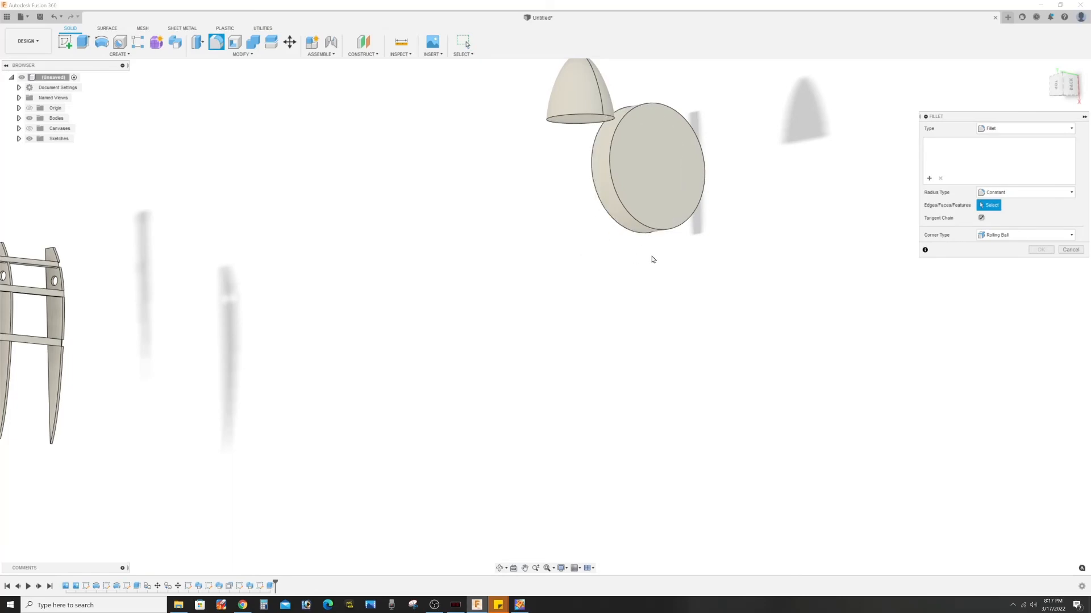
left_click(615, 211)
middle_click_drag(610, 283, 659, 283, "shift")
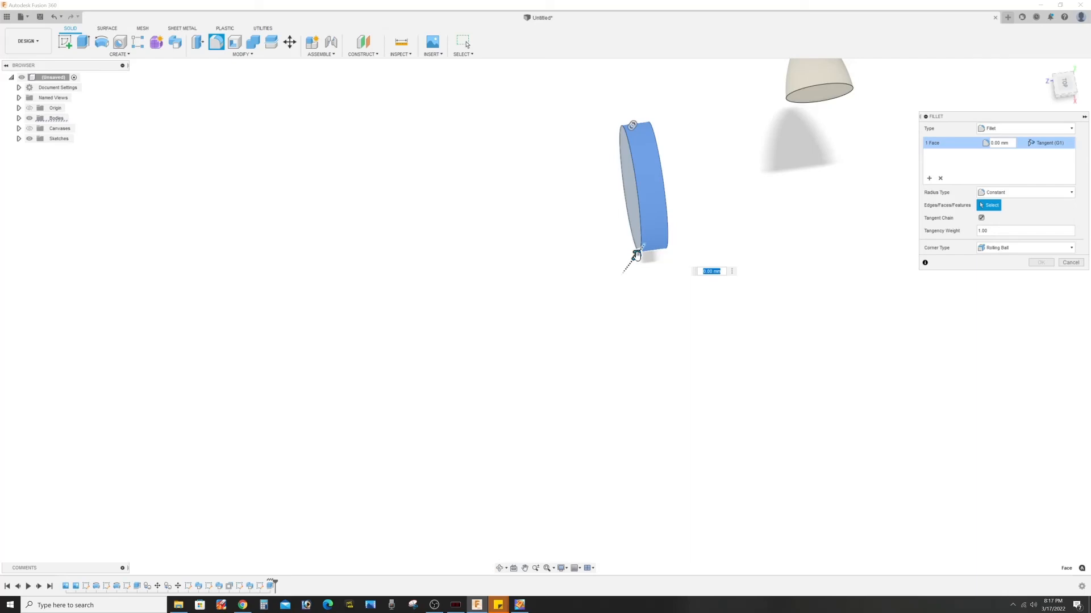
left_click_drag(636, 255, 642, 256)
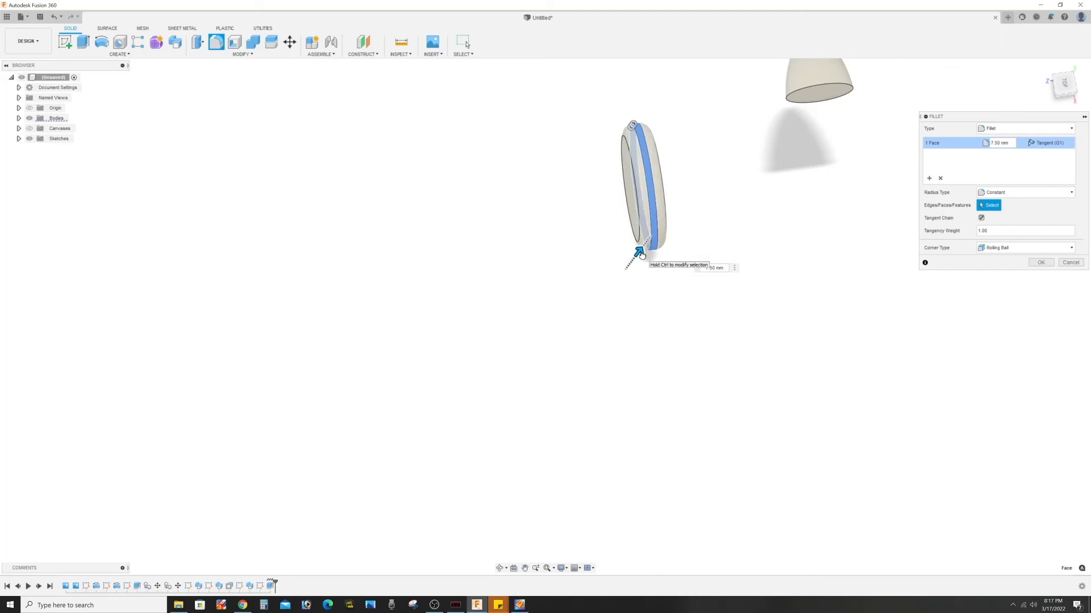
left_click(642, 255)
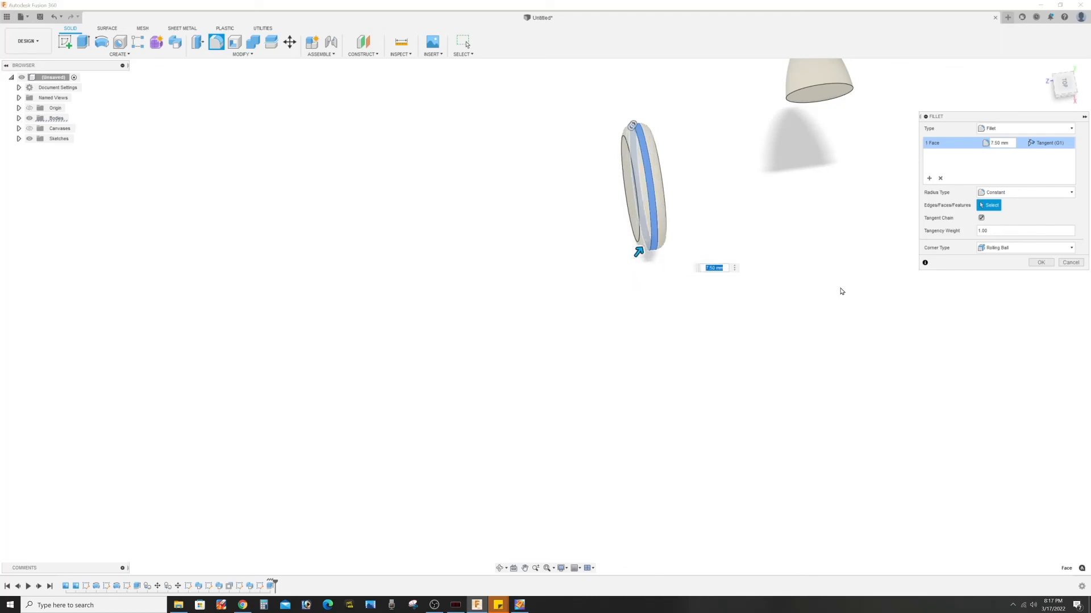
left_click(1041, 262)
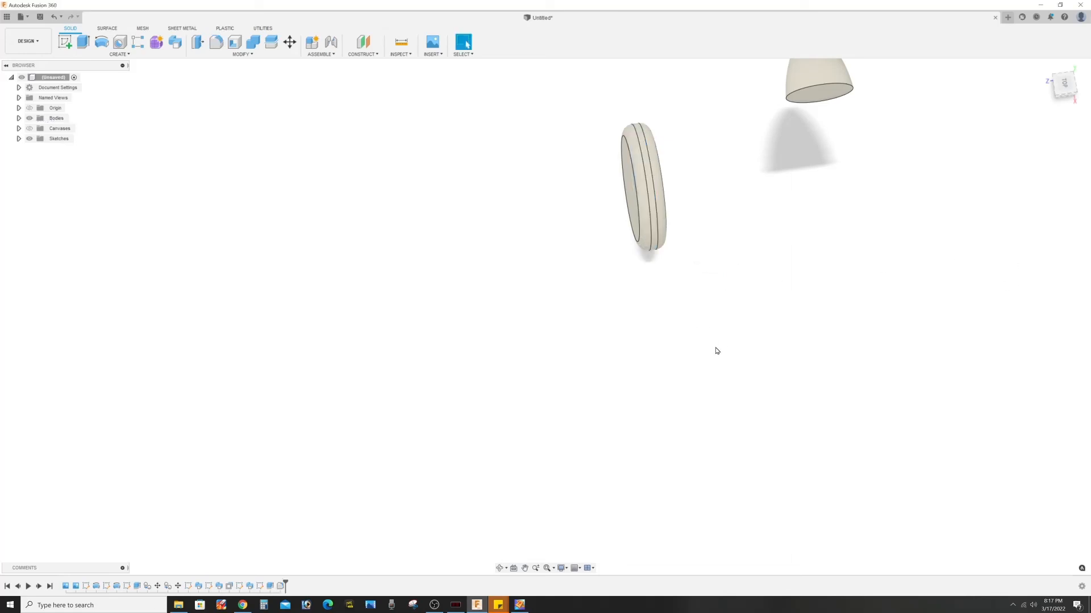
- From the front view, sketch a freehand circle about 847 mm² in area at the centre of the disc's flat face
middle_click_drag(717, 351, 643, 364, "shift")
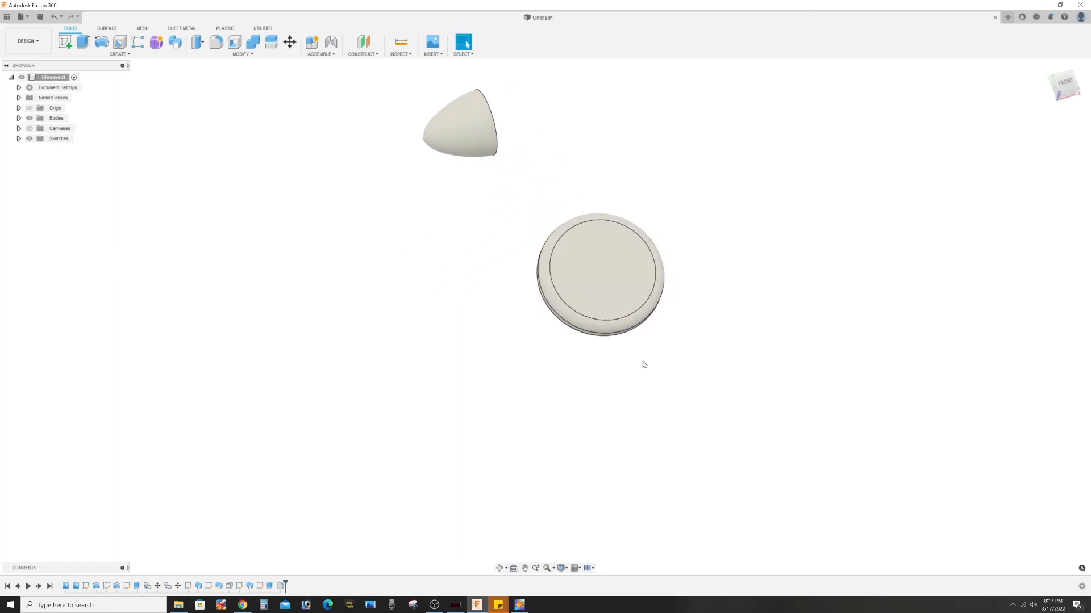
left_click(1064, 85)
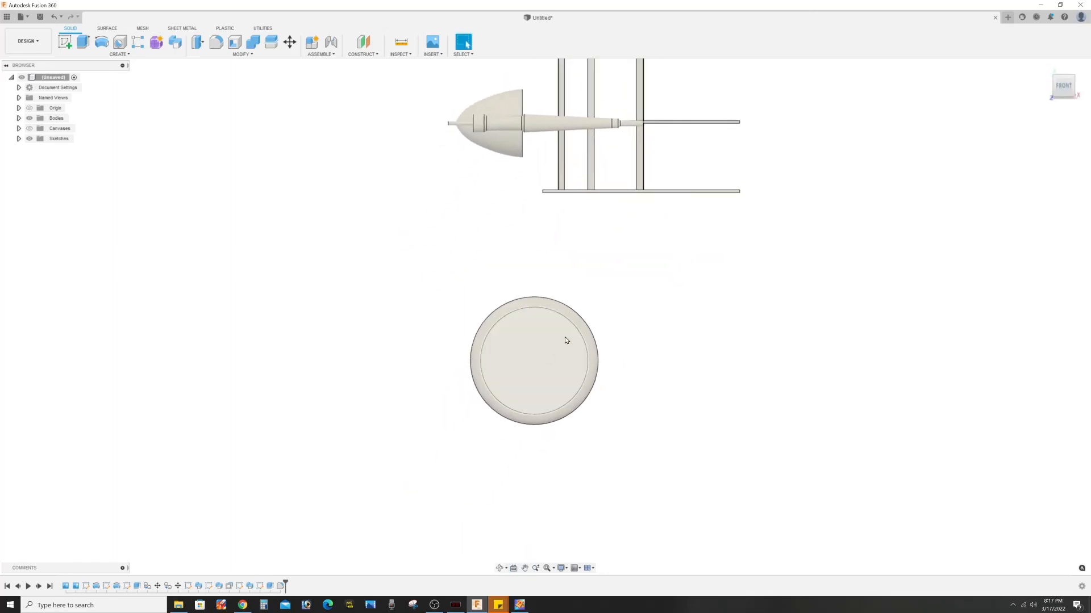
key("c")
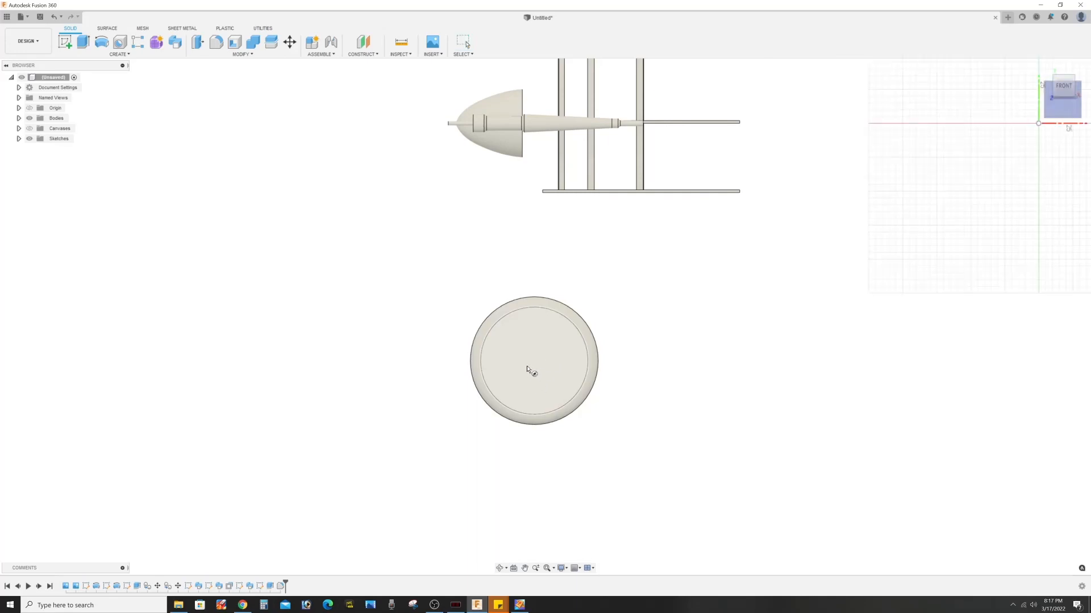
left_click(536, 365)
left_click(534, 361)
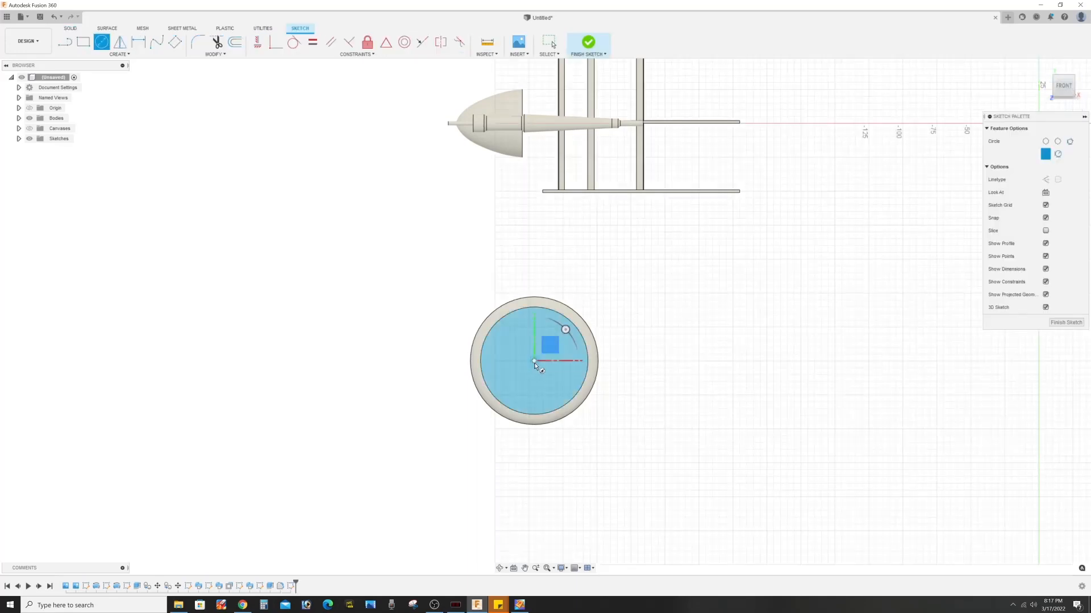
left_click(543, 382)
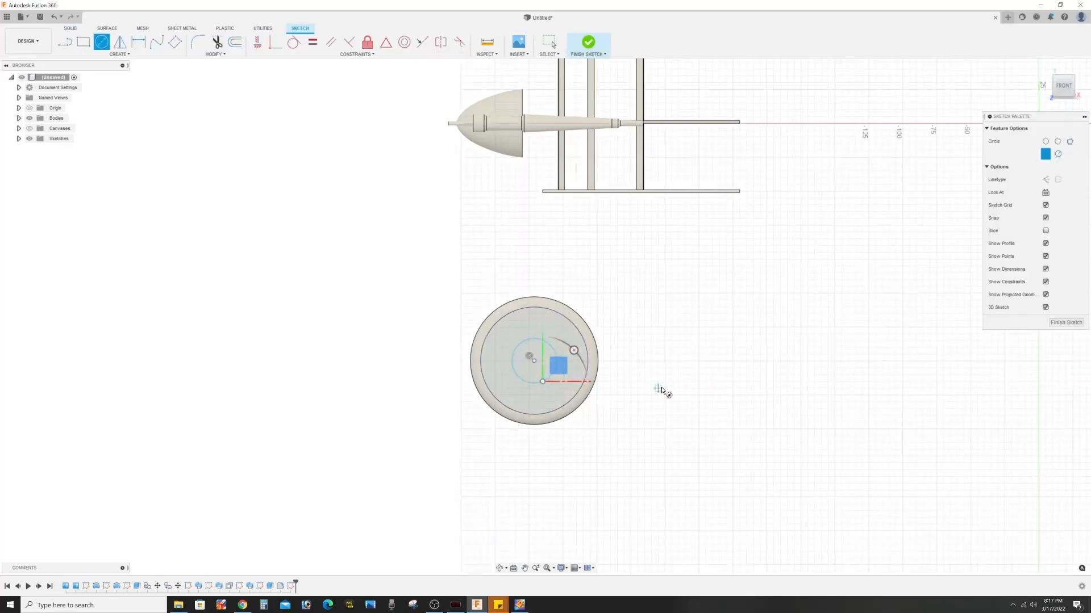
middle_click_drag(658, 390, 679, 363, "shift")
key("Escape")
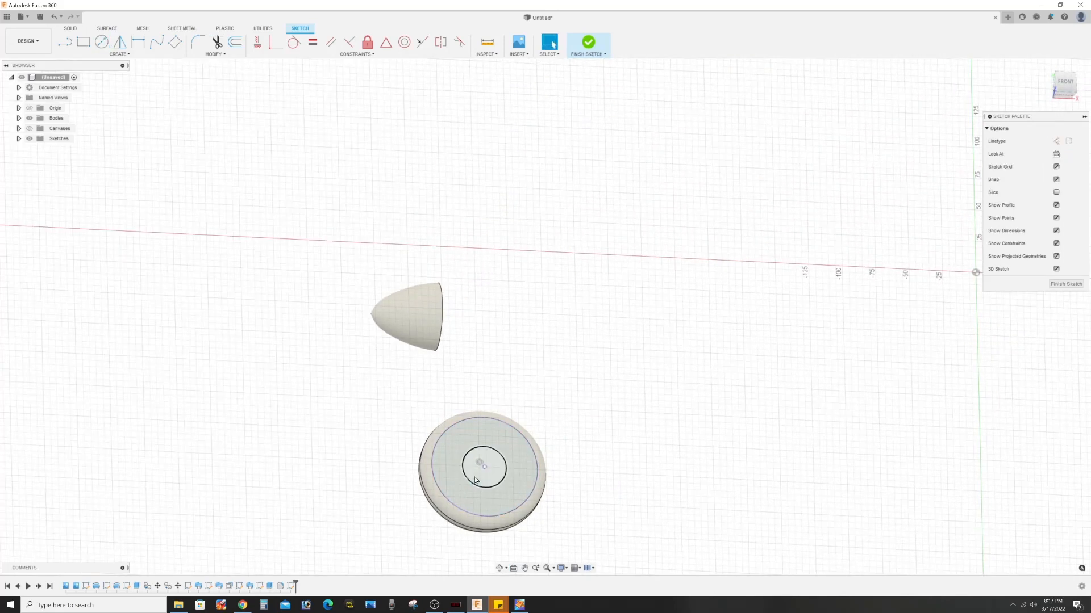
- Extrude the centre circle into the disc to form a shallow round recess
left_click(482, 476)
key("e")
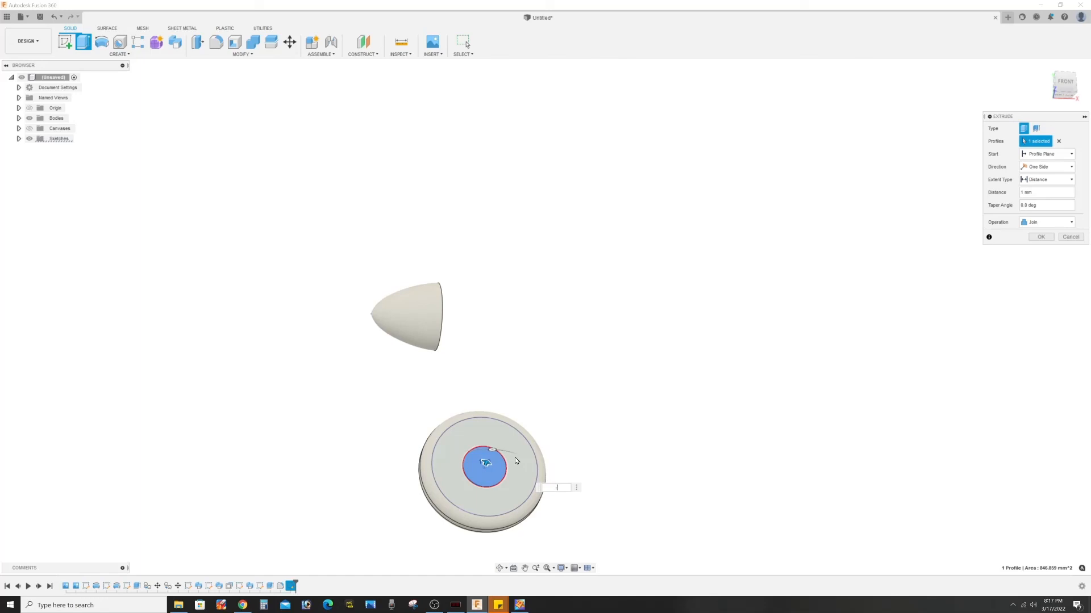
key("Return")
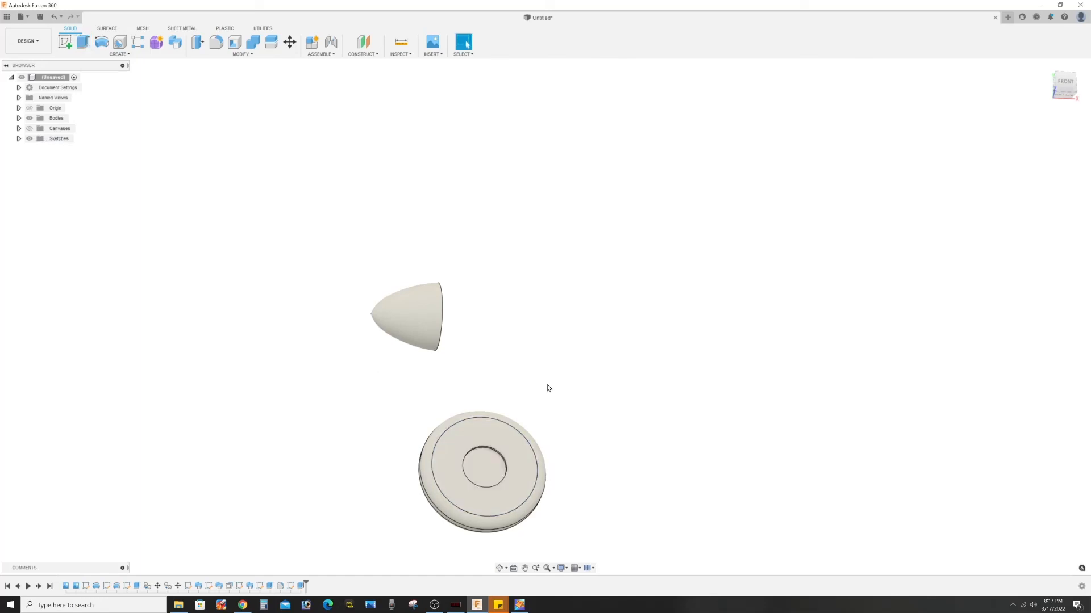
middle_click_drag(549, 388, 658, 449, "shift")
scroll(657, 449, "down", 3)
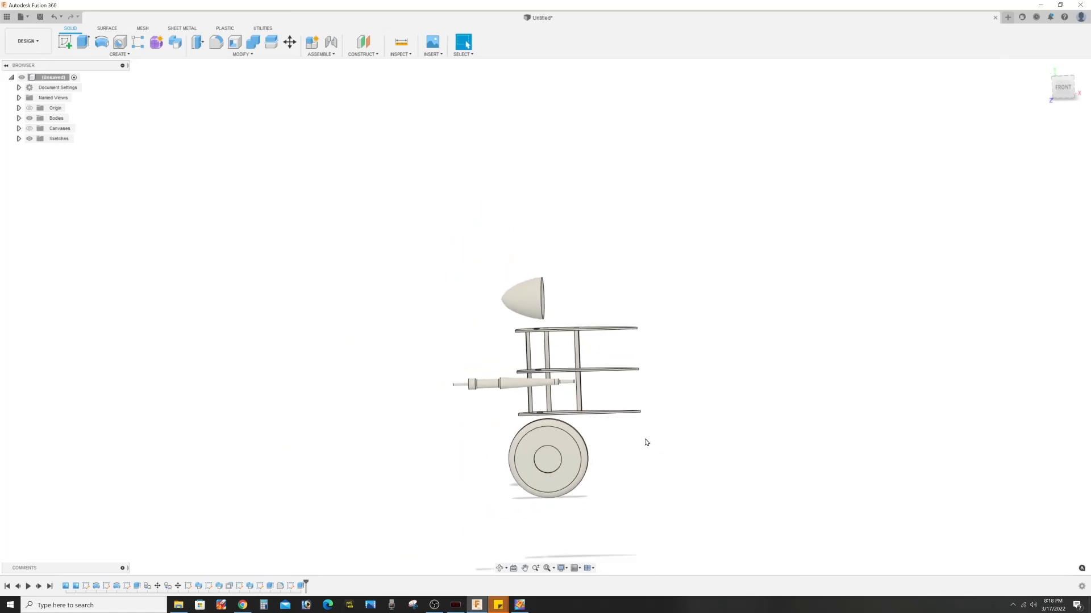
middle_click_drag(642, 438, 658, 359)
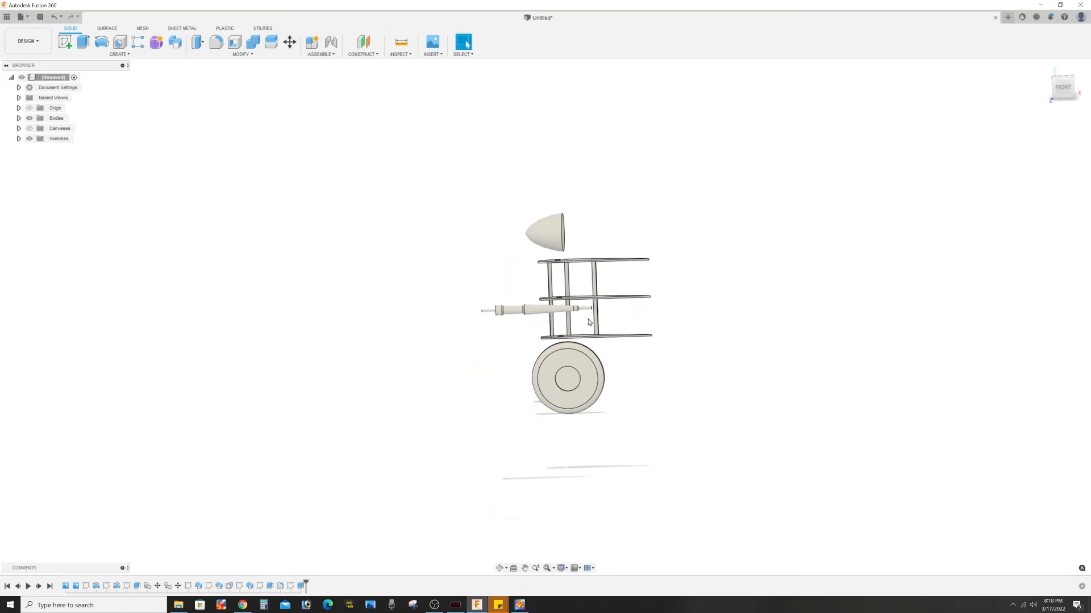
scroll(625, 338, "up", 4)
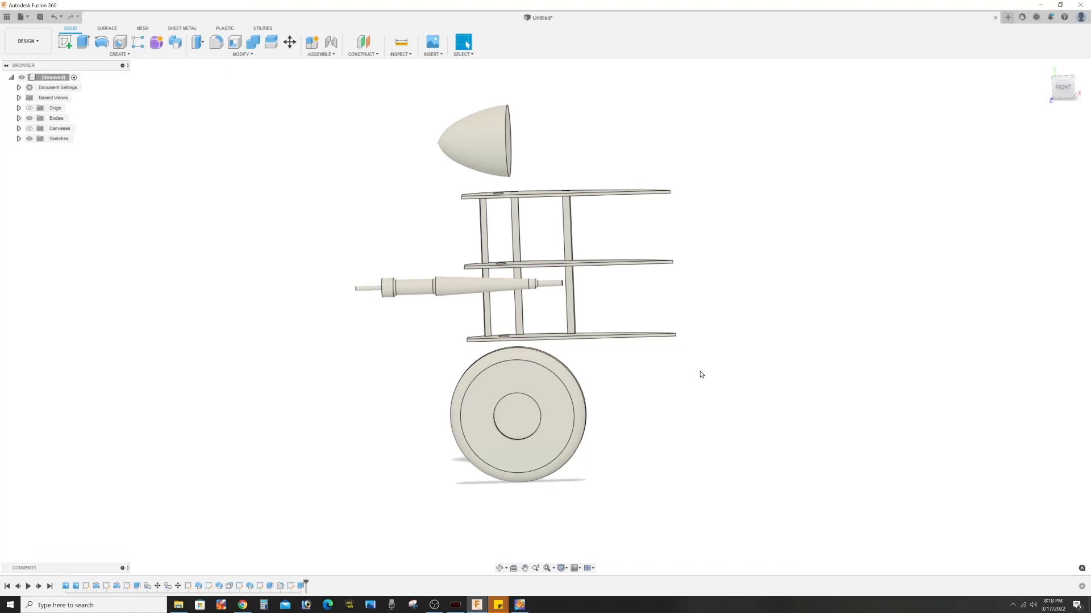
middle_click_drag(667, 416, 538, 511, "shift")
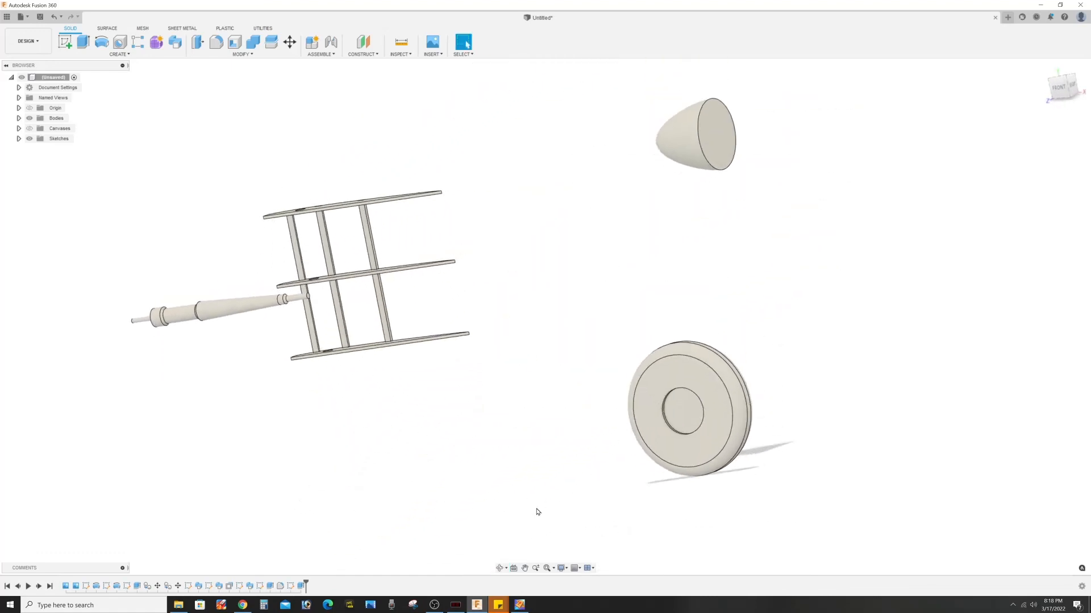